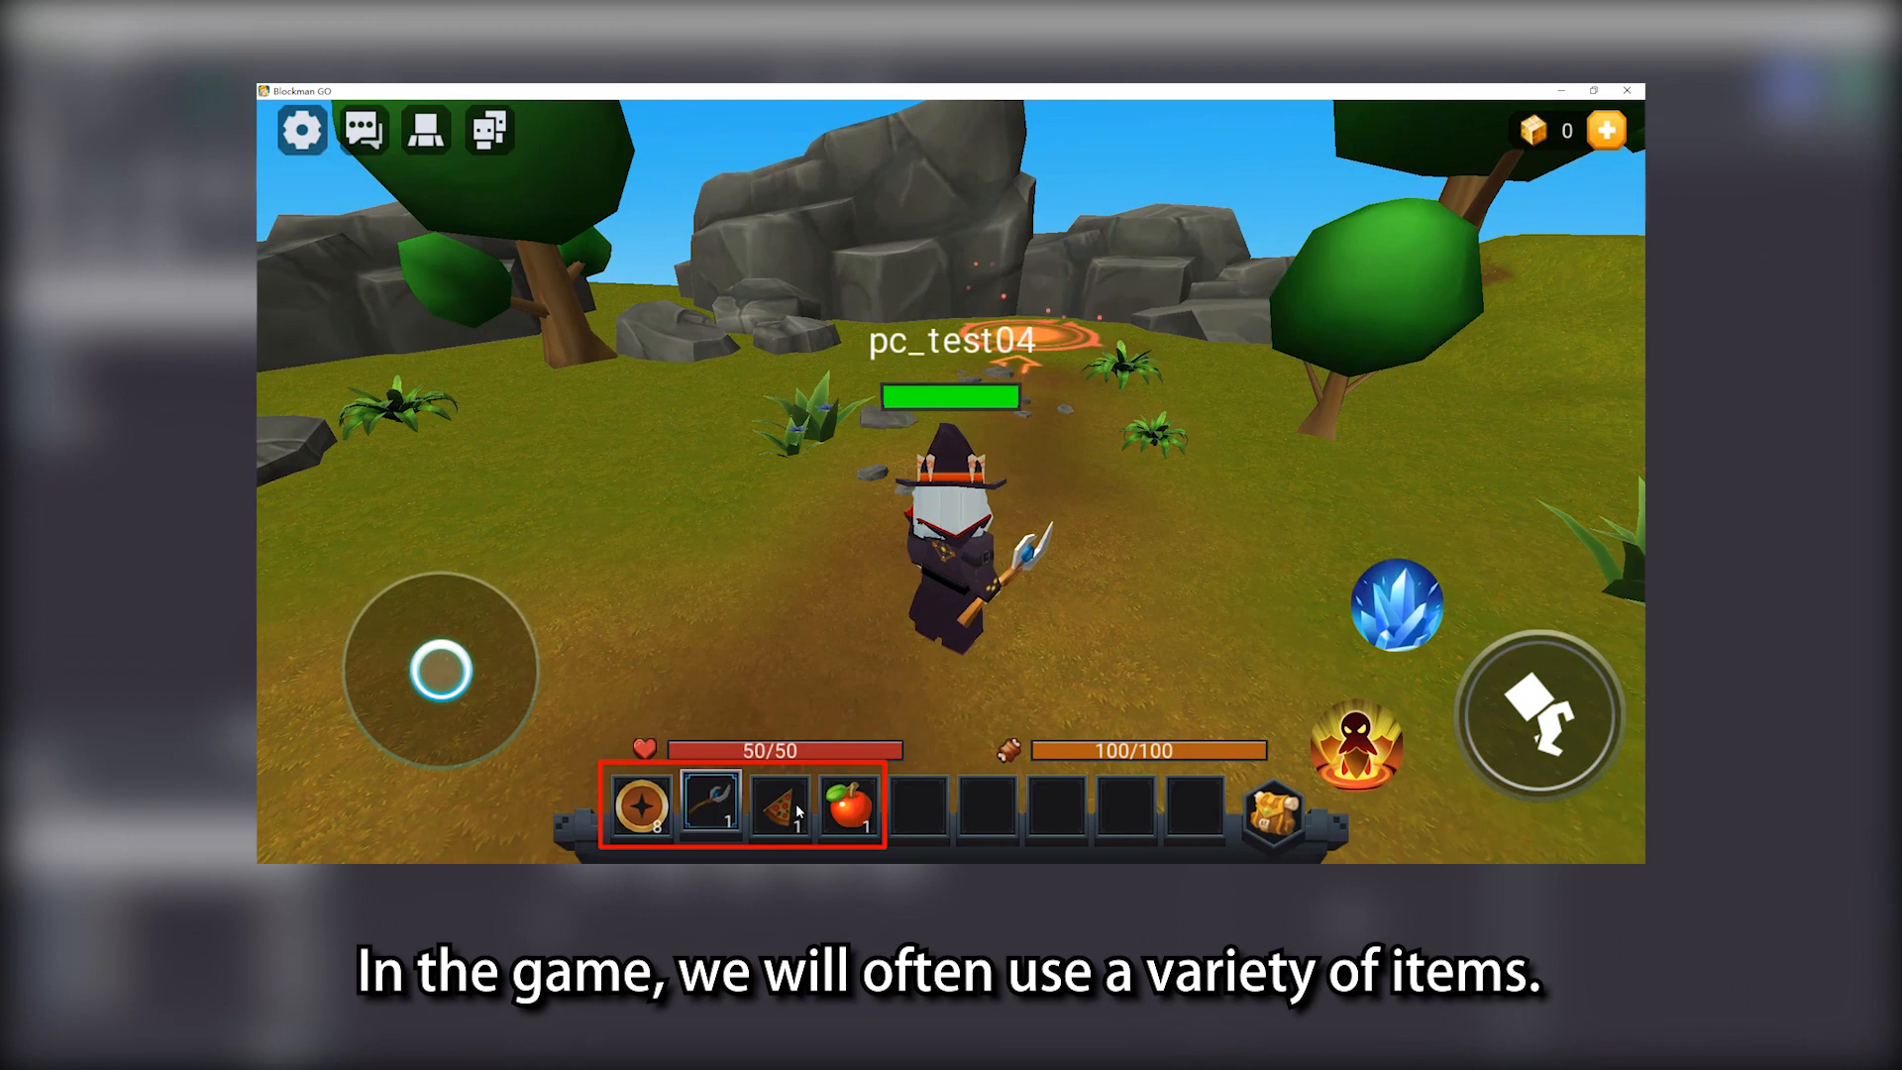
# Equip the apple and the pizza slice in turn from the character's item bar
pyautogui.click(850, 807)
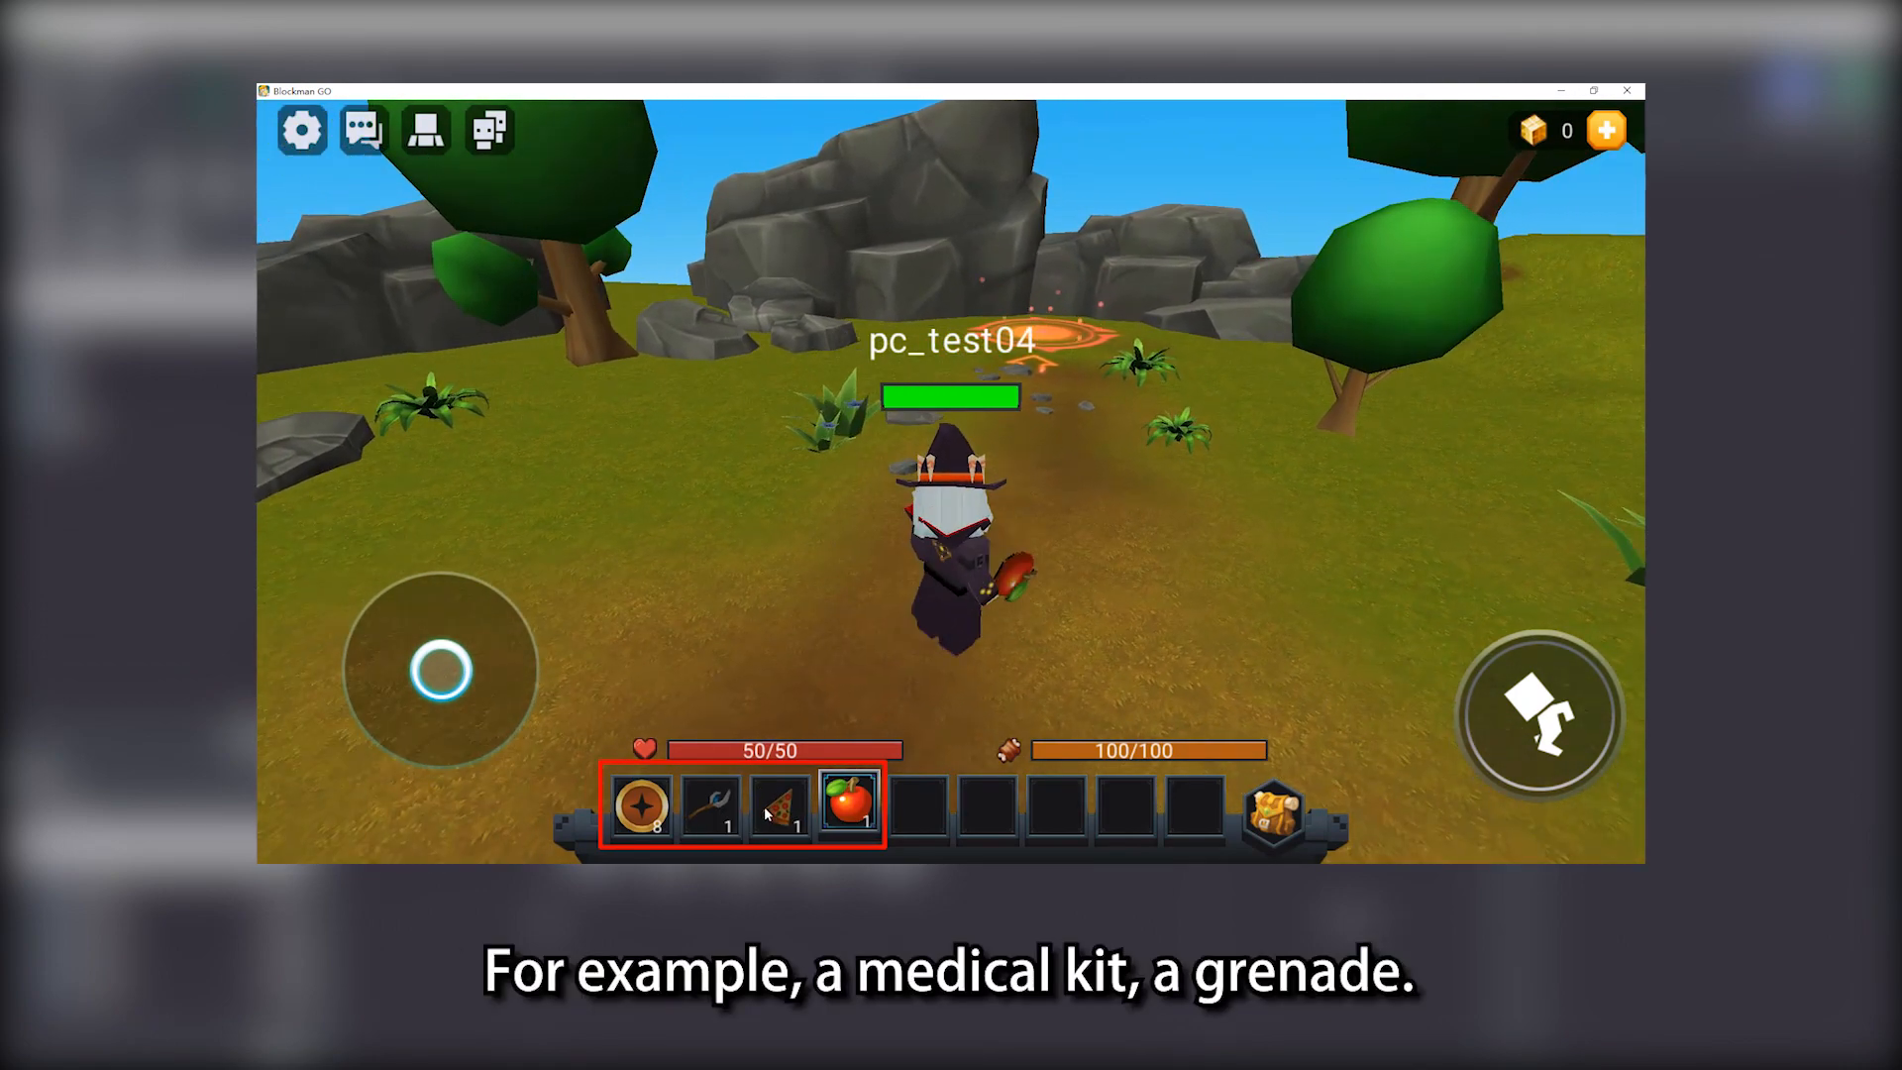
pyautogui.press('3')
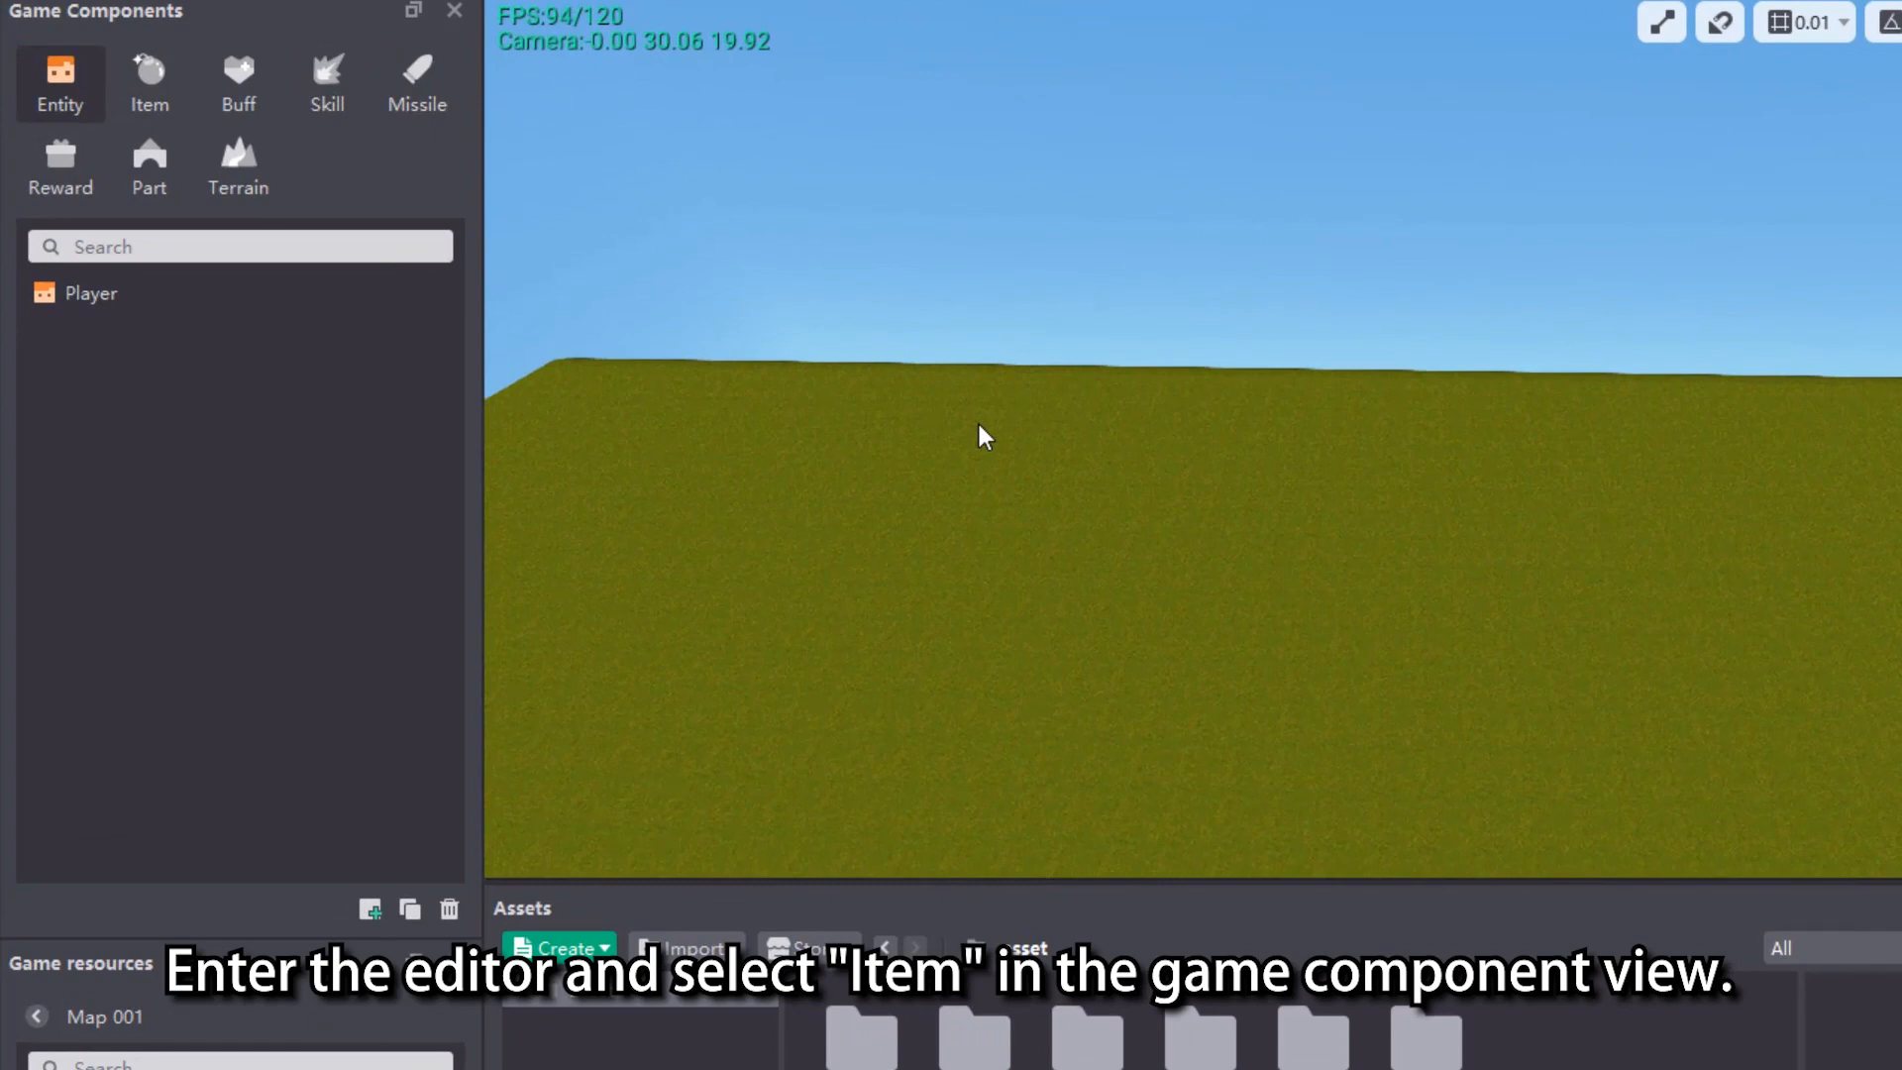
# Create a new item template named "item" in the game components
pyautogui.click(163, 104)
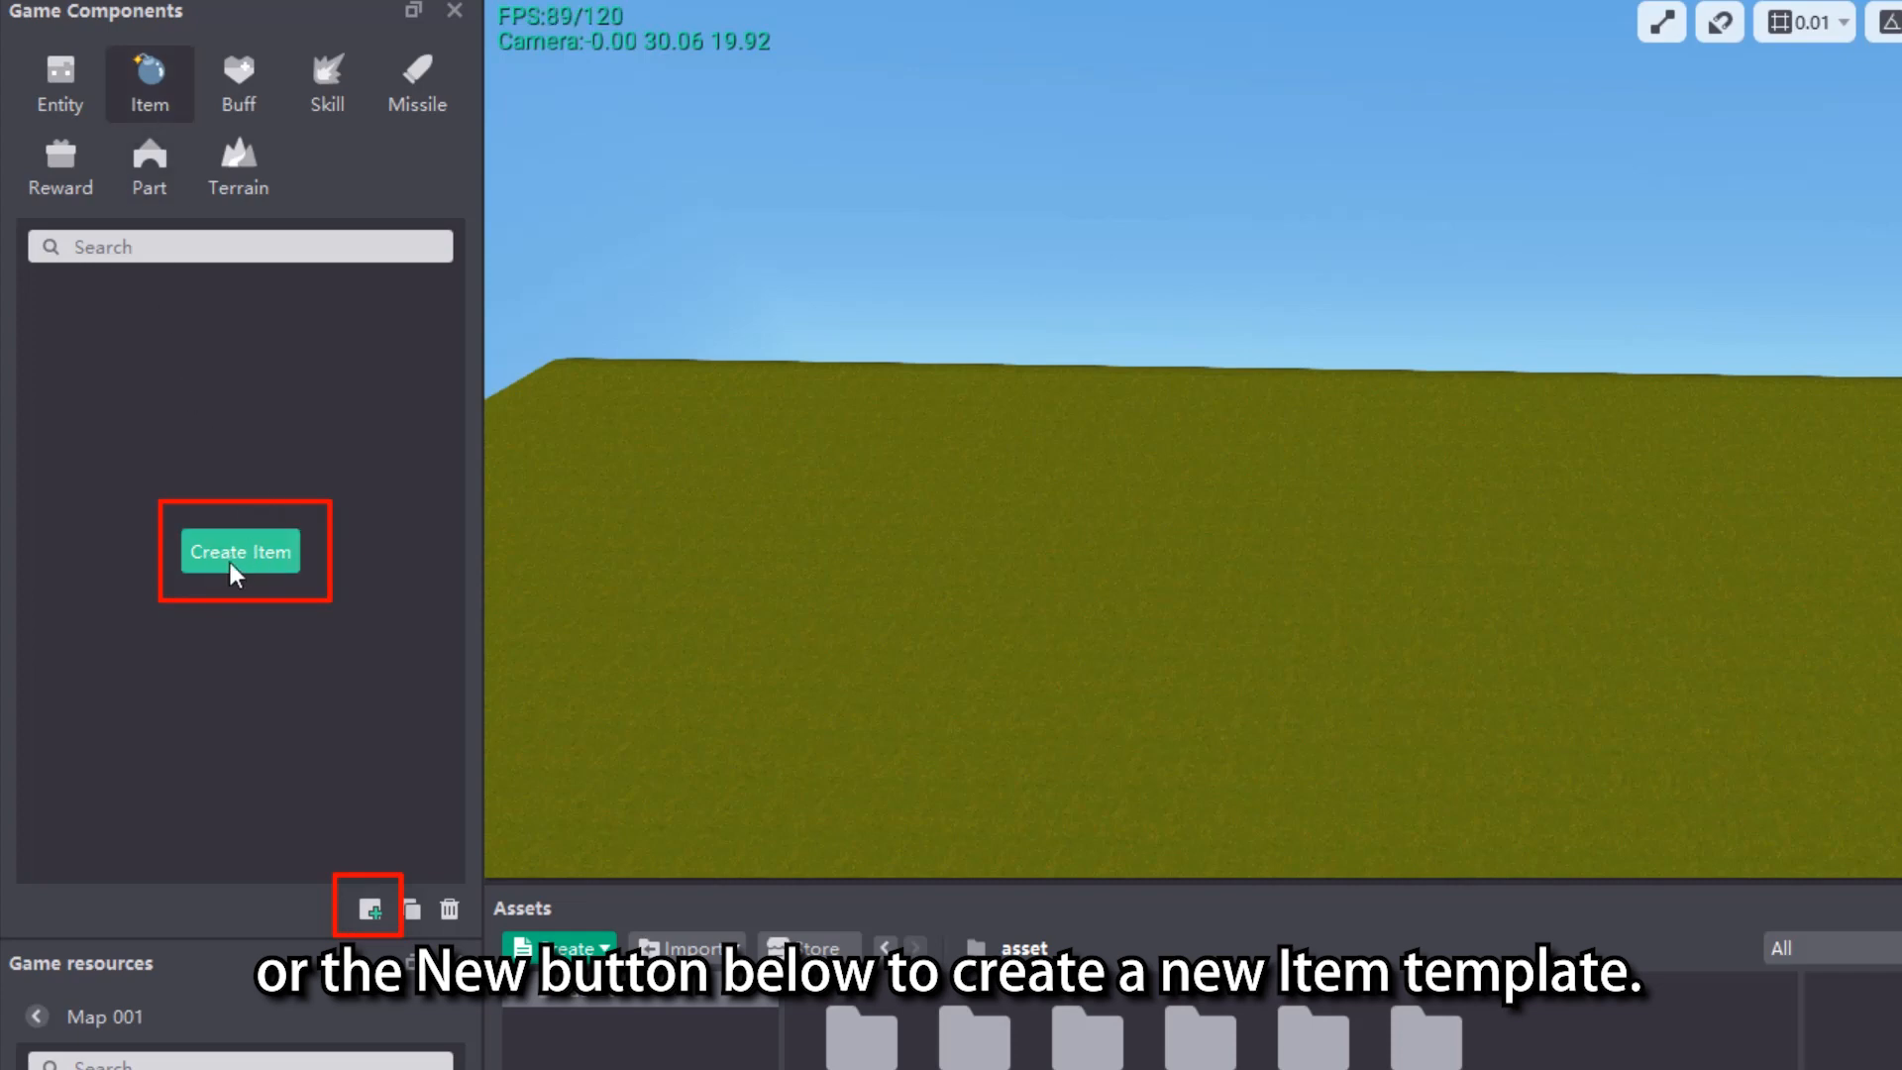
pyautogui.click(366, 907)
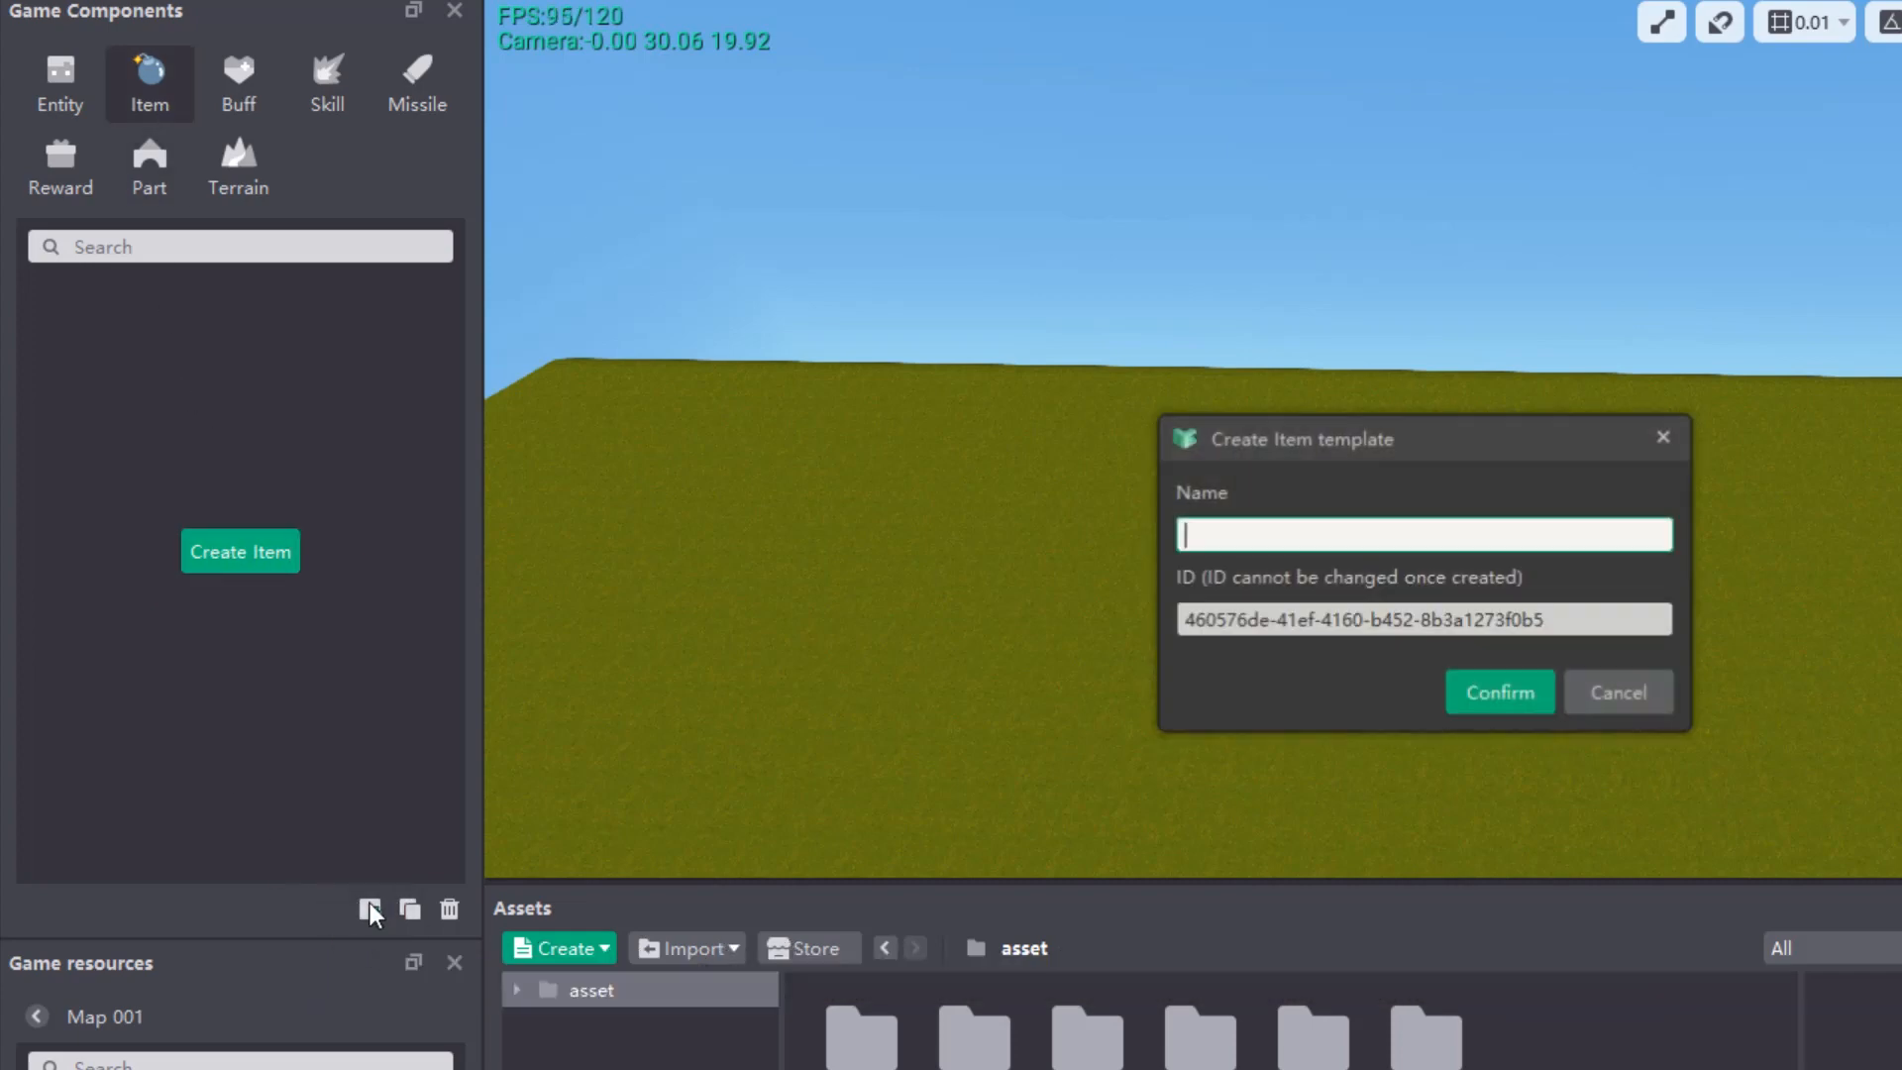
pyautogui.write('item')
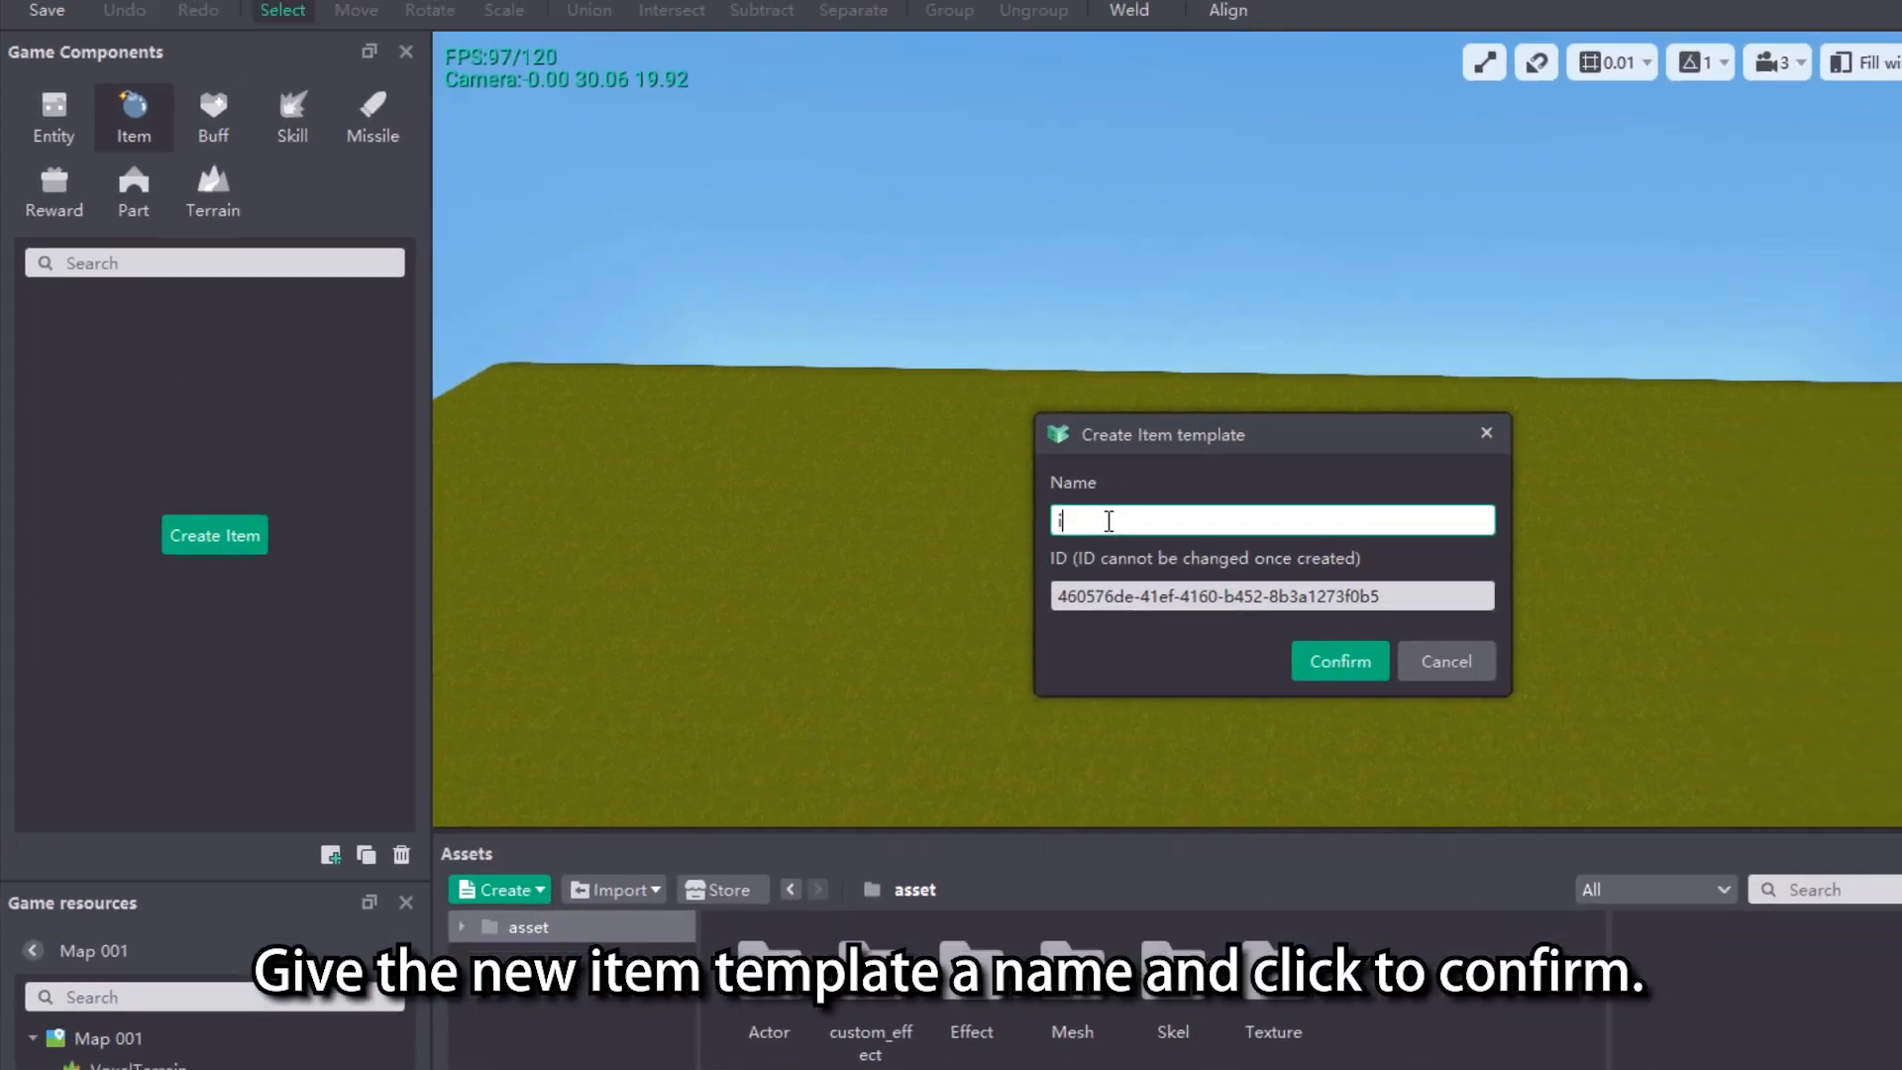
pyautogui.press('Return')
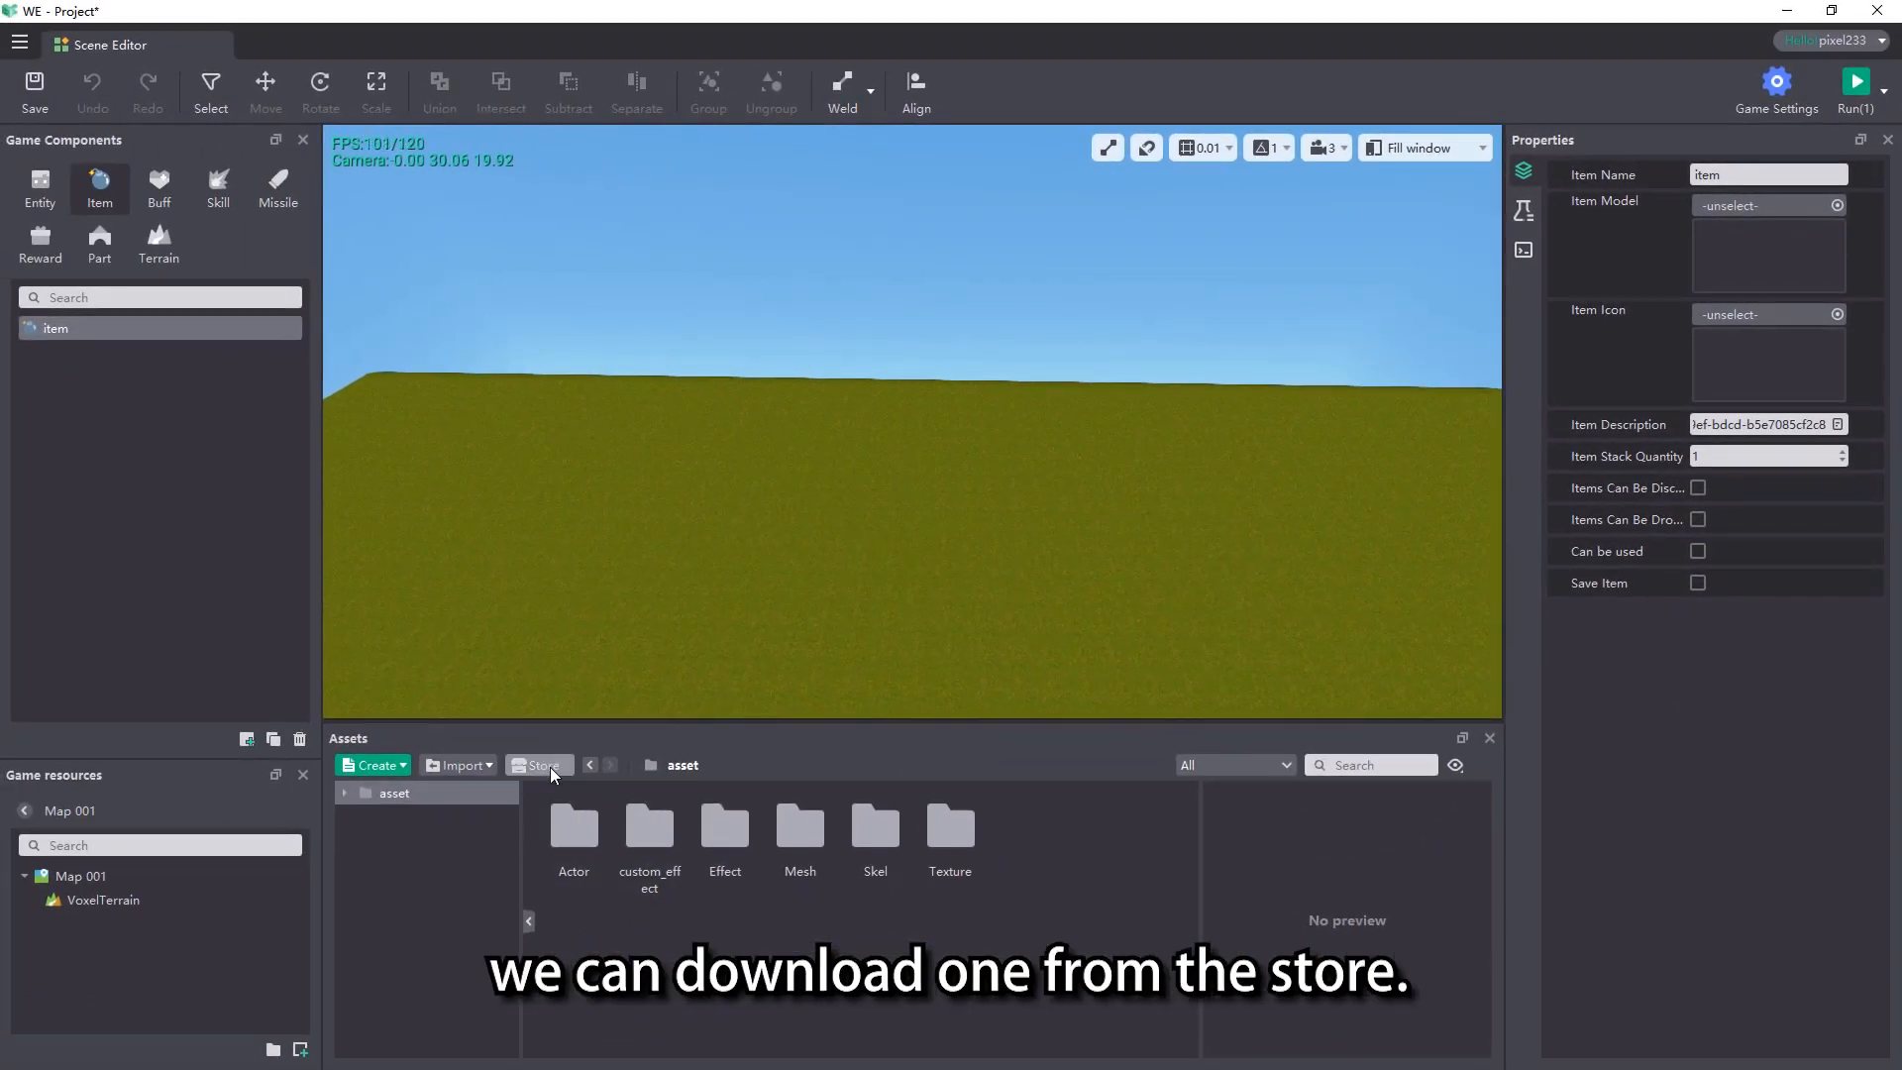
# Find the TNT mesh in the asset store and download it
pyautogui.click(111, 942)
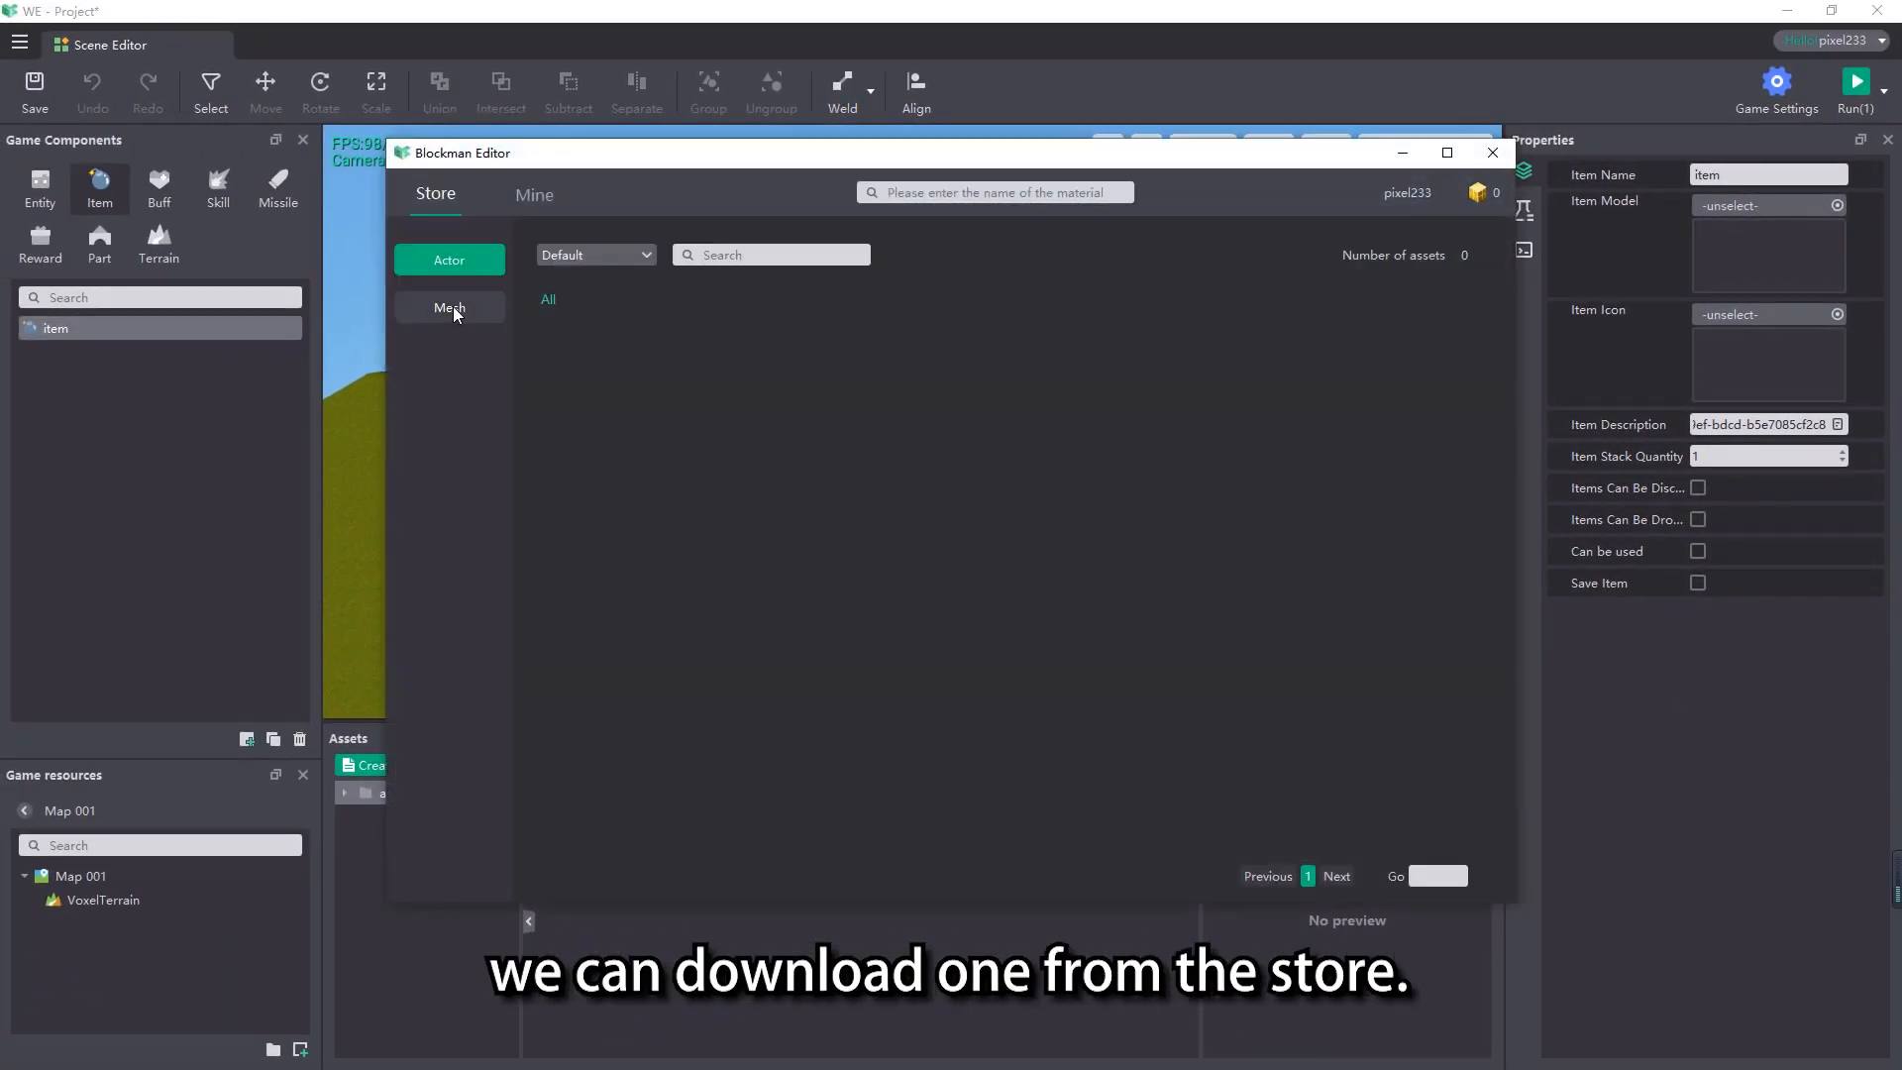
pyautogui.click(451, 309)
pyautogui.click(748, 256)
pyautogui.write('TNT')
pyautogui.press('Return')
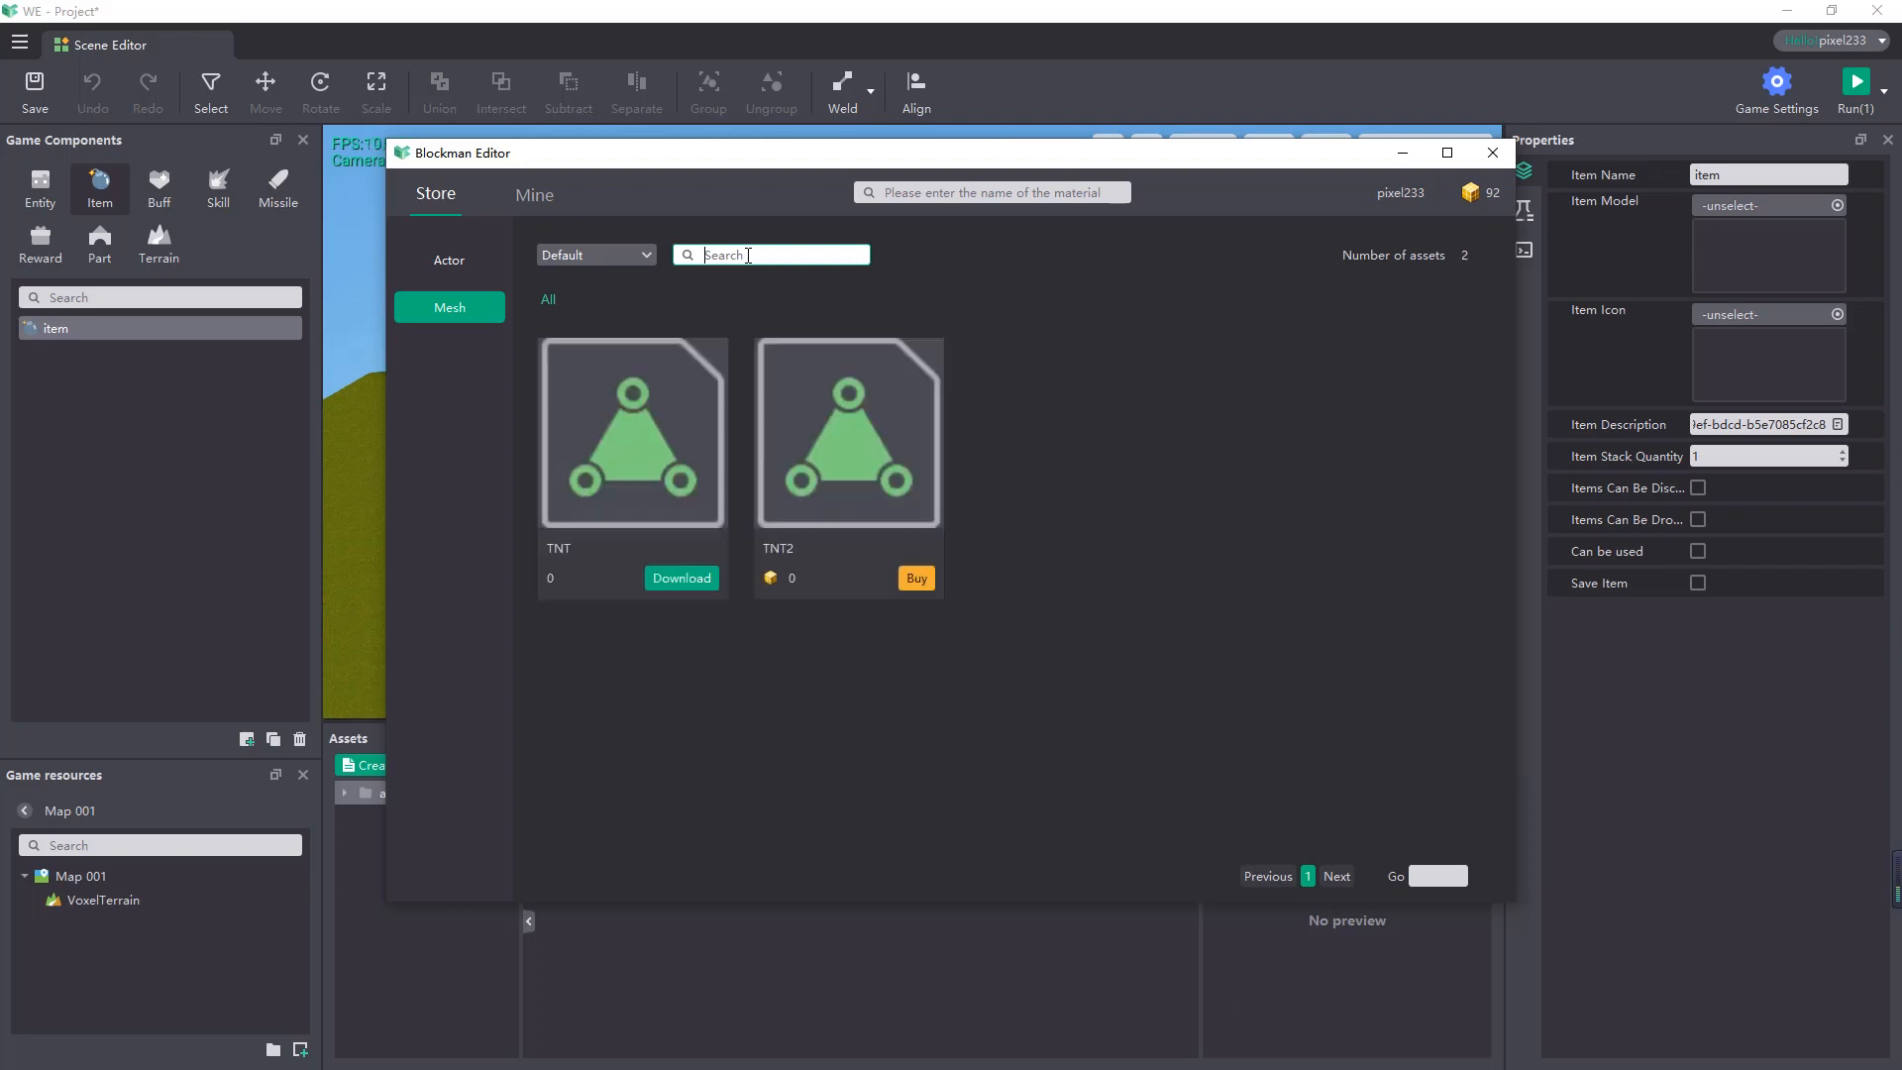
pyautogui.click(680, 578)
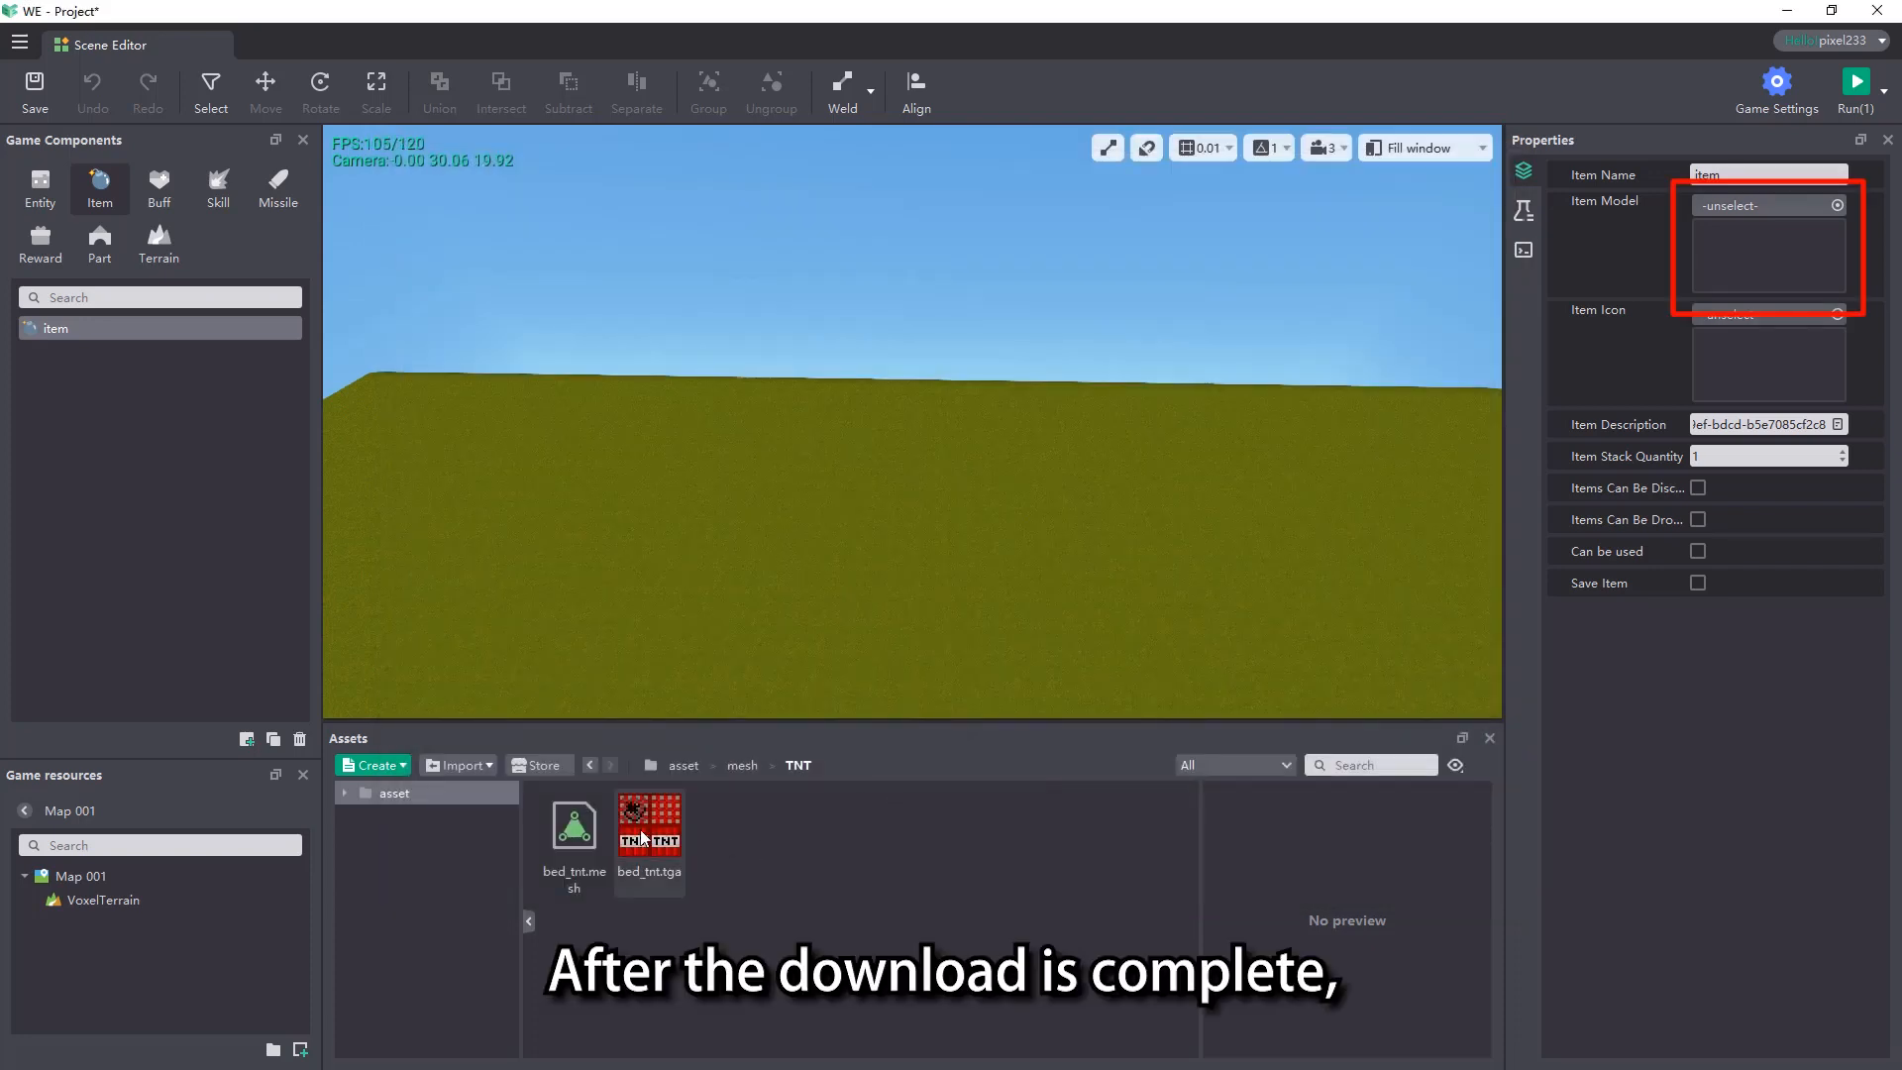
# Assign bed_tnt.mesh from the Mesh > TNT asset folder as the item's model
pyautogui.moveTo(574, 837); pyautogui.dragTo(1716, 255)
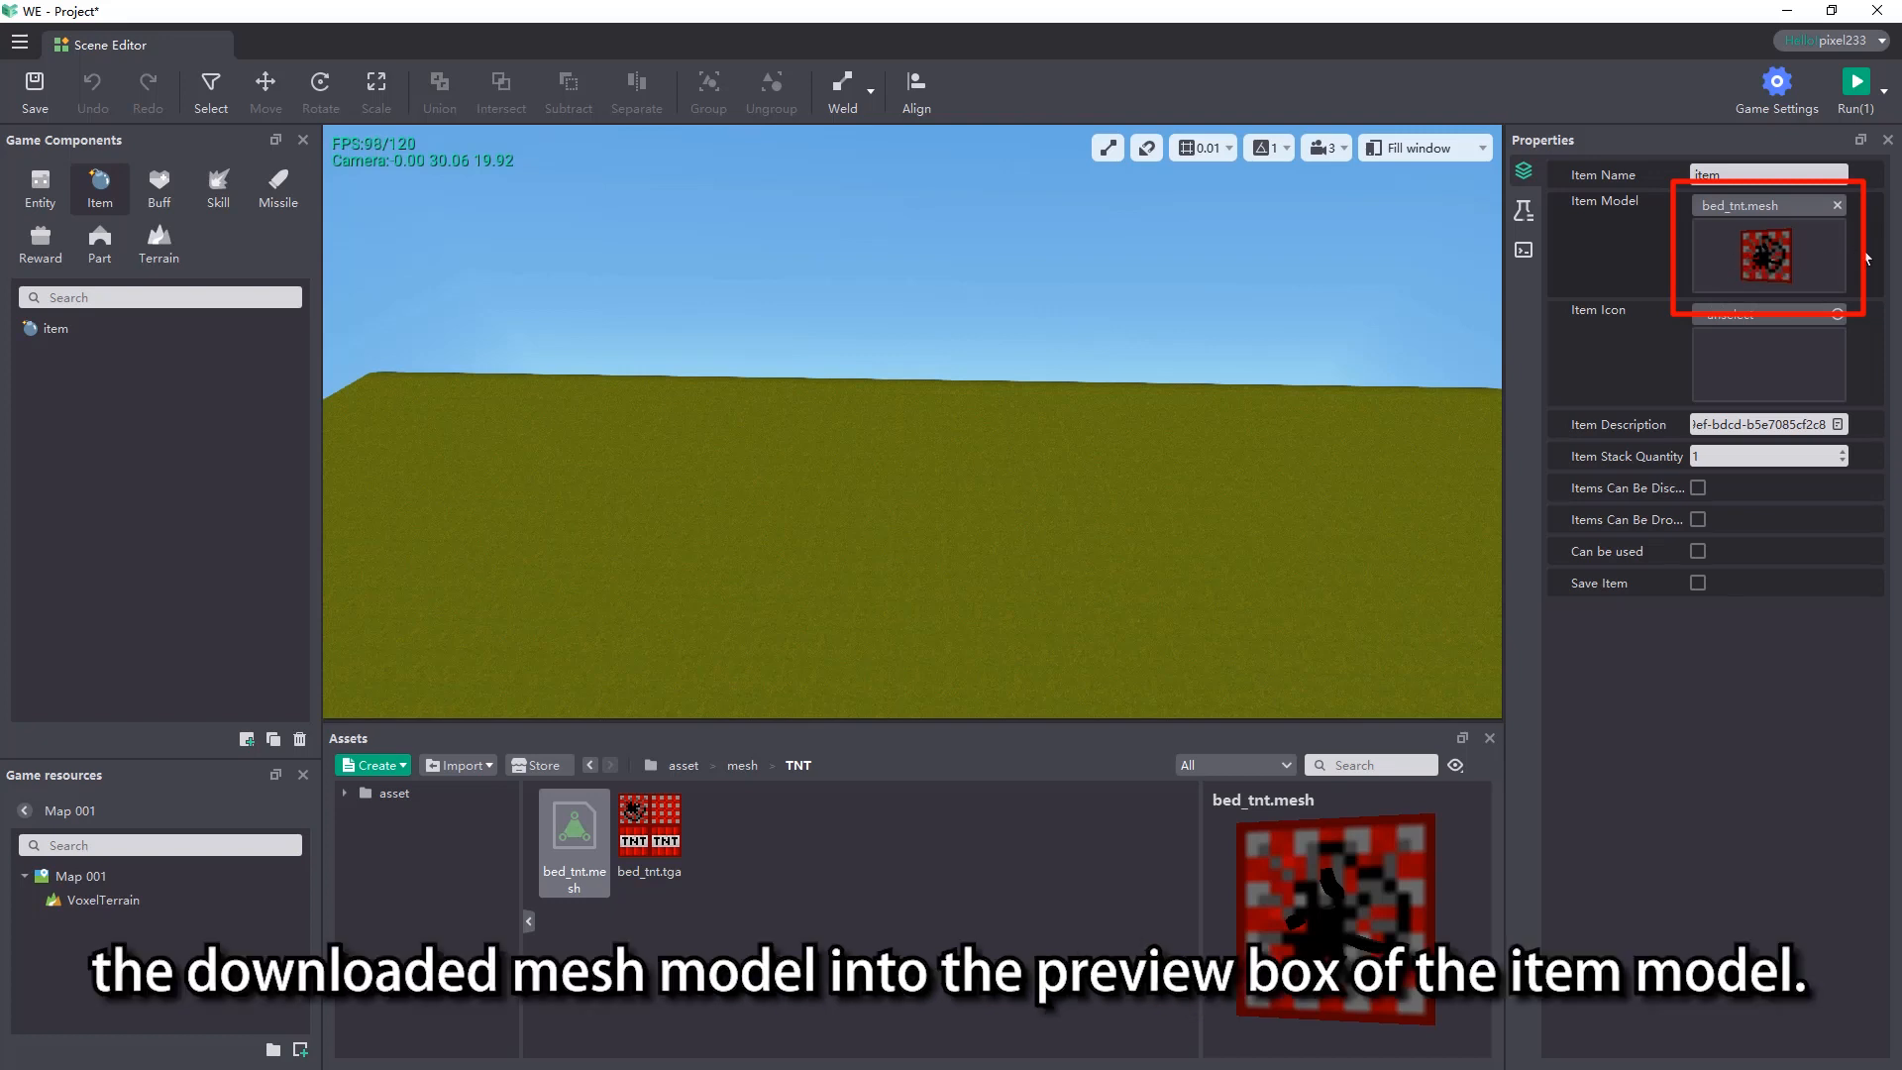
pyautogui.click(1837, 205)
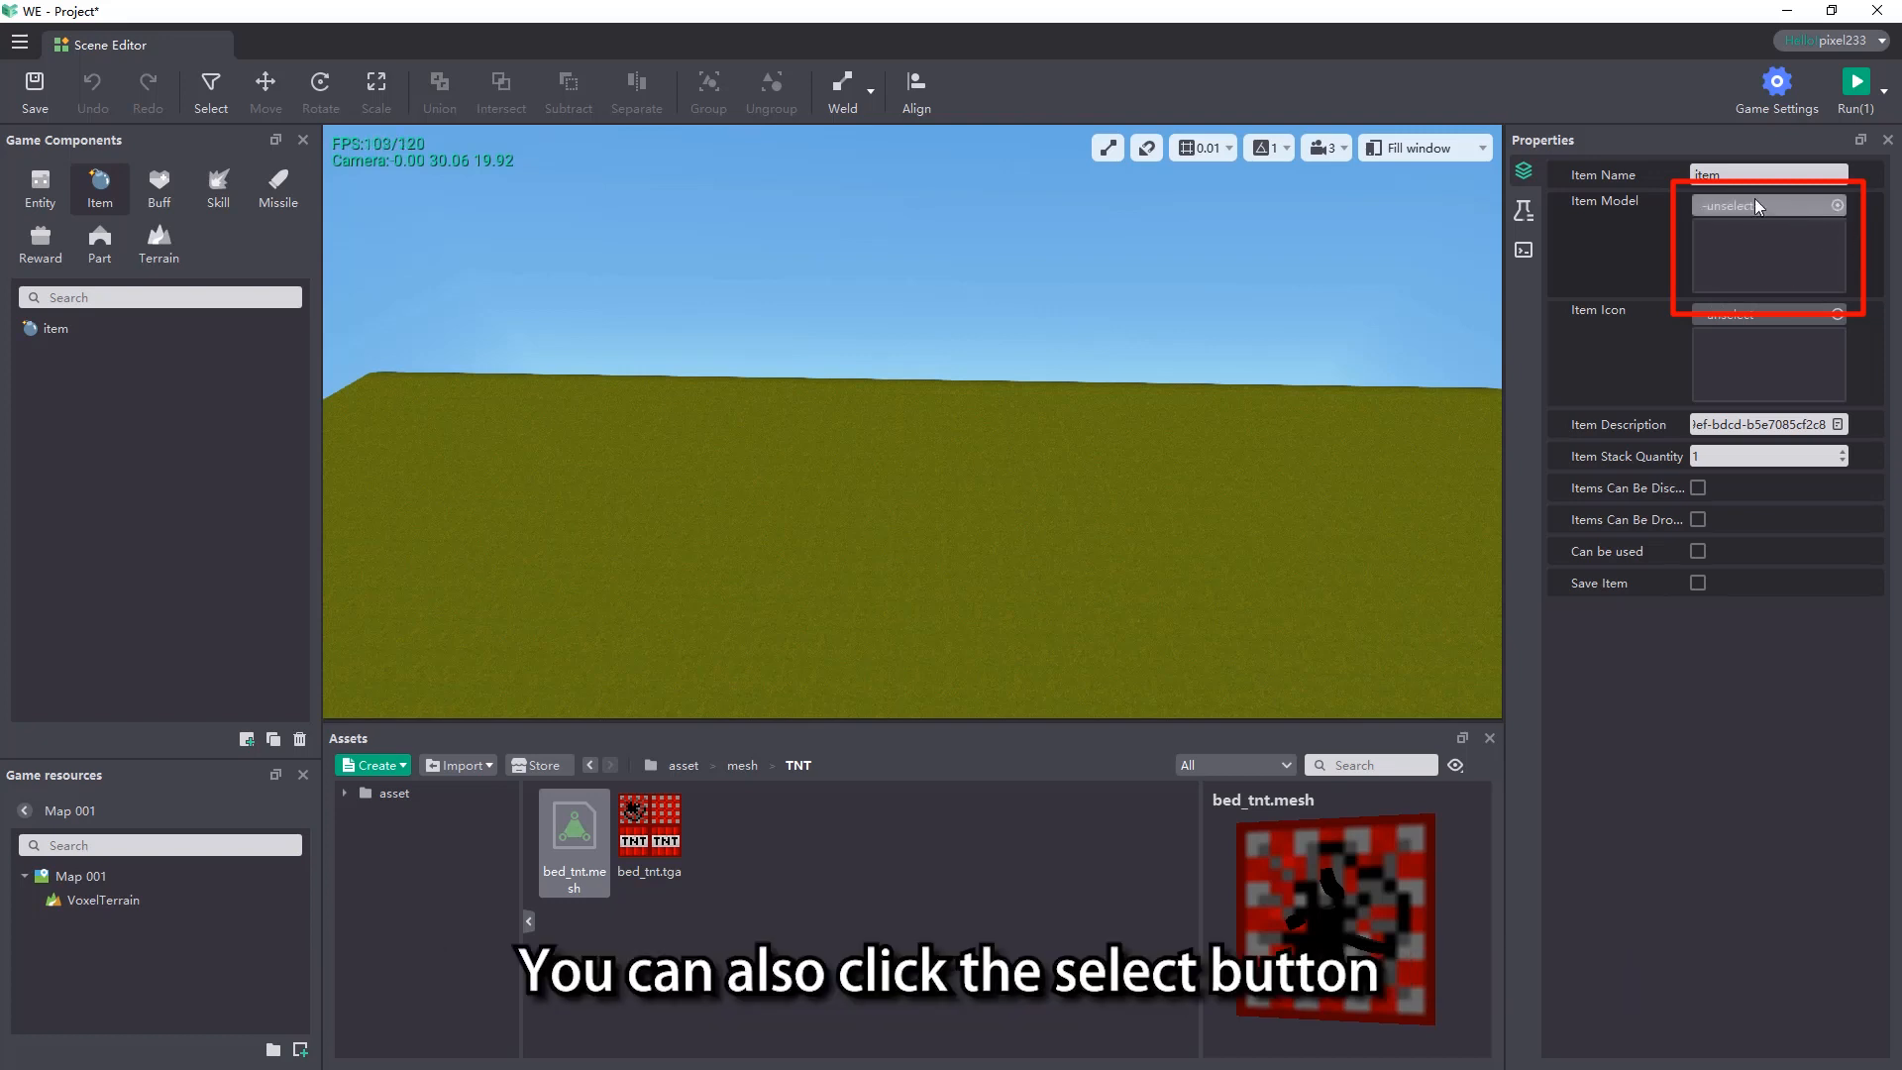
pyautogui.click(1748, 227)
pyautogui.doubleClick(873, 426)
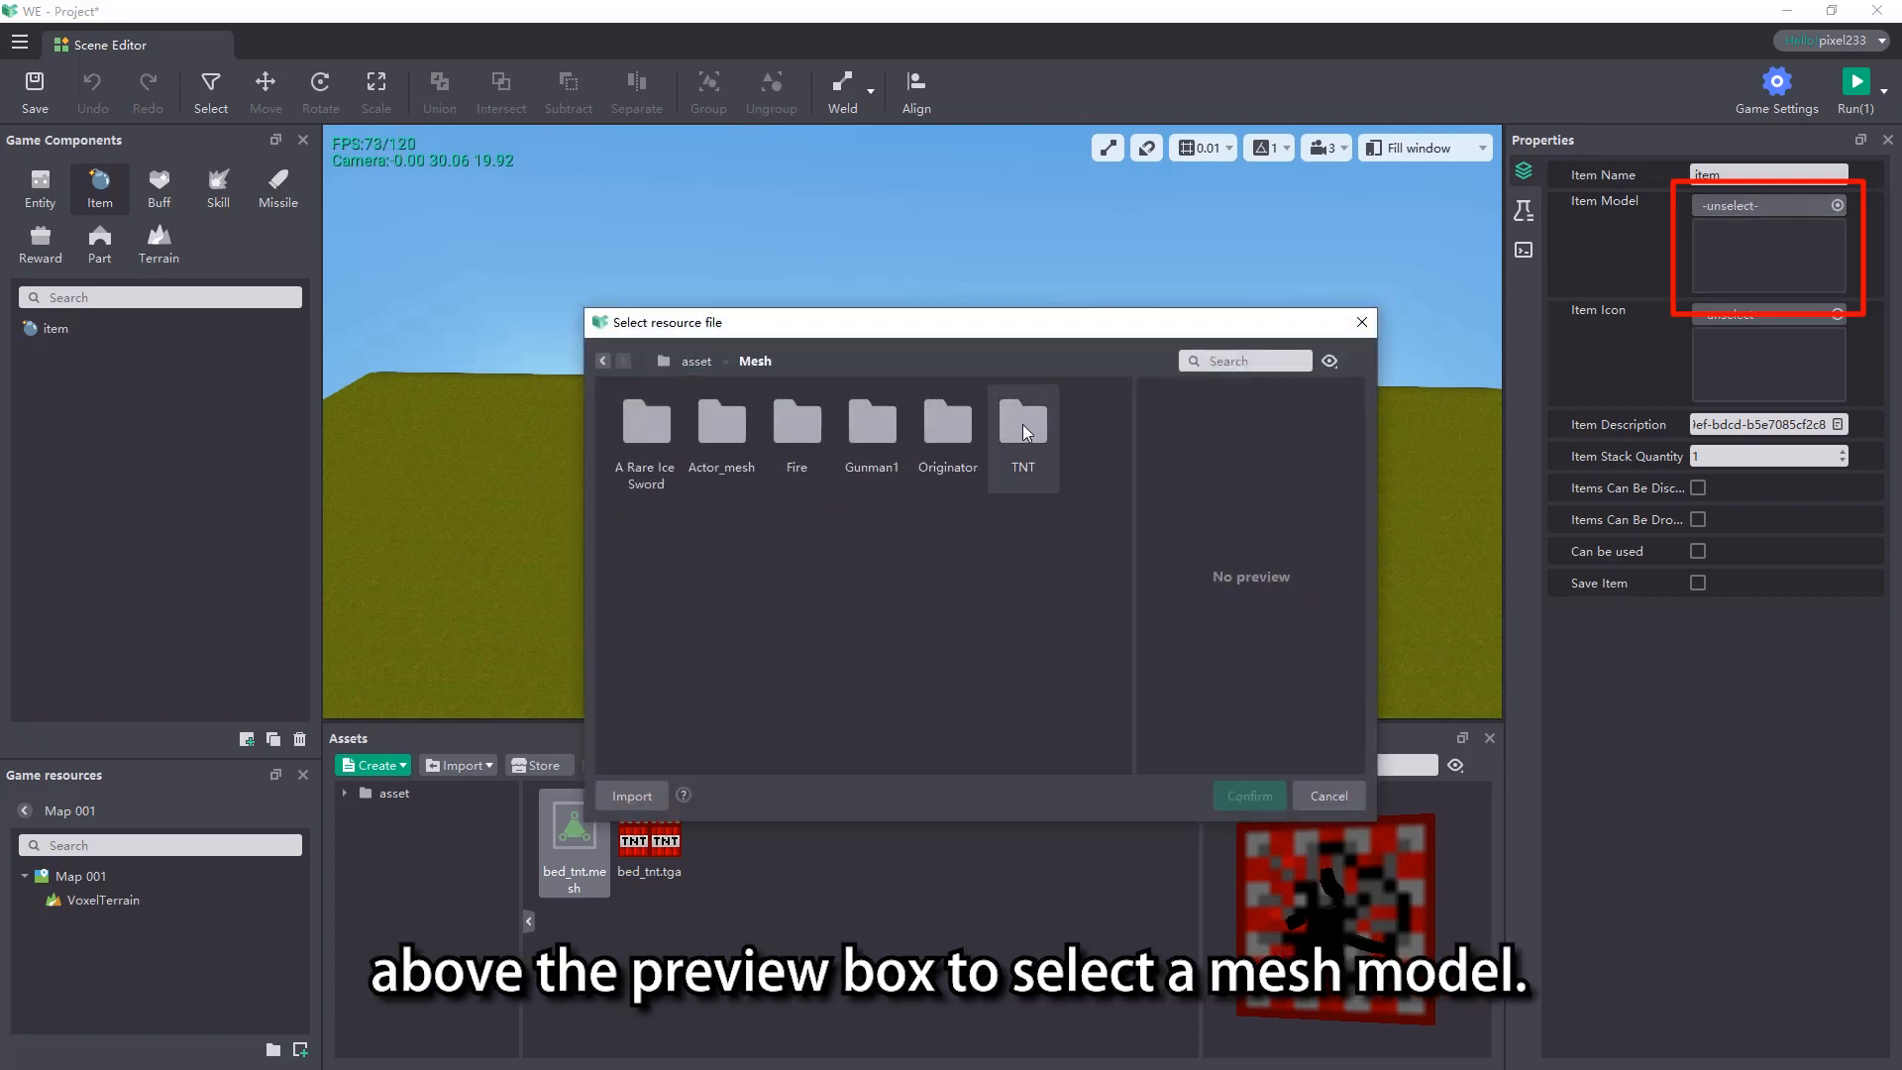
pyautogui.doubleClick(1022, 426)
pyautogui.click(647, 425)
pyautogui.click(1250, 795)
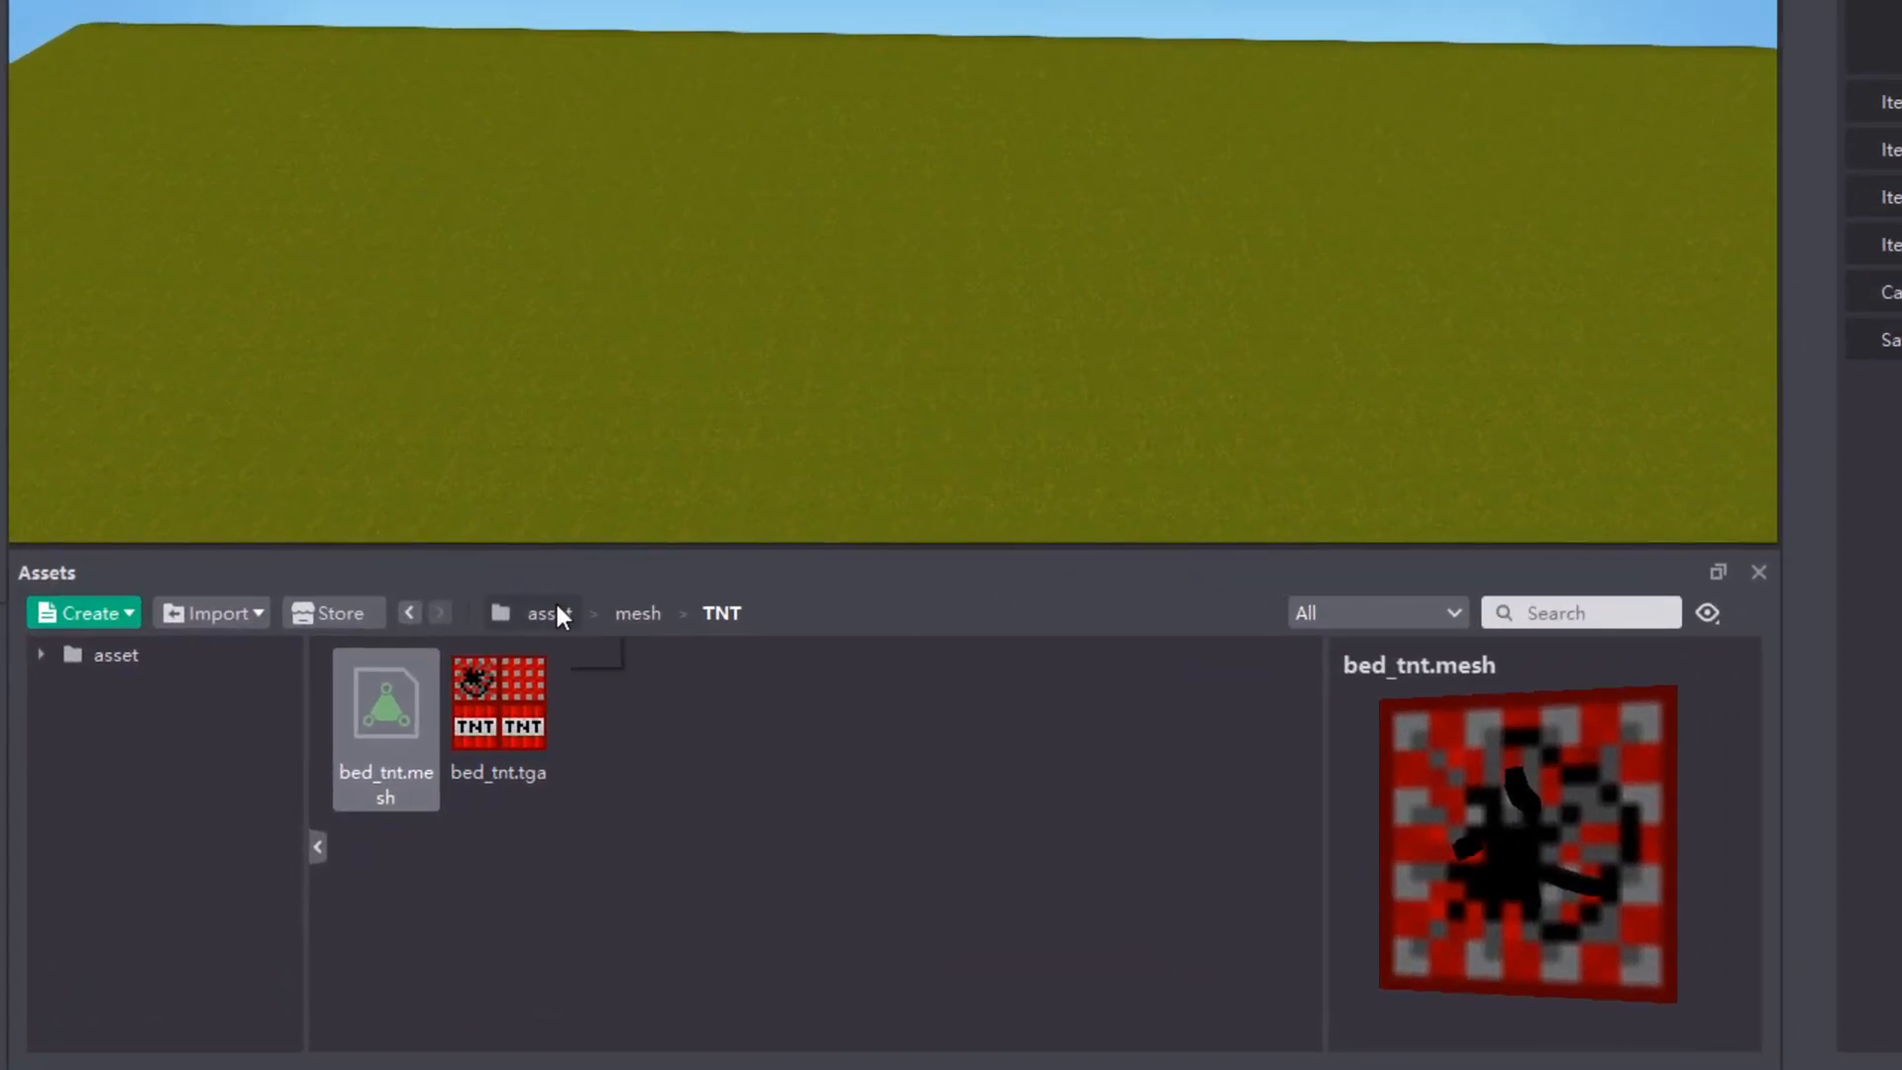
# Assign TNT.png from the Texture folder as the item's icon and set its stack quantity to 2
pyautogui.click(557, 614)
pyautogui.doubleClick(929, 721)
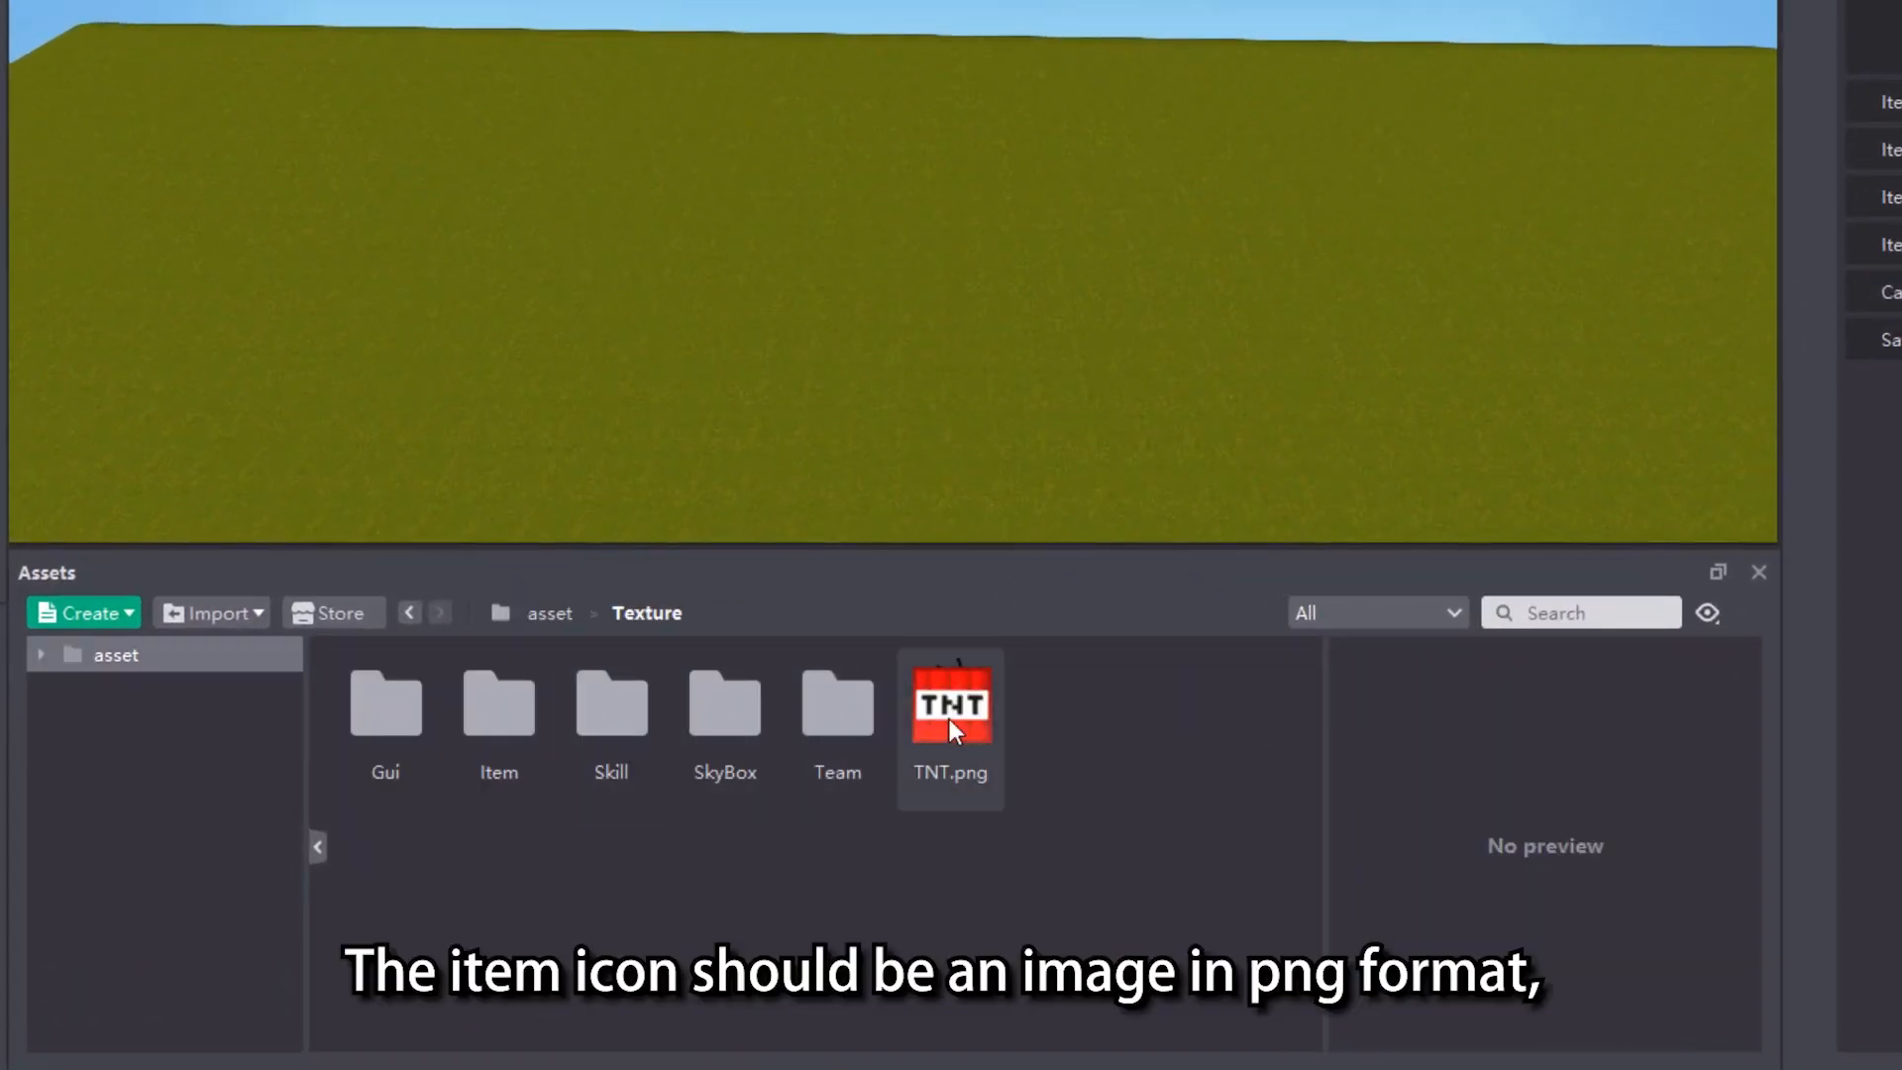
pyautogui.click(949, 719)
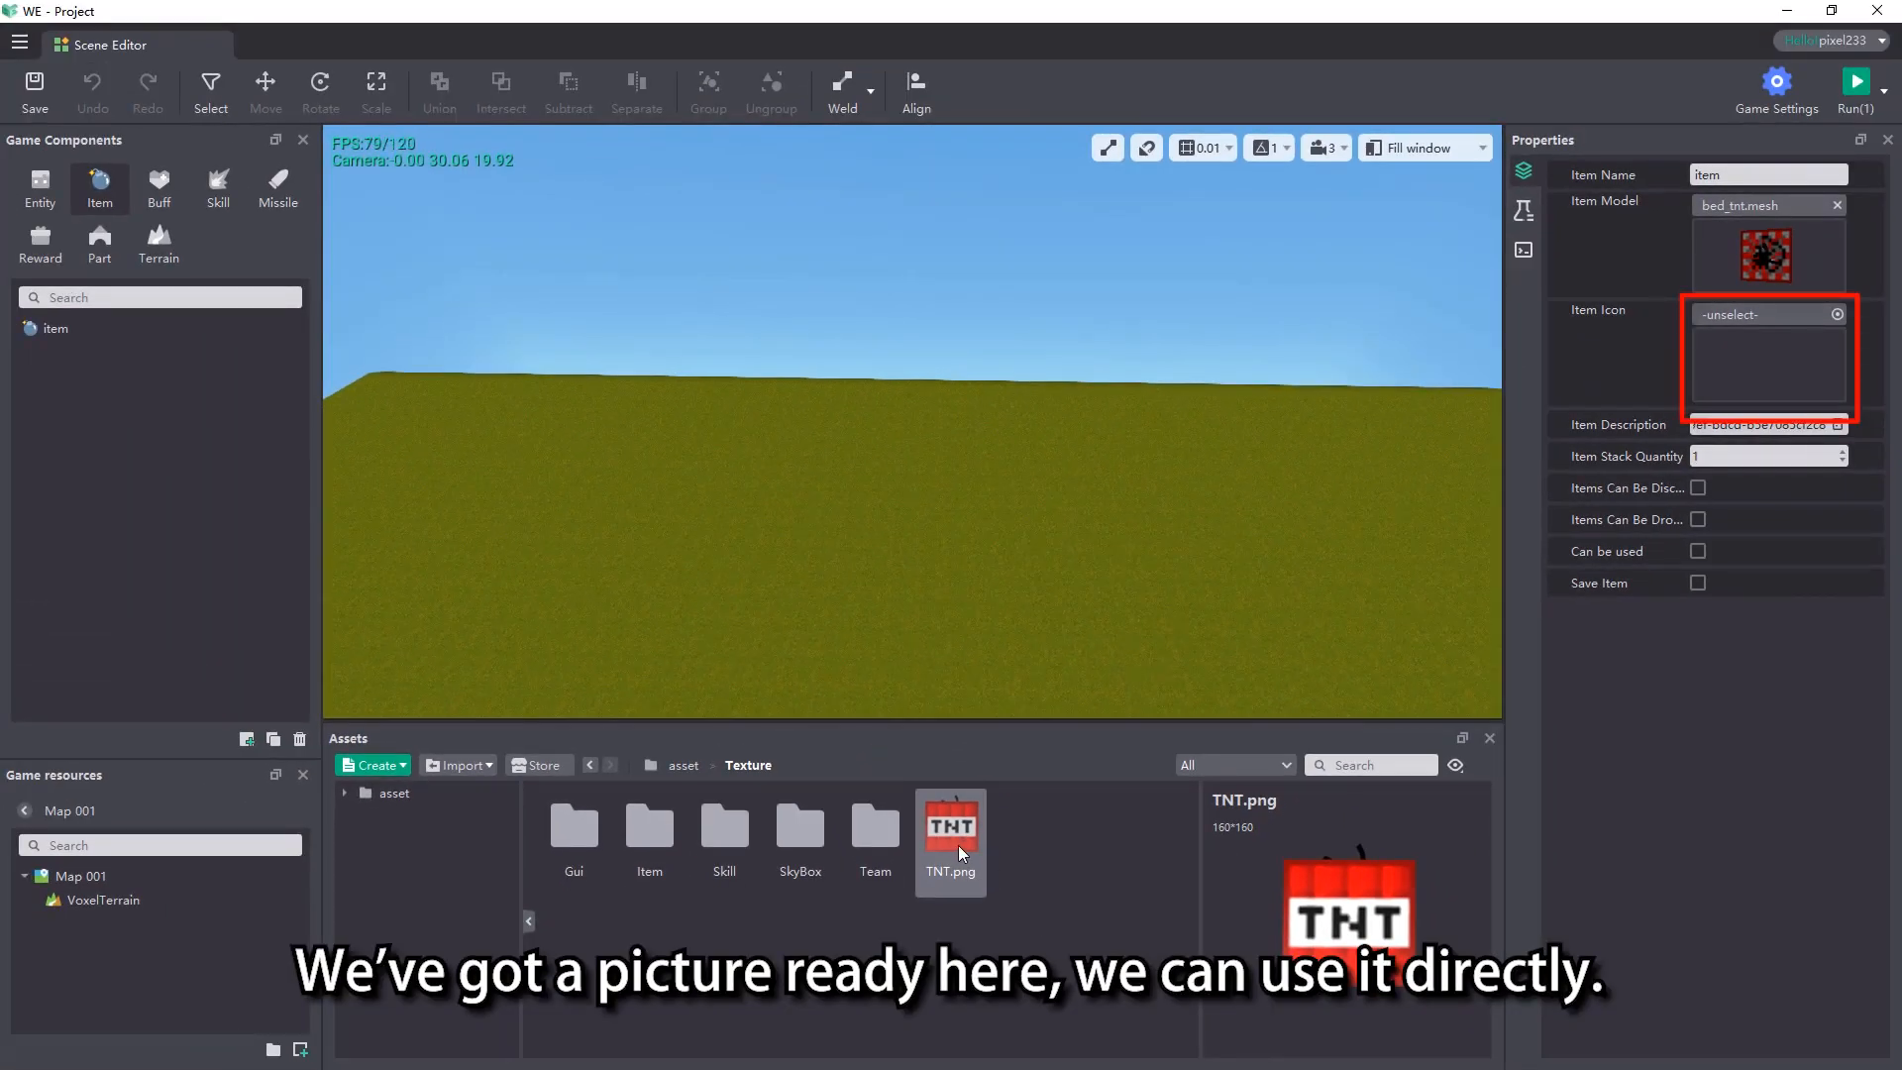
pyautogui.moveTo(959, 850)
pyautogui.mouseDown()
pyautogui.moveTo(1612, 567)
pyautogui.moveTo(1731, 372)
pyautogui.moveTo(1721, 404)
pyautogui.mouseUp()
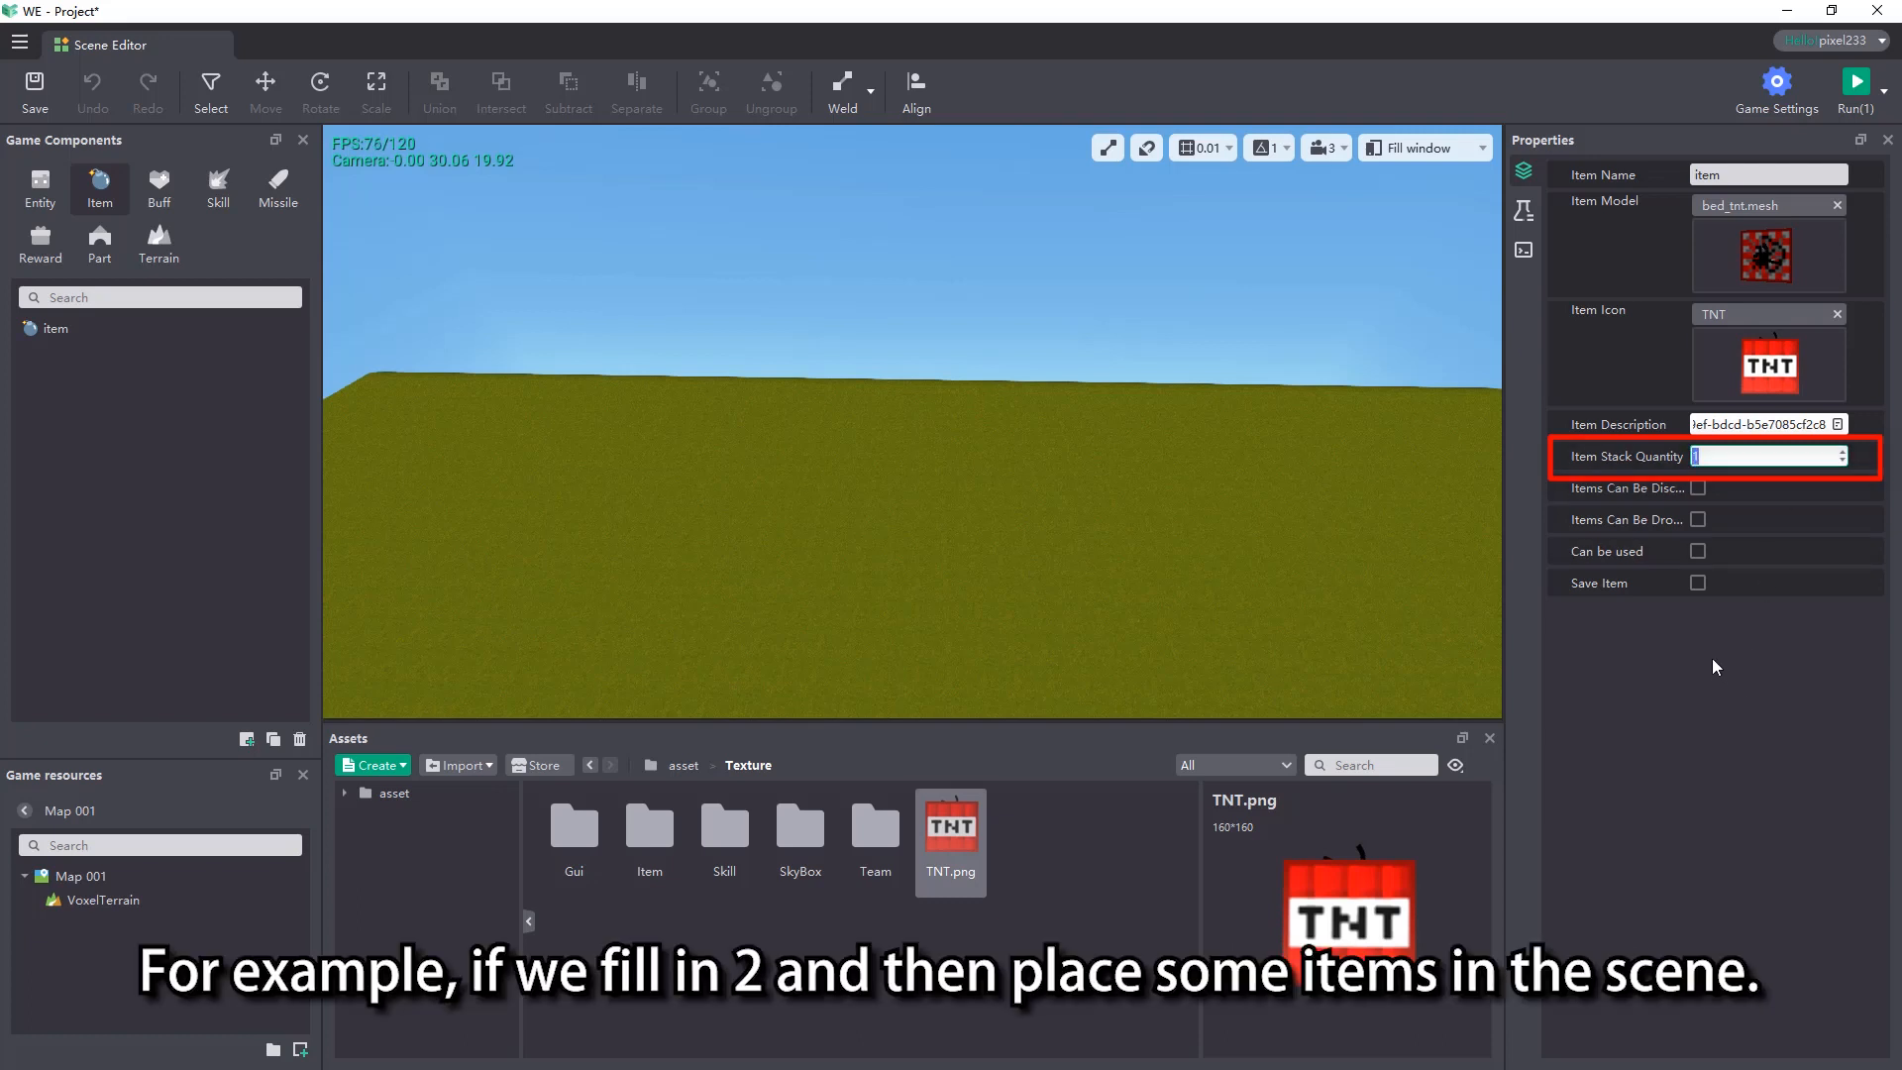
pyautogui.write('2')
pyautogui.press('Return')
# Place six copies of the item template close together on the grass terrain
pyautogui.click(64, 330)
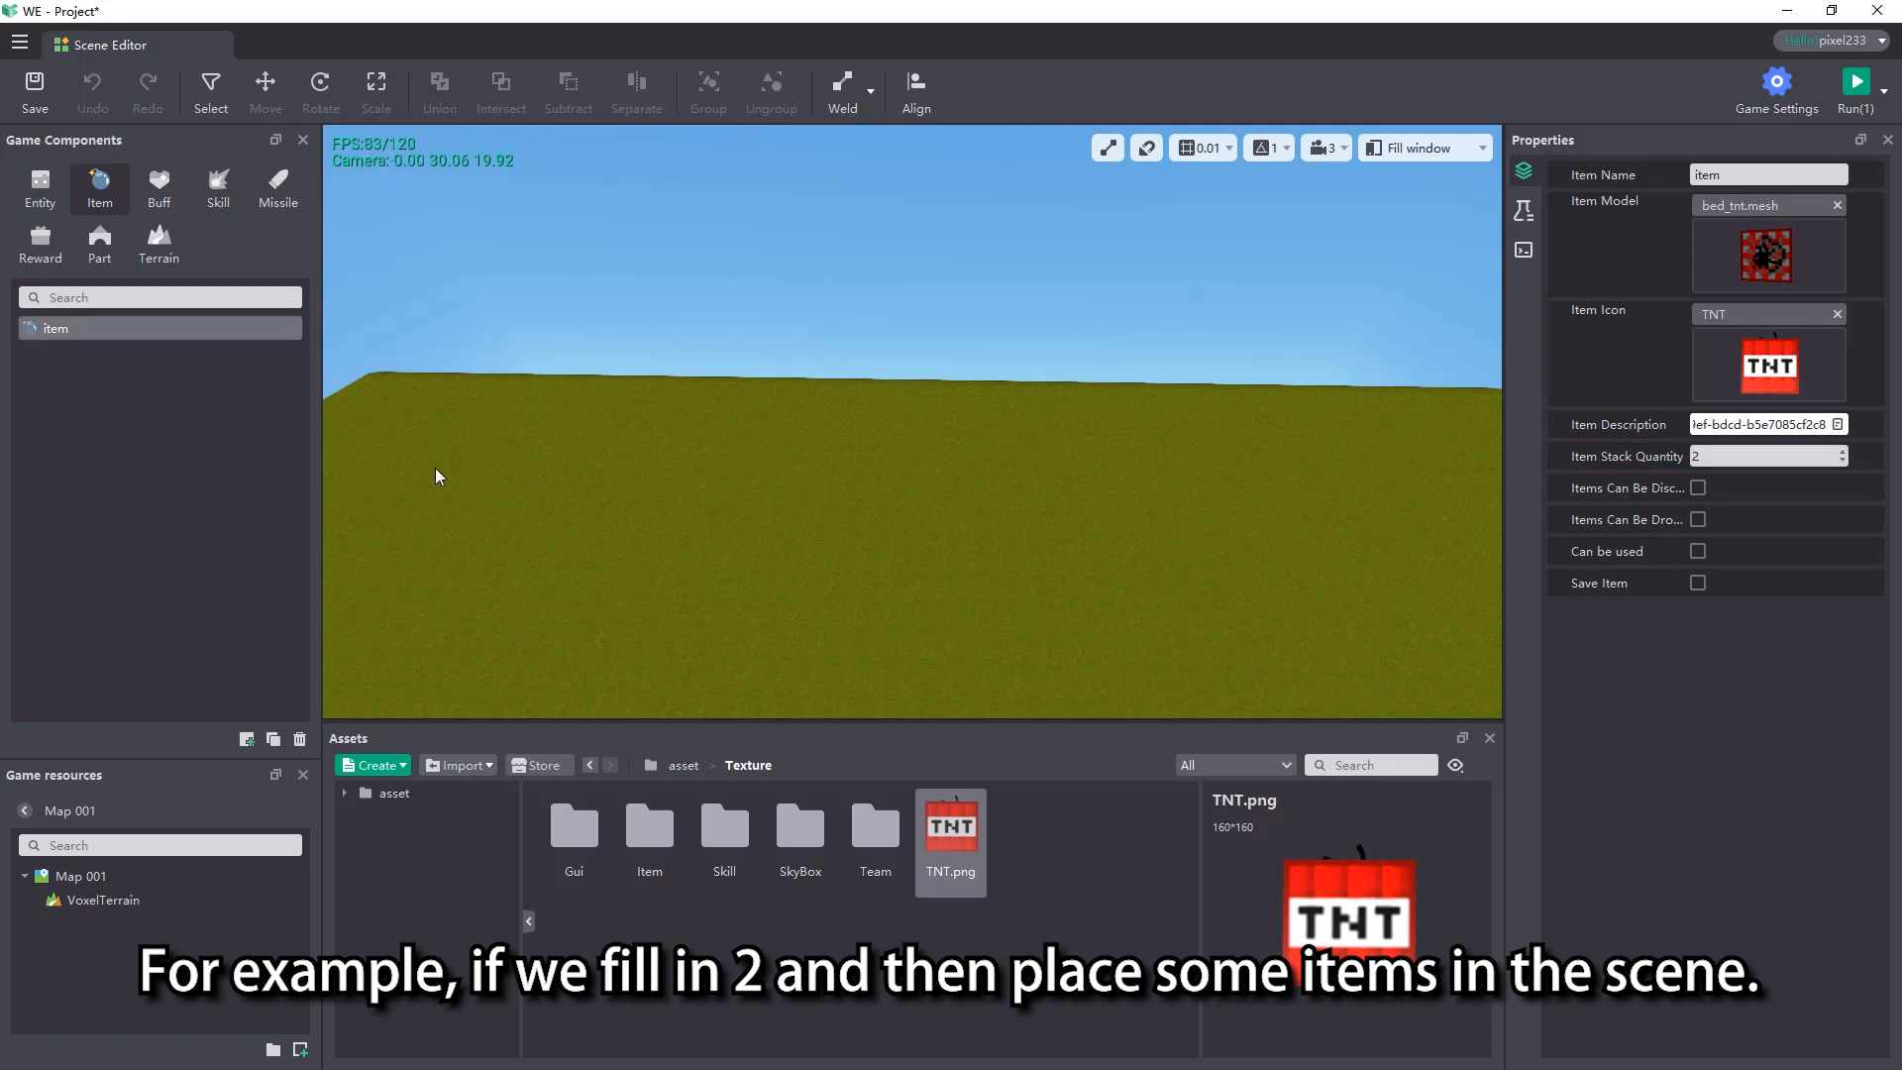
pyautogui.click(513, 547)
pyautogui.click(553, 553)
pyautogui.click(518, 584)
pyautogui.click(592, 588)
pyautogui.click(587, 541)
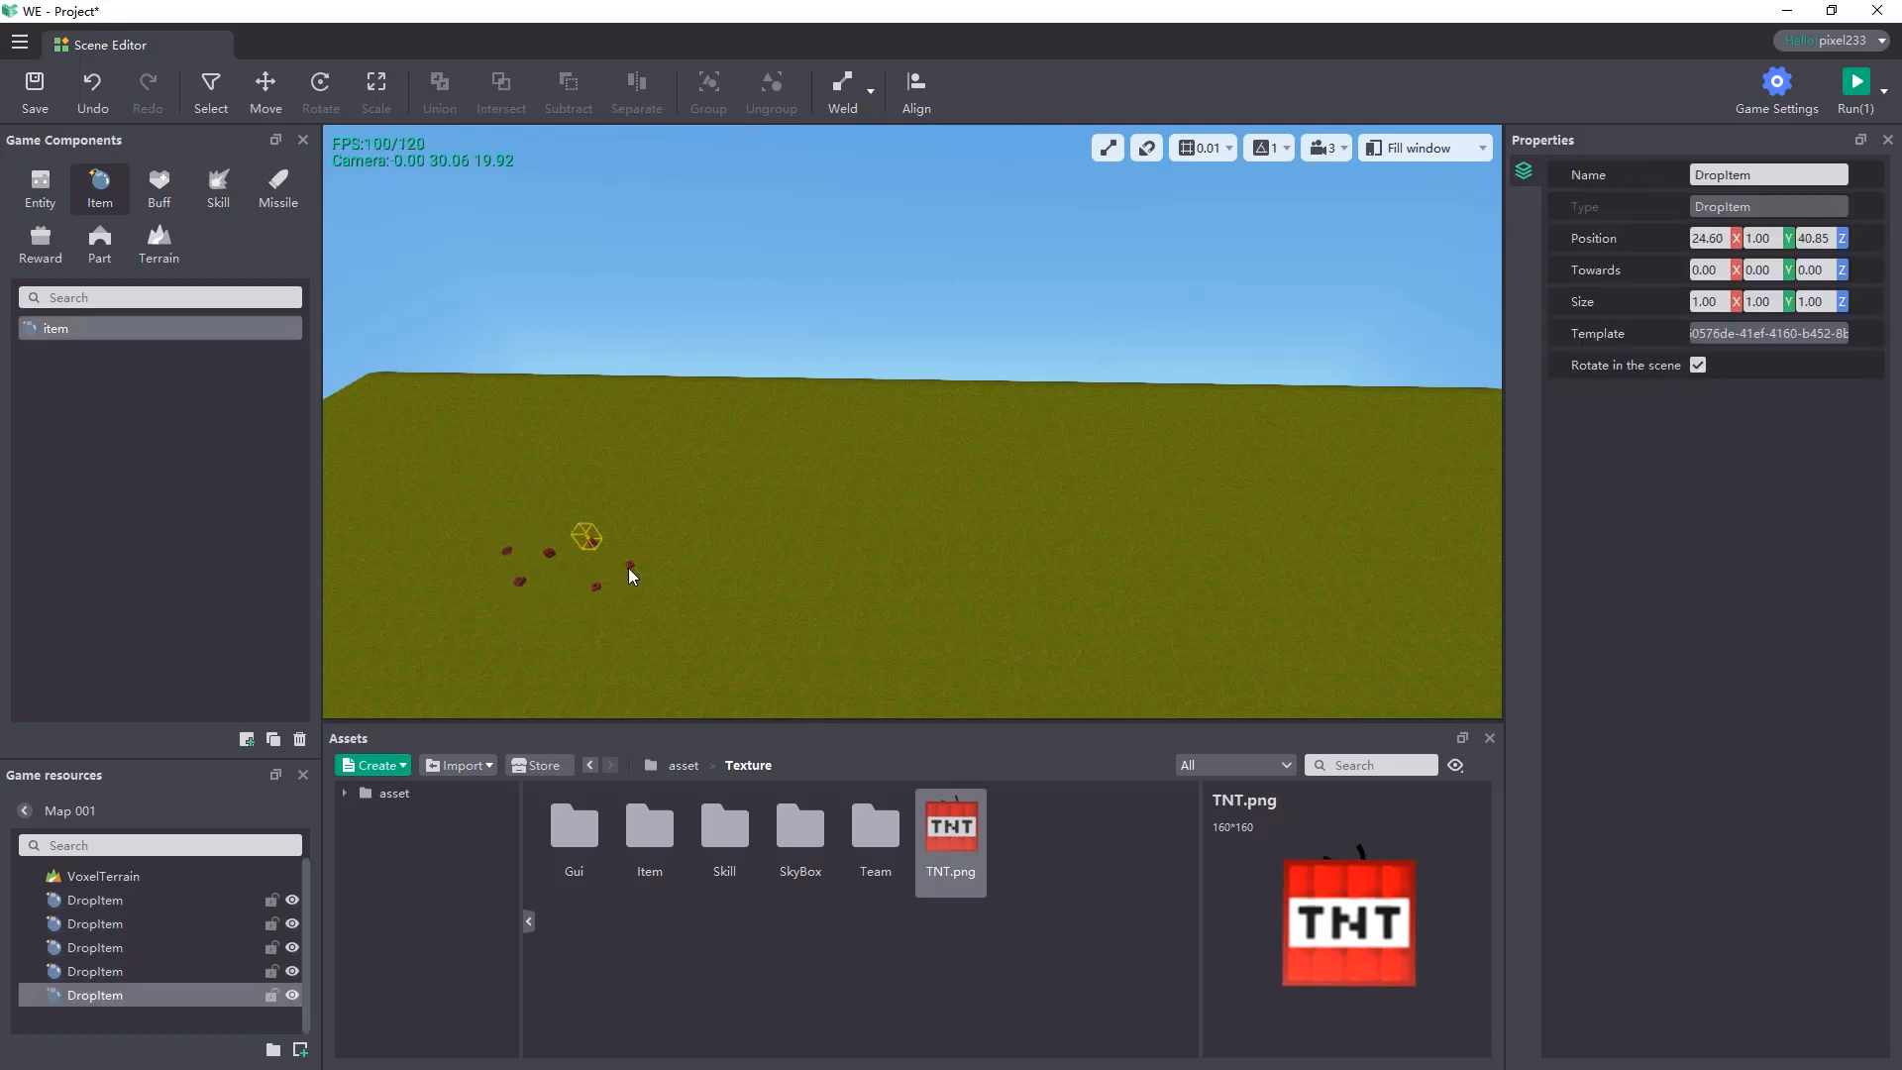
pyautogui.click(629, 567)
pyautogui.press('Escape')
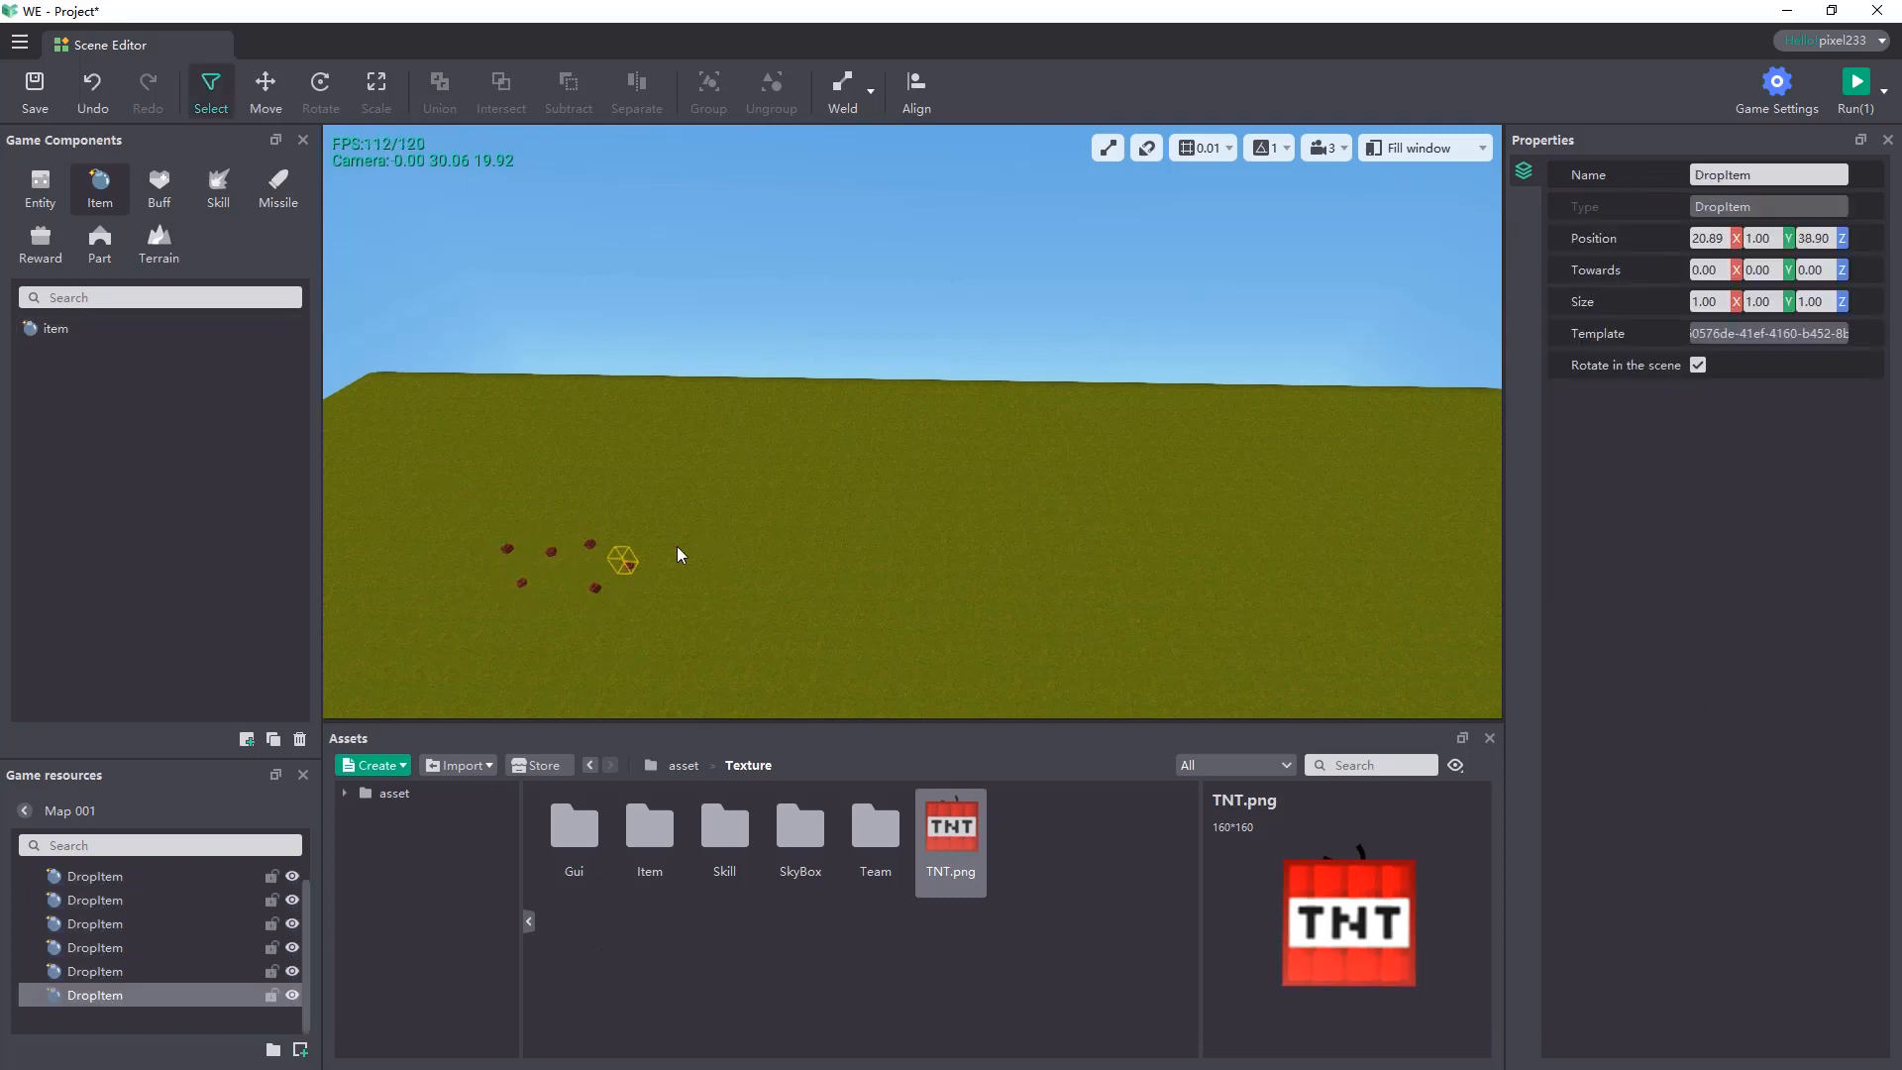
# Run the game with the changes saved and steer the character to pick up the placed TNT items
pyautogui.click(1855, 84)
pyautogui.click(1018, 551)
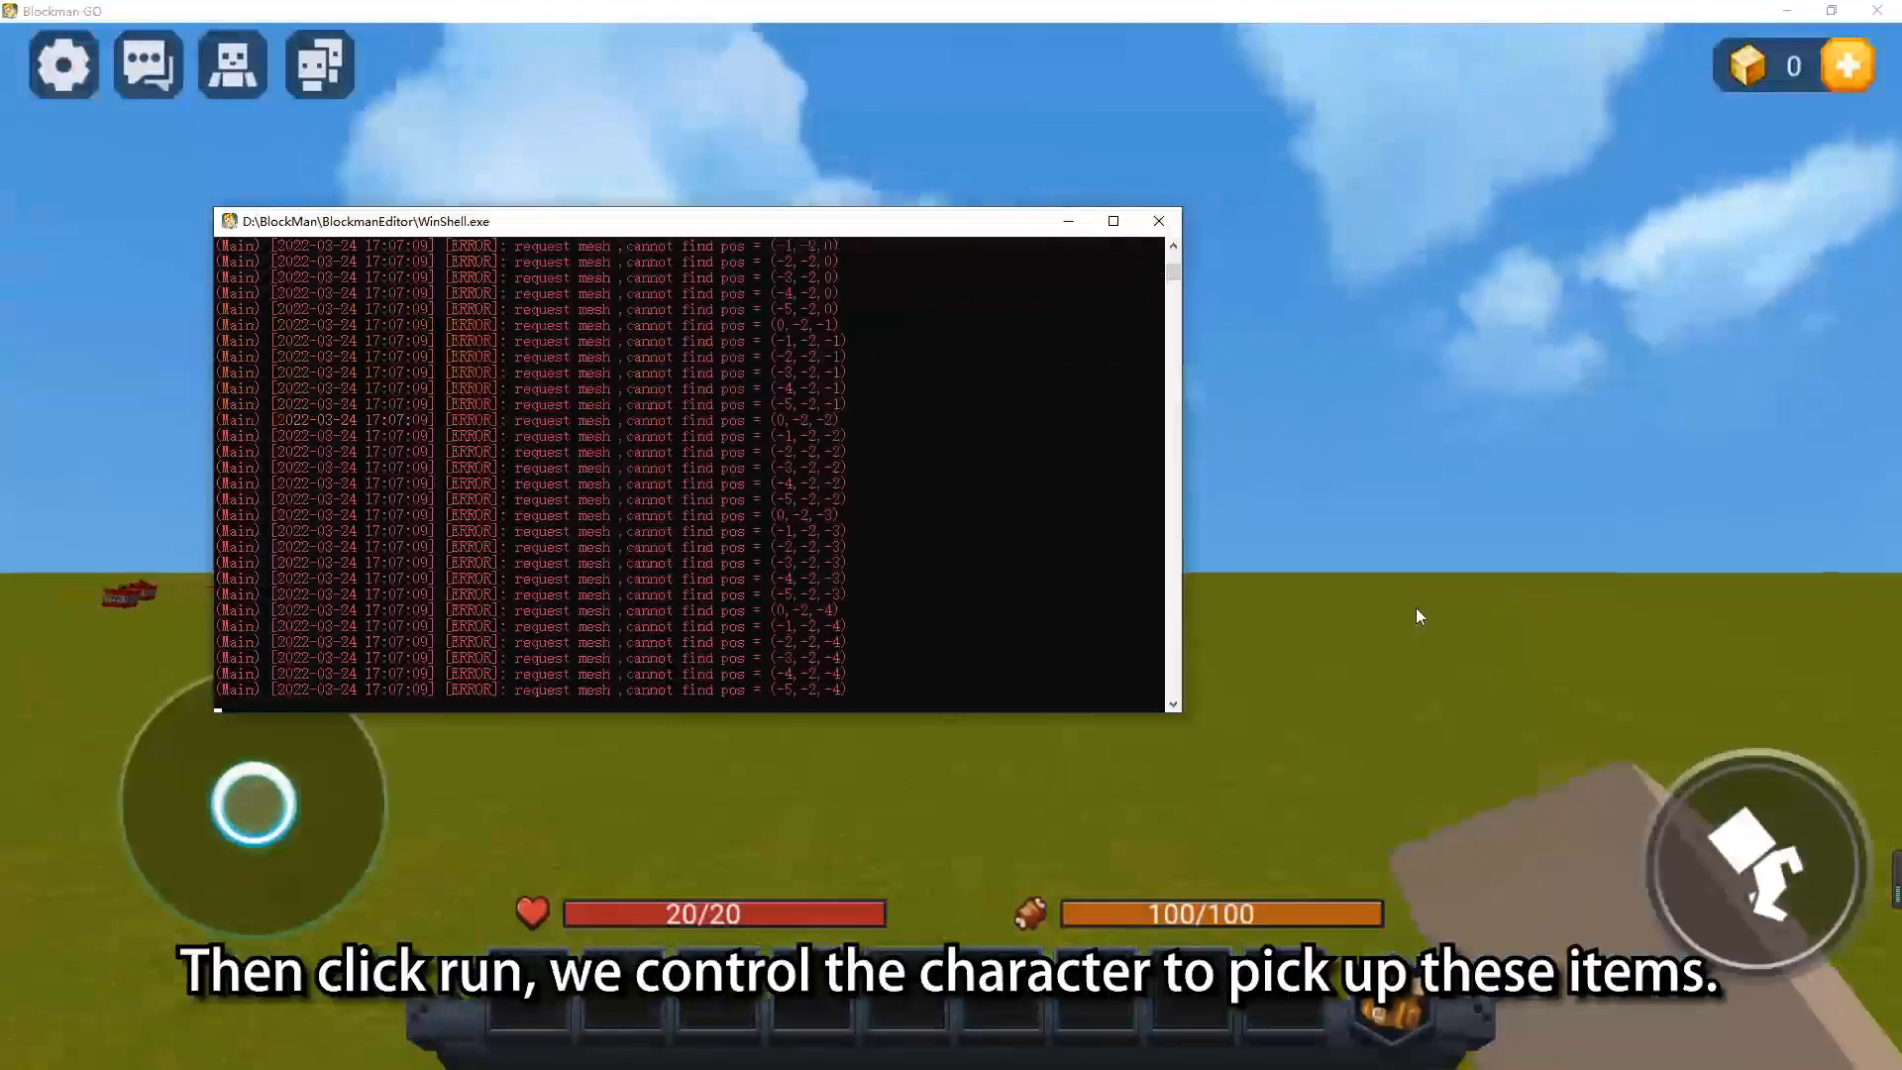
pyautogui.moveTo(1416, 608); pyautogui.dragTo(1175, 630)
pyautogui.press('w')
pyautogui.click(232, 66)
pyautogui.moveTo(1110, 458); pyautogui.dragTo(705, 475)
pyautogui.press('d')
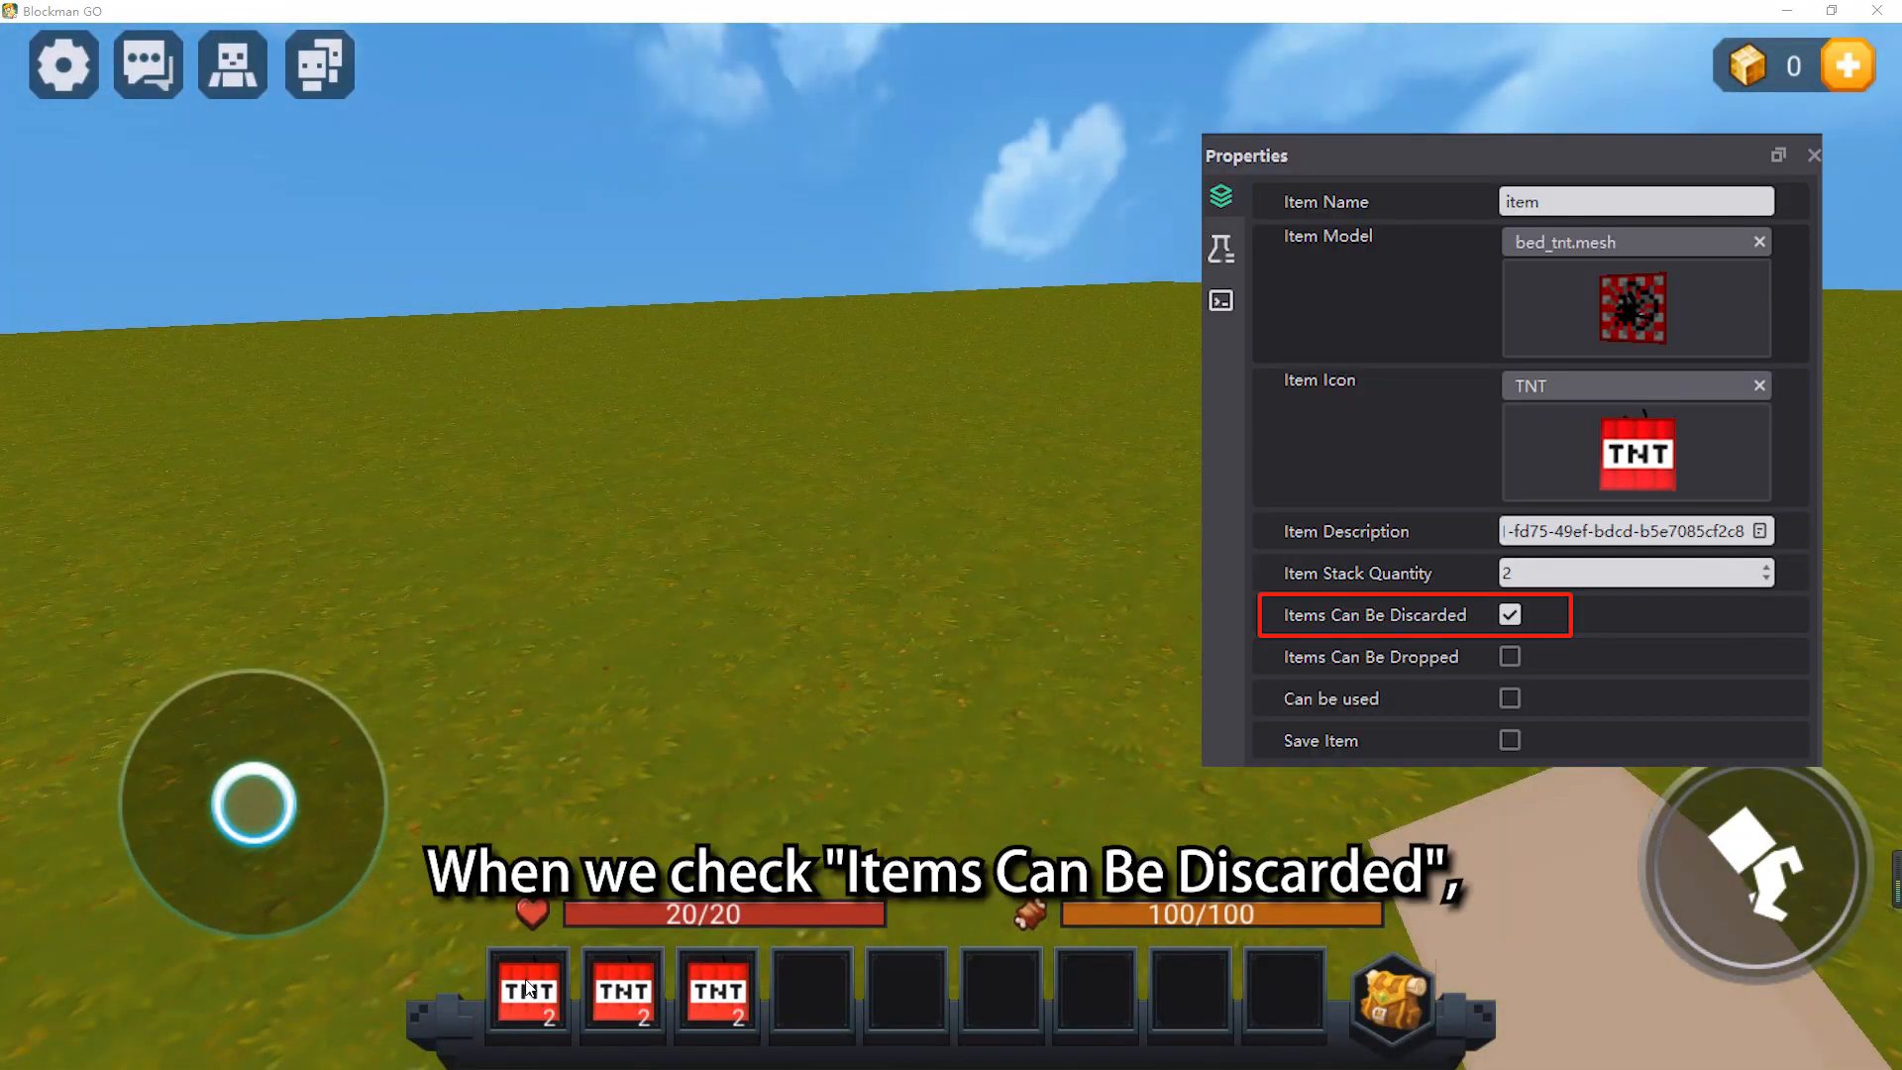
# Test the Items Can Be Discarded property by discarding the three TNT stacks from the item bar into the scene
pyautogui.click(532, 991)
pyautogui.click(537, 984)
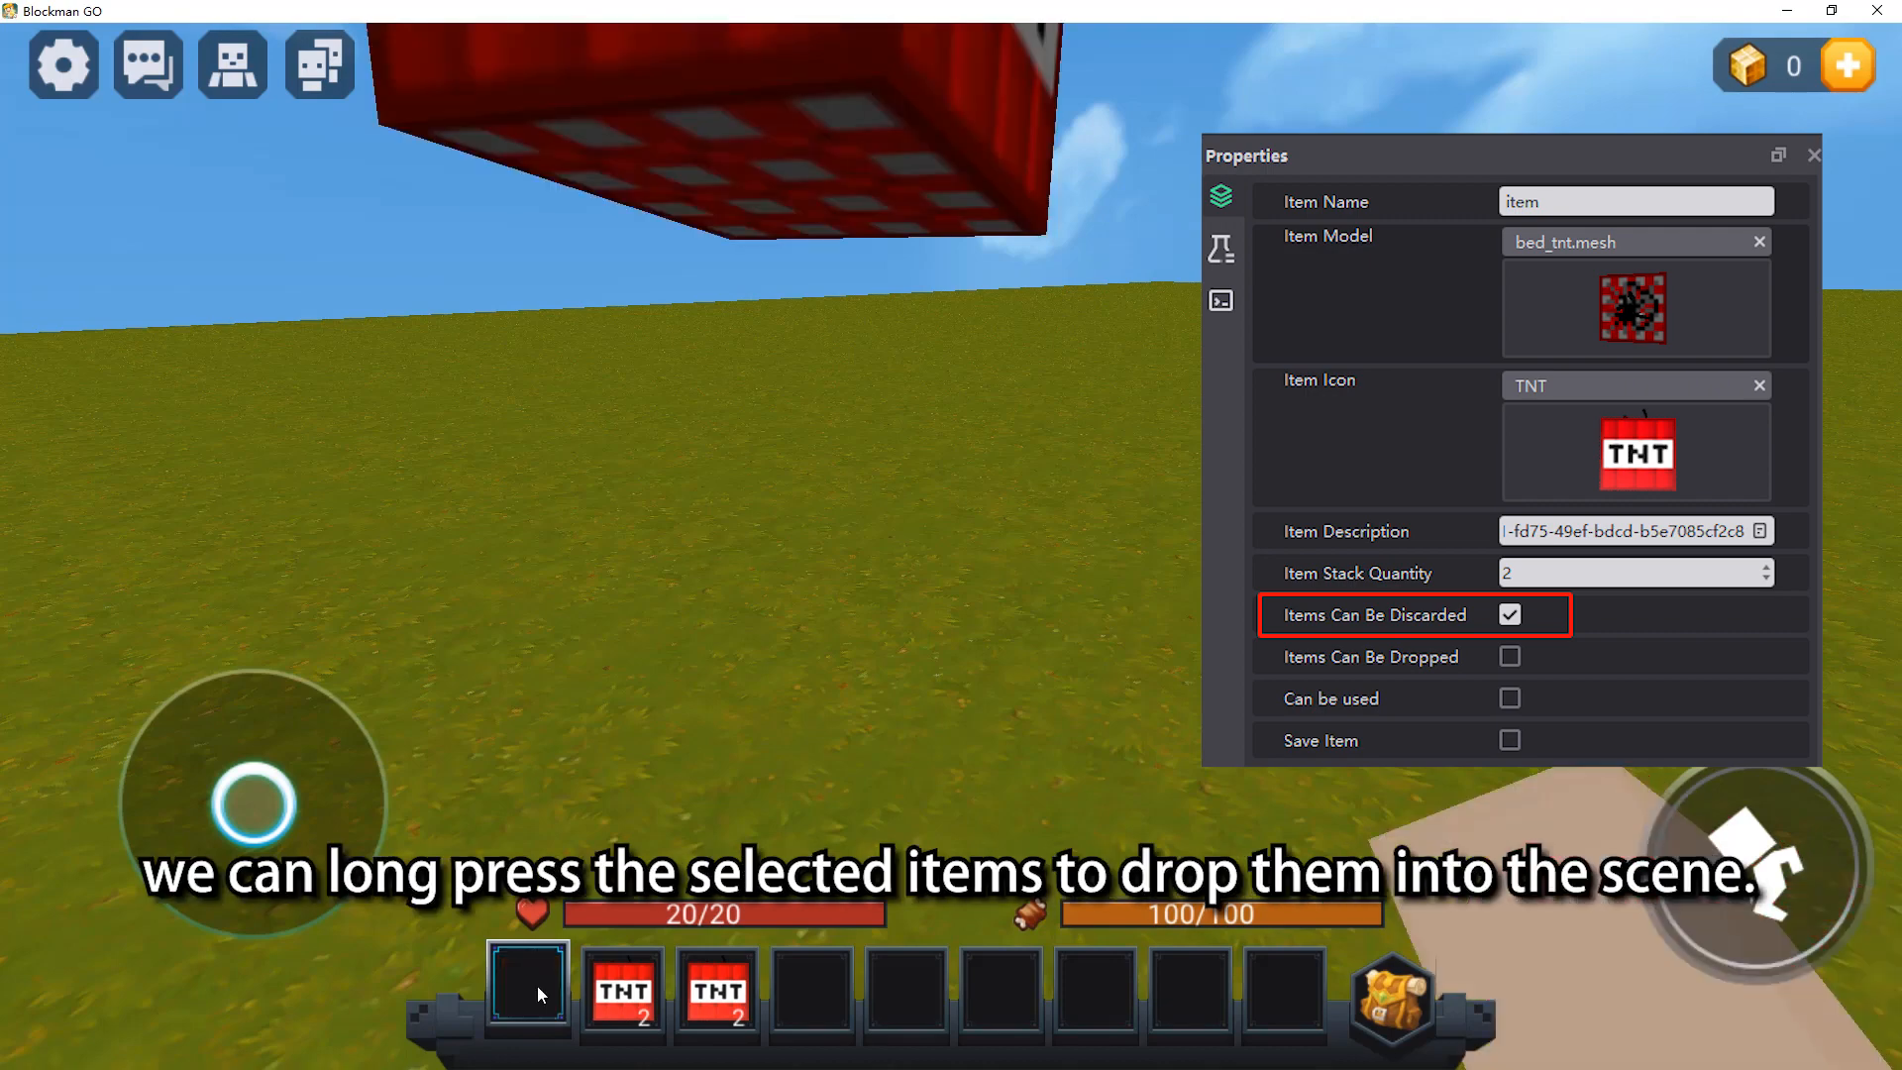
pyautogui.click(620, 1007)
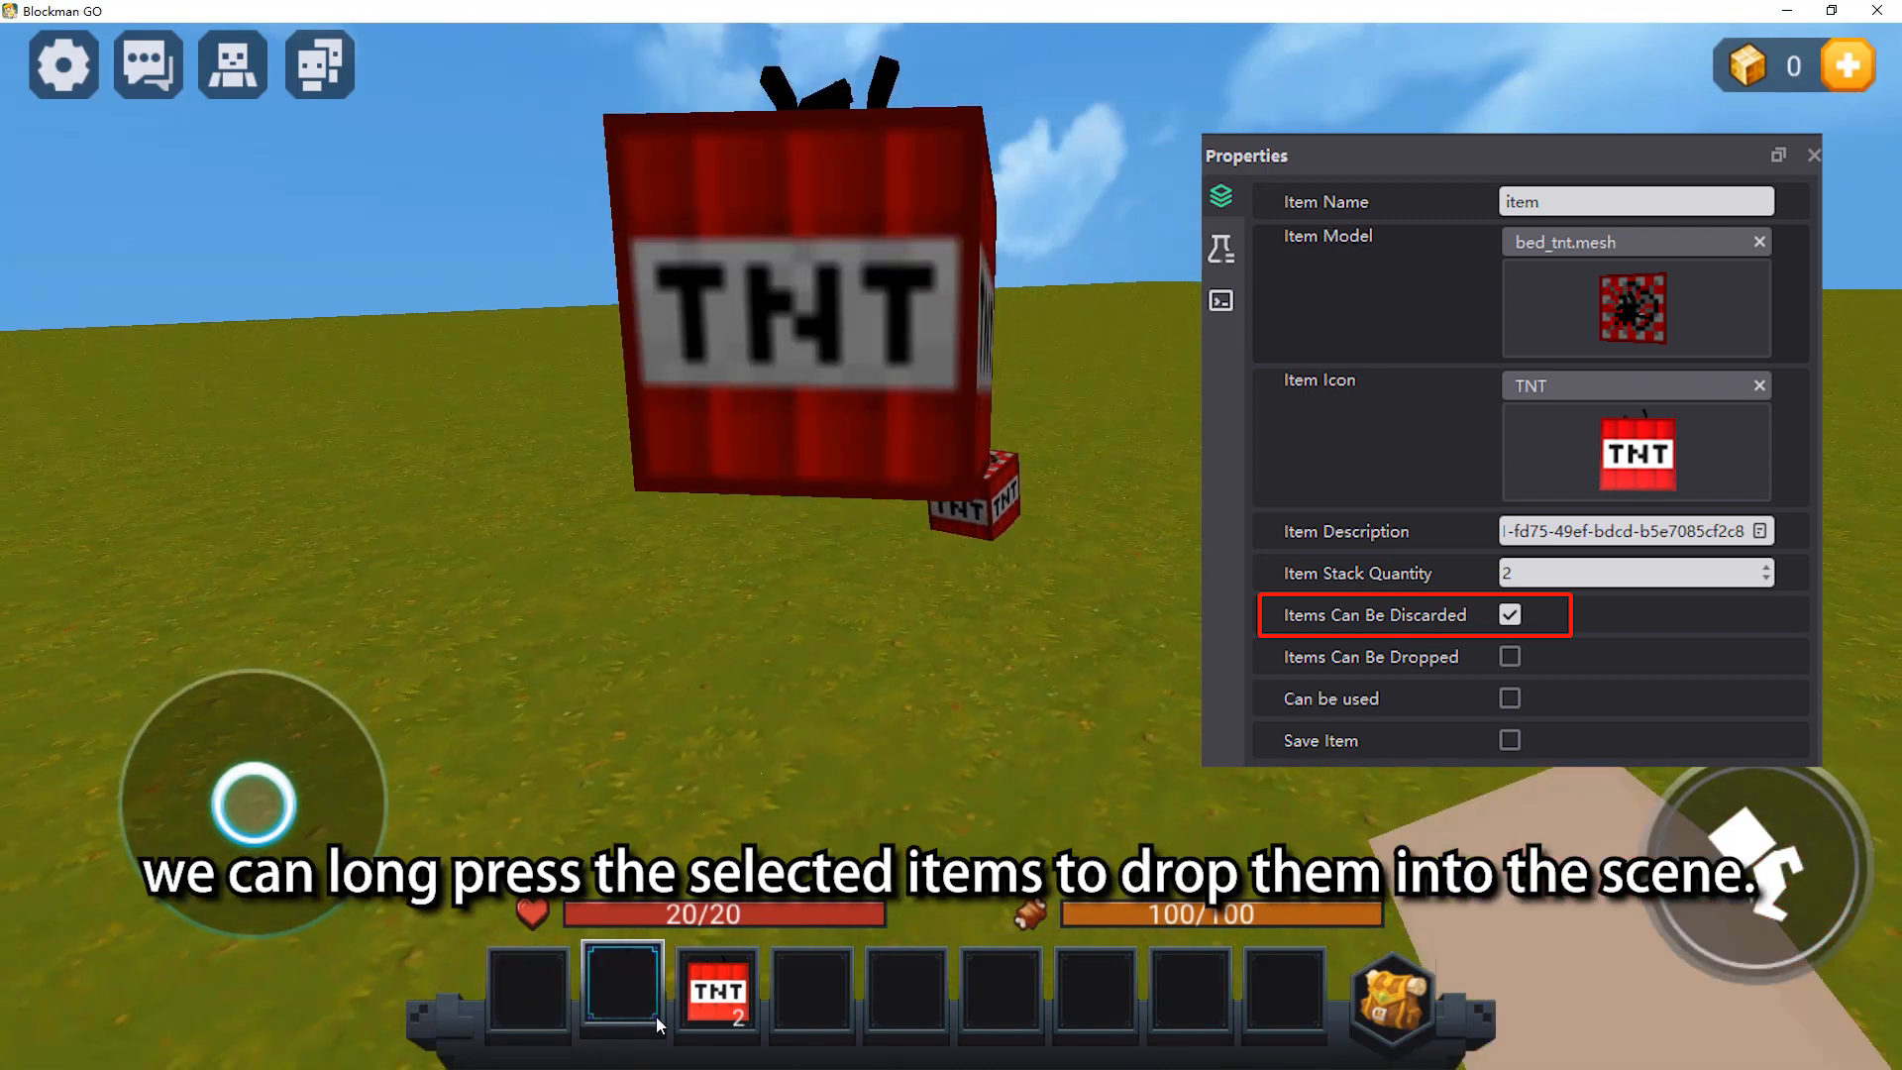
pyautogui.click(716, 1007)
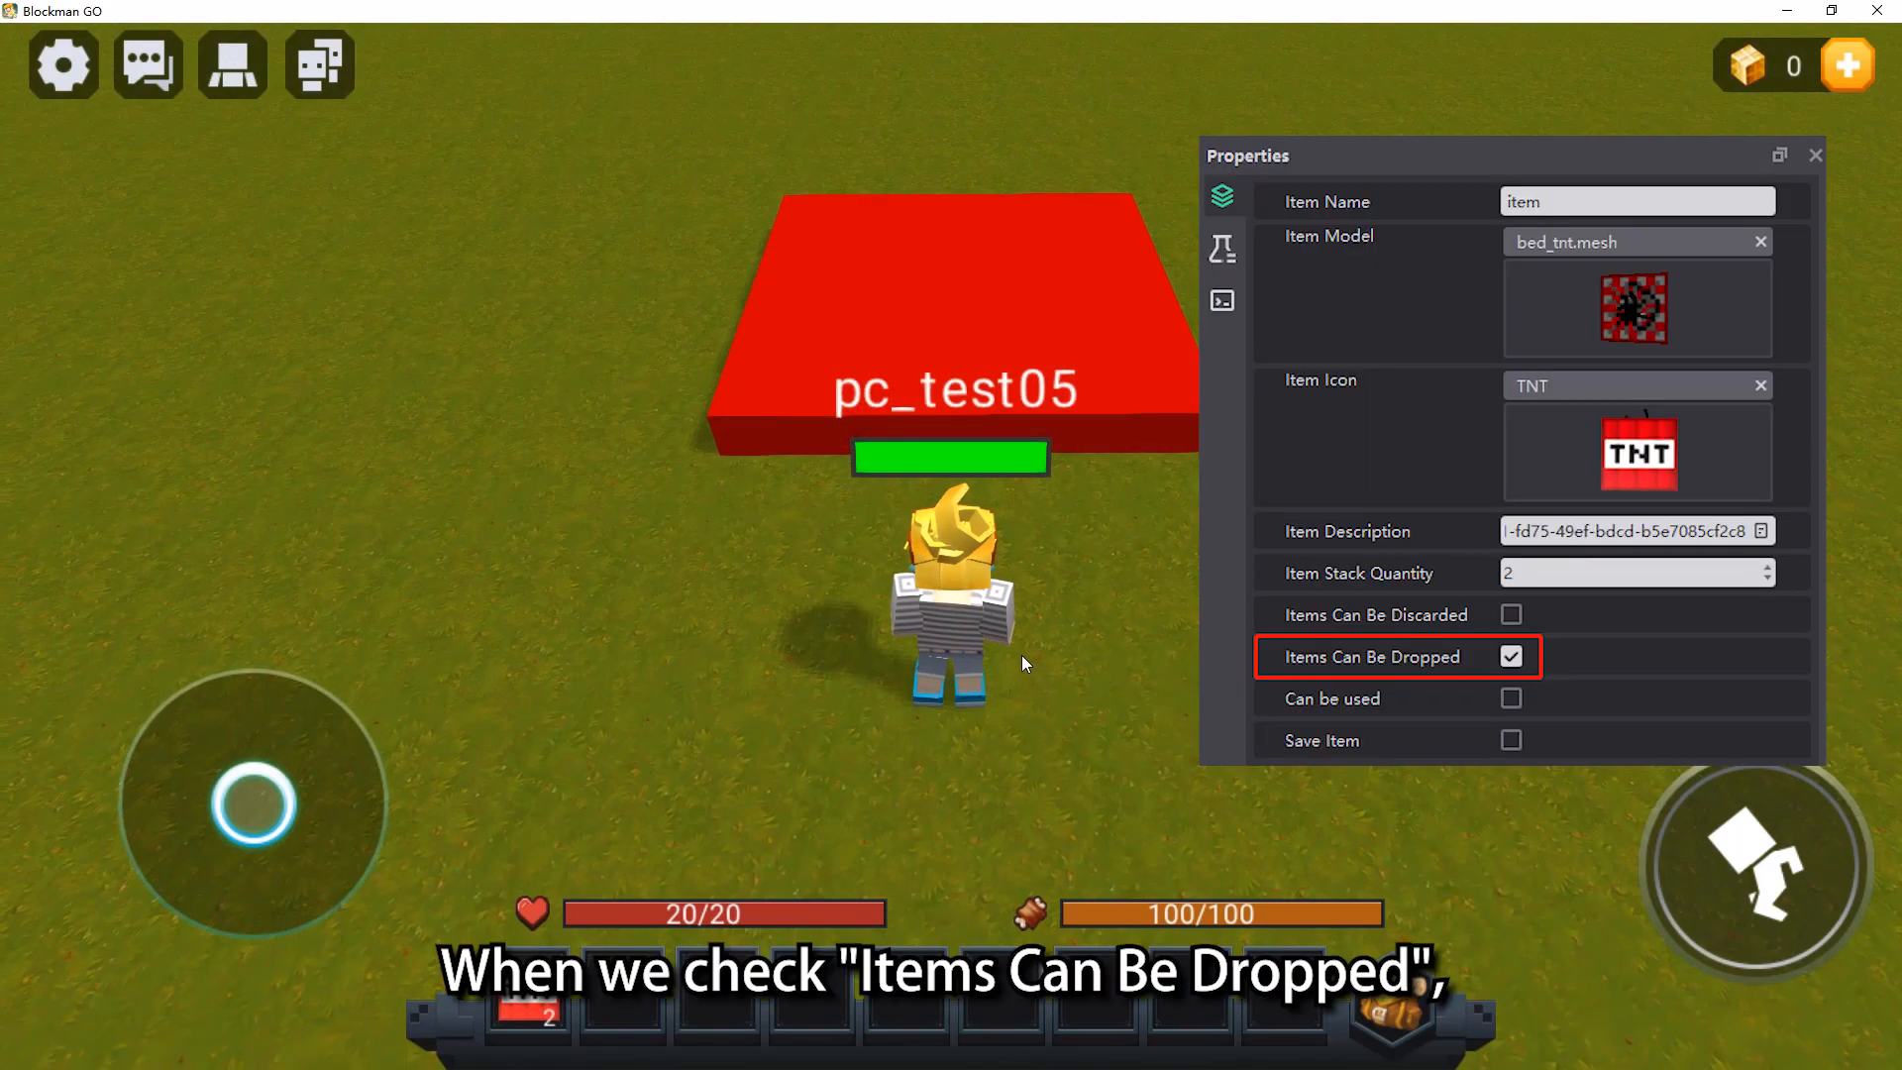
# Test the Items Can Be Dropped property by walking the character carrying TNT onto the red block
pyautogui.moveTo(1021, 655)
pyautogui.mouseDown()
pyautogui.moveTo(1042, 648)
pyautogui.moveTo(1022, 649)
pyautogui.mouseUp()
pyautogui.press('w')
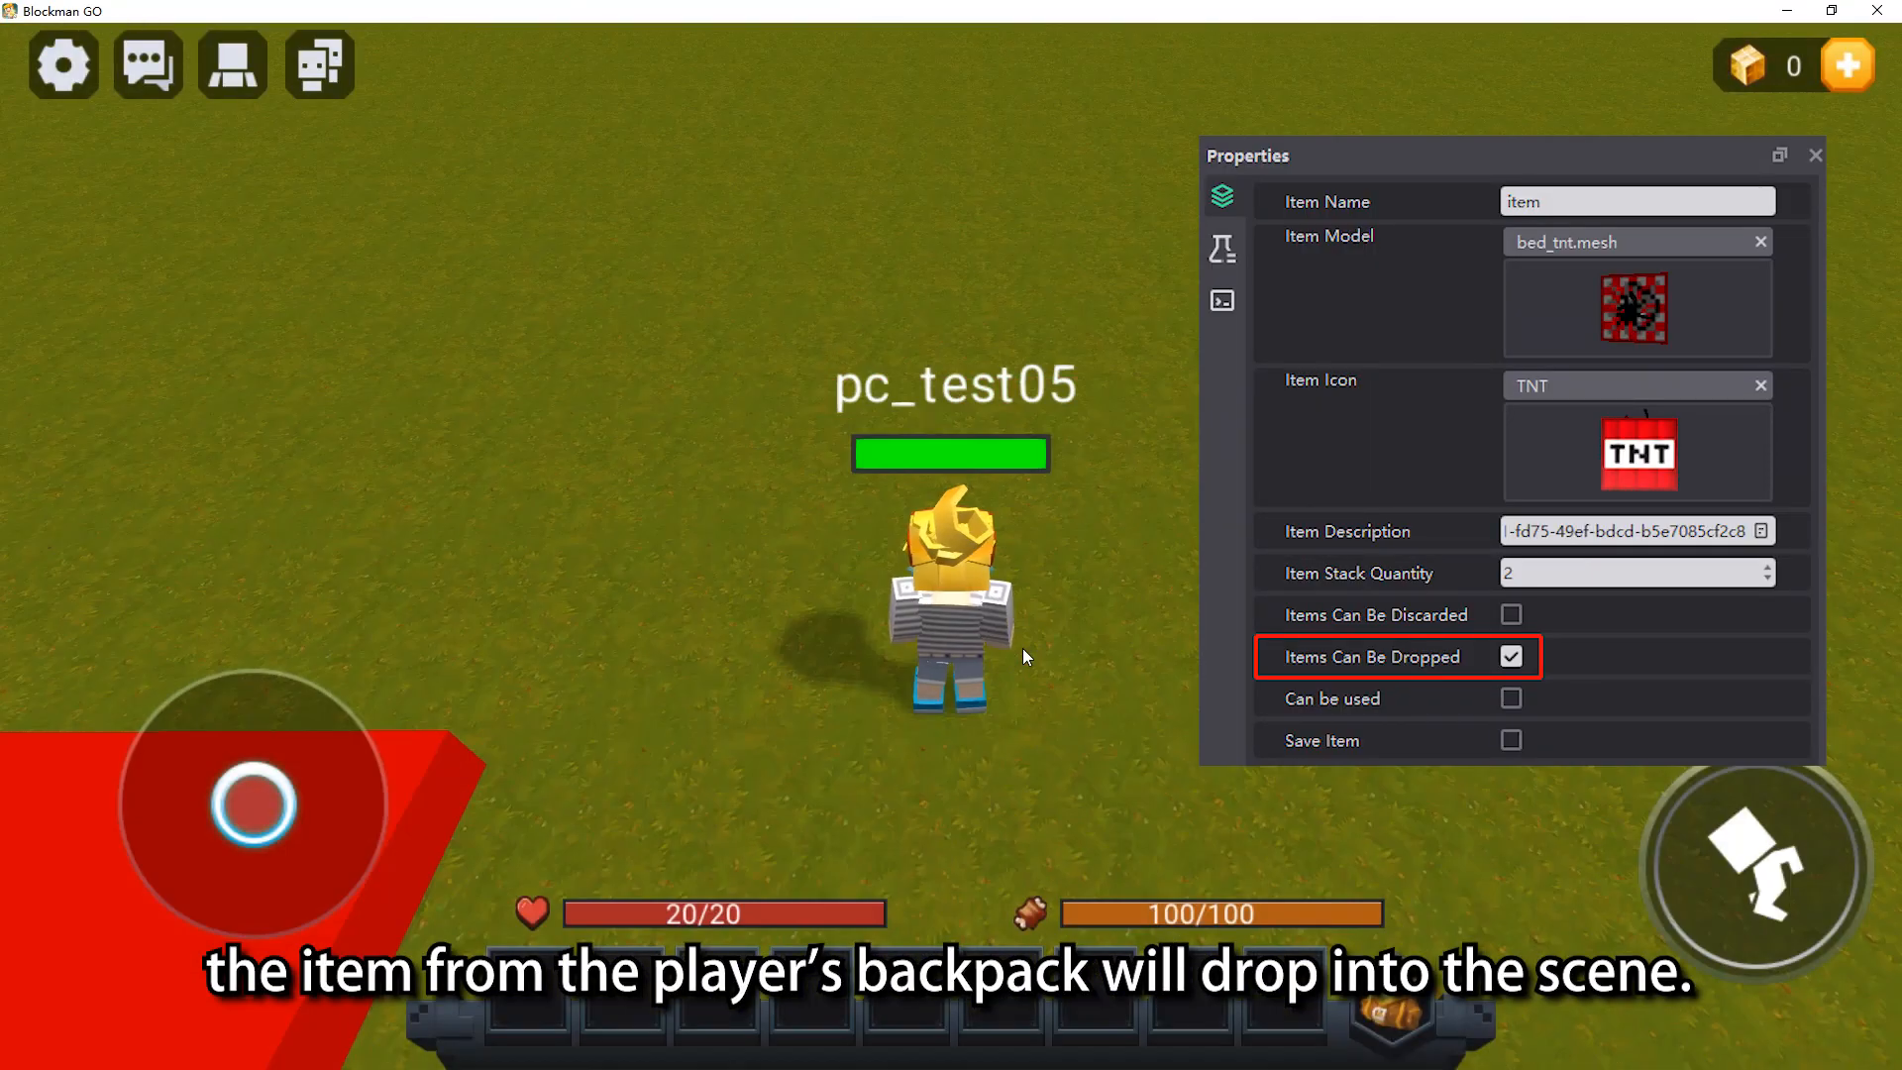
pyautogui.press('a')
pyautogui.moveTo(1023, 649); pyautogui.dragTo(966, 646)
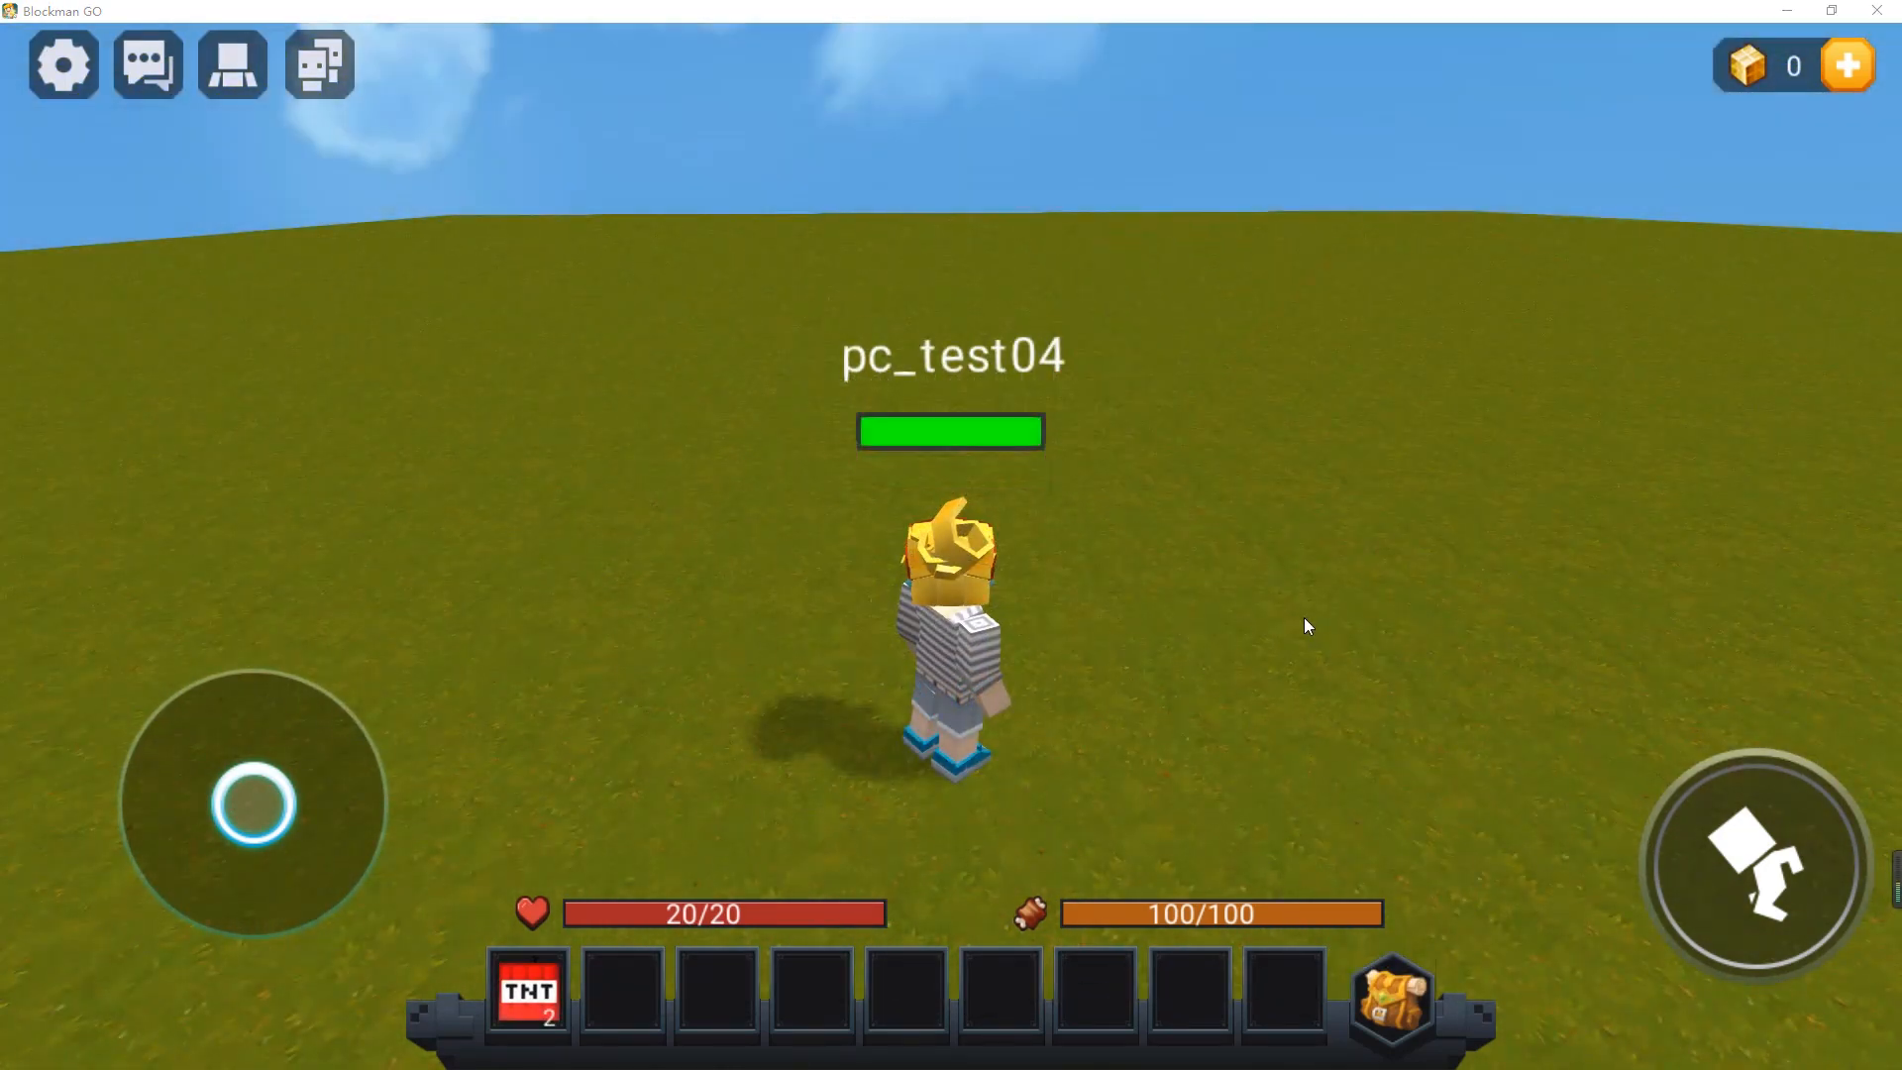
# Test the Can be used property by equipping the TNT and using it in the scene
pyautogui.click(544, 998)
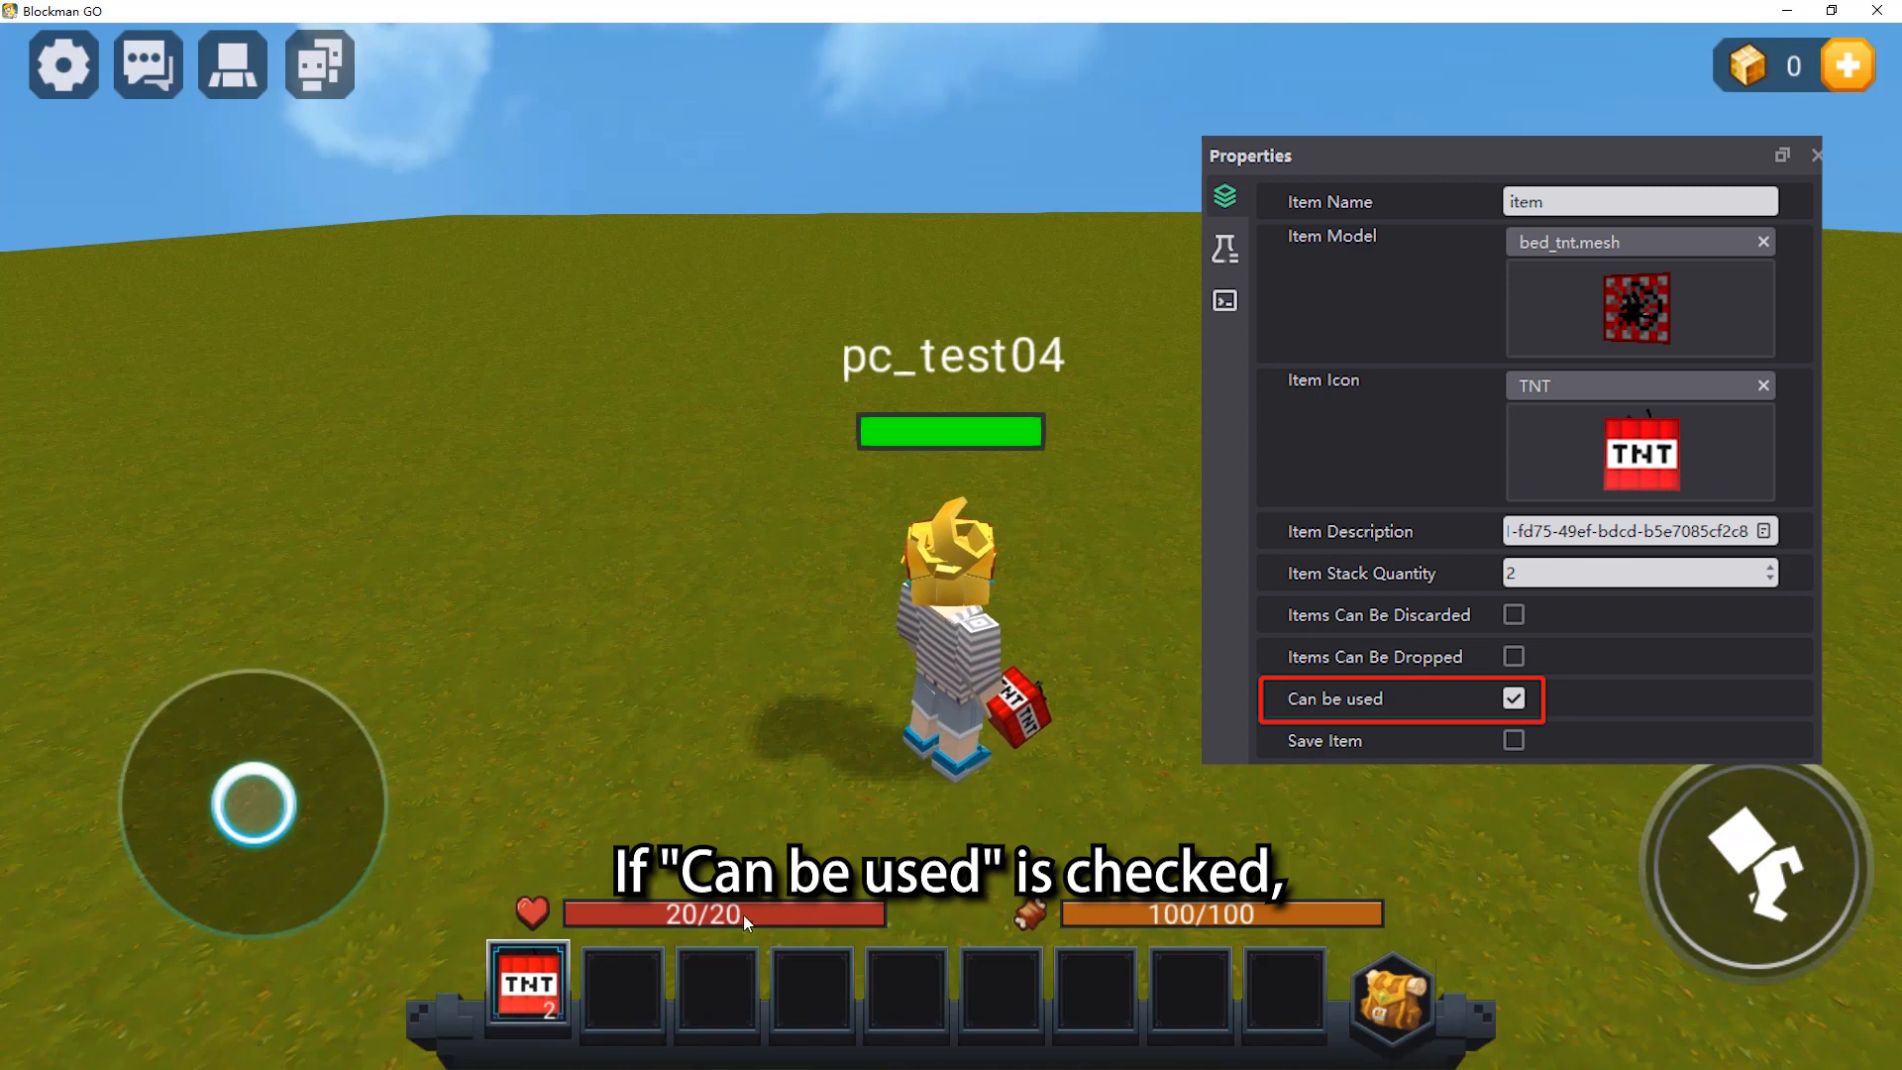
pyautogui.click(1145, 503)
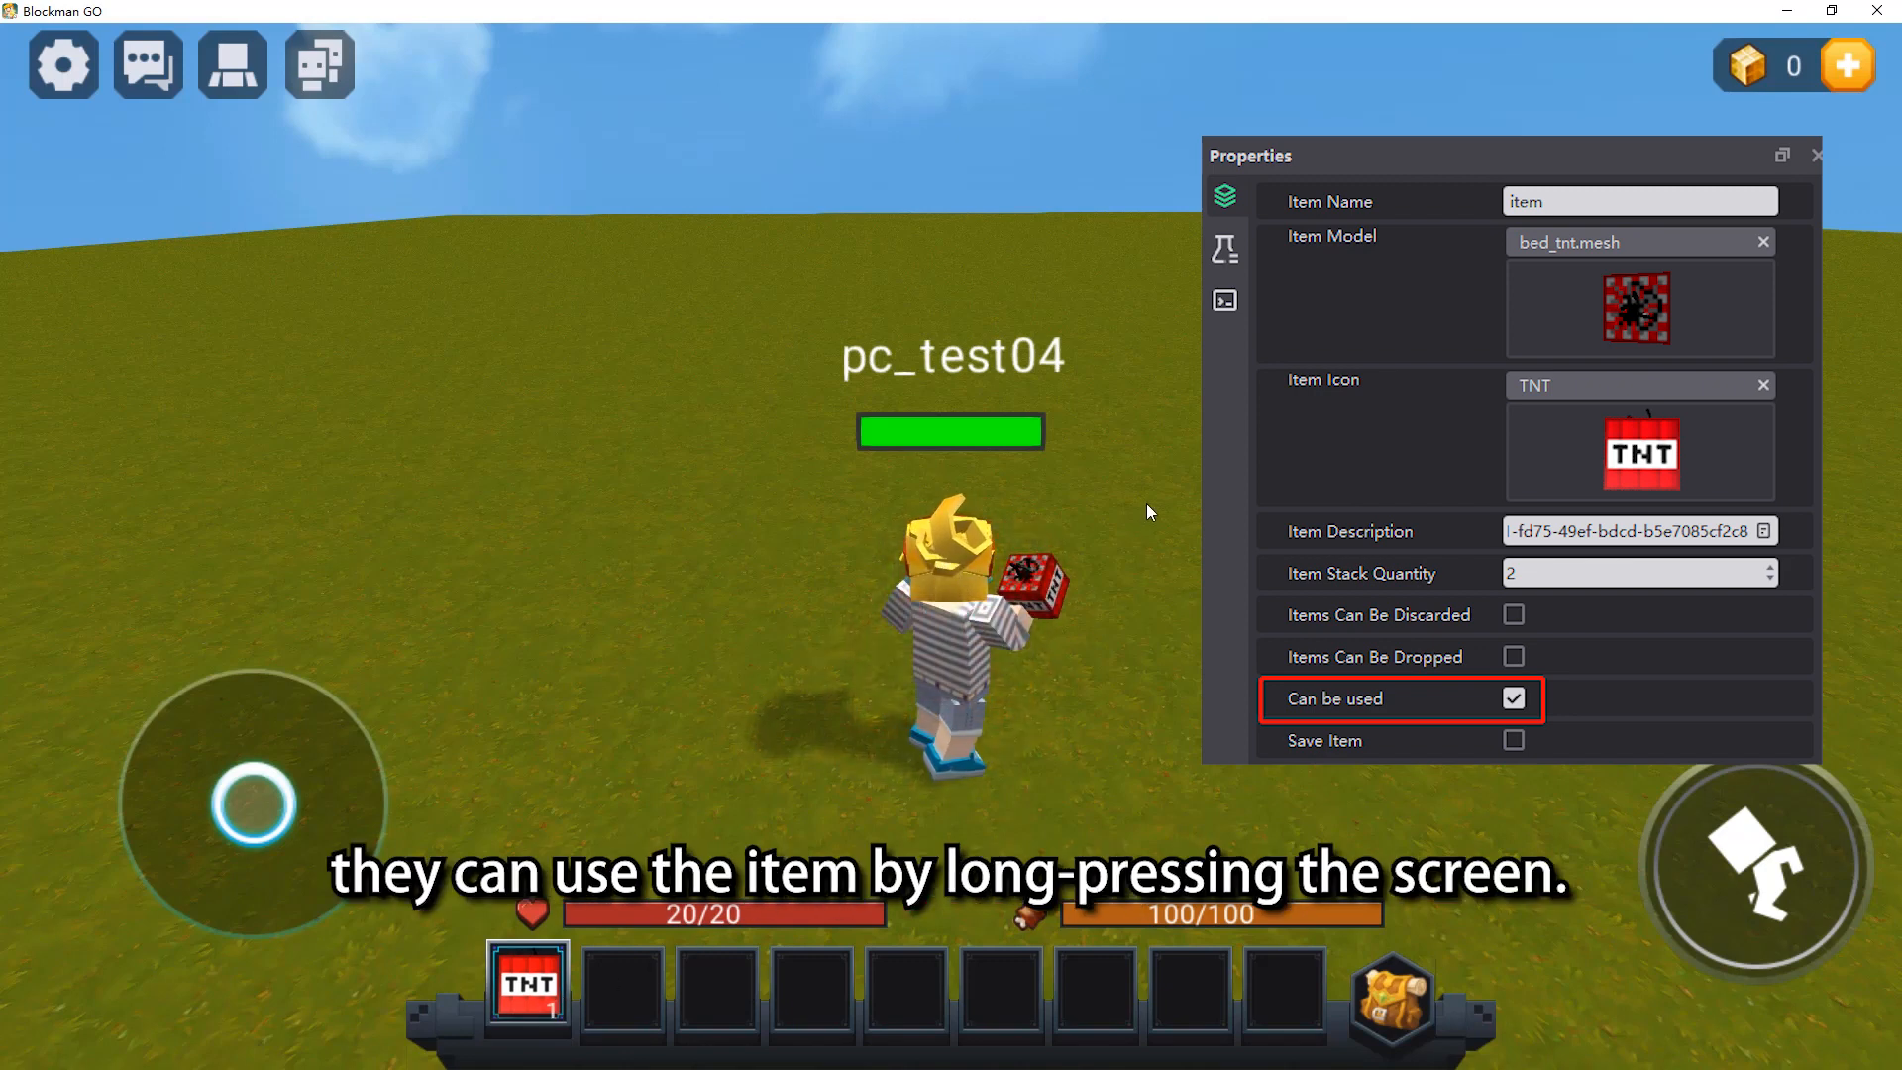
pyautogui.click(1145, 504)
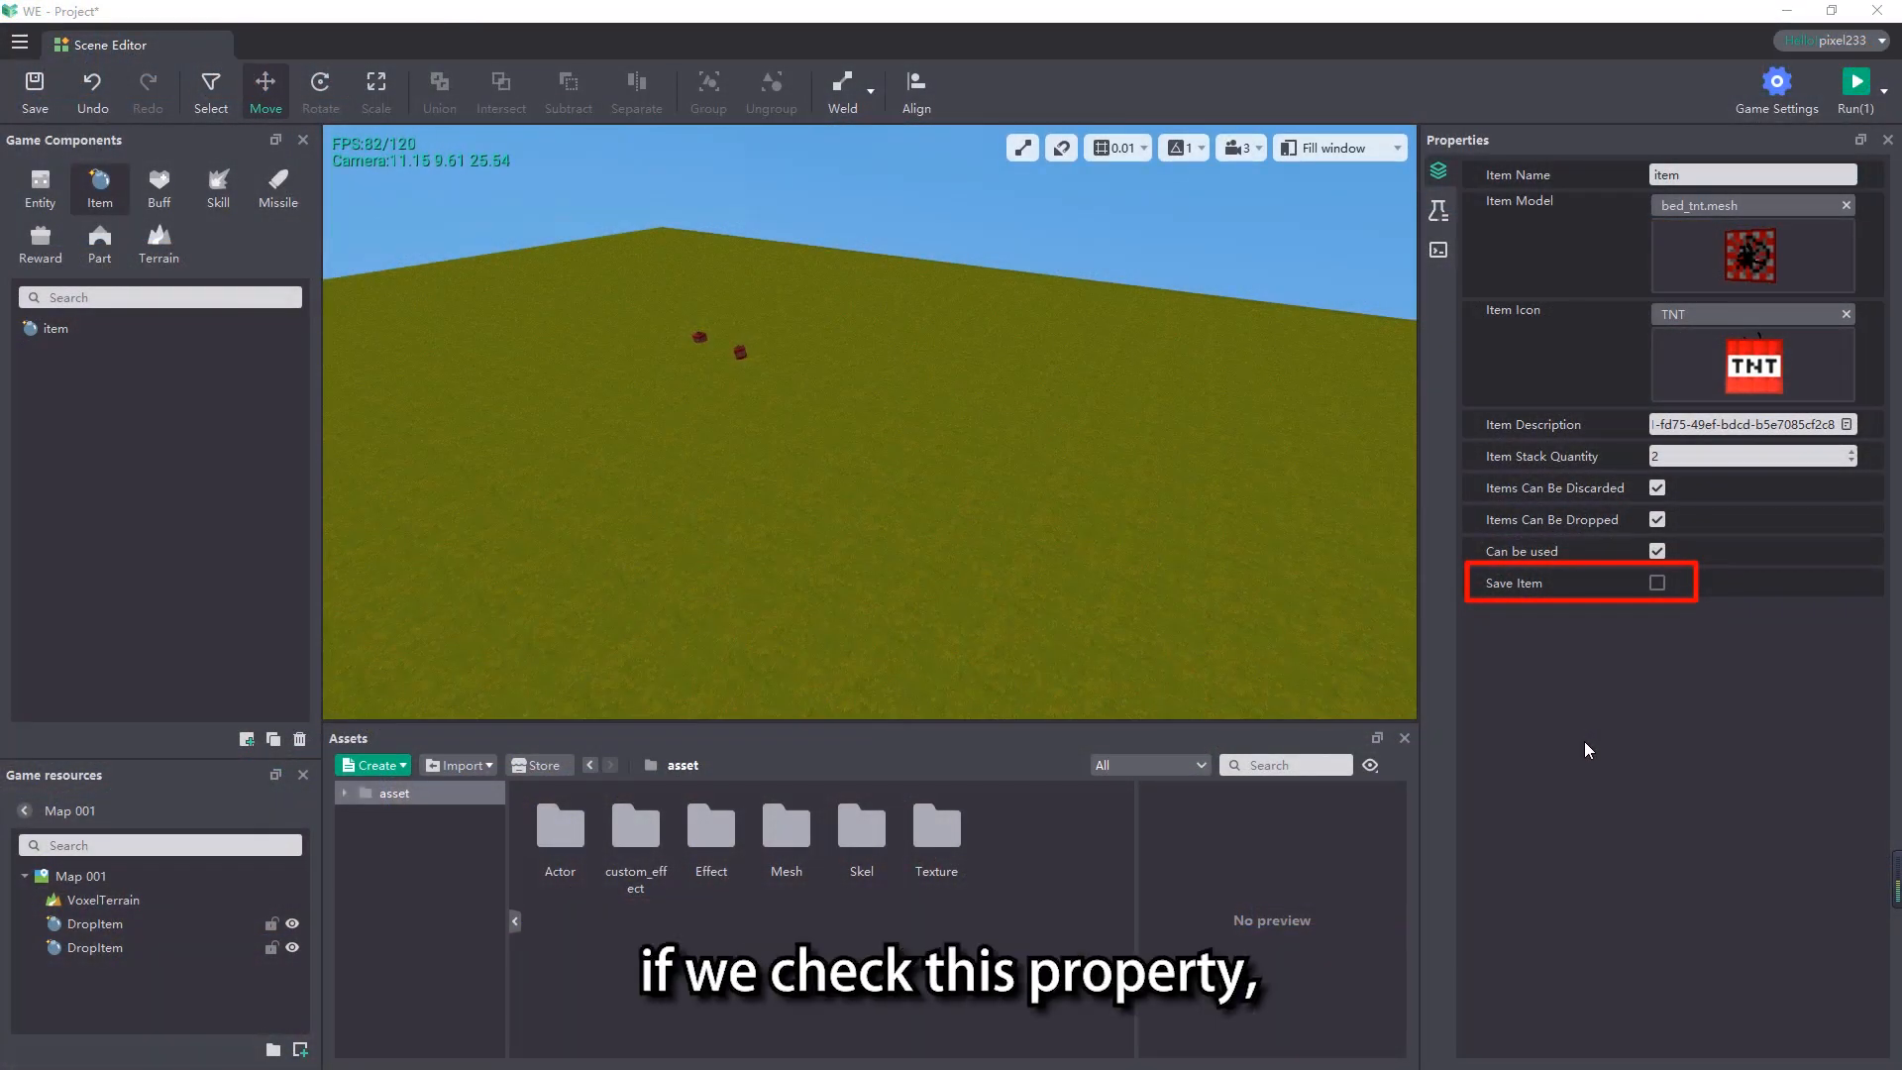
# Enable Save Item on the item template and Data Save in the basic game settings
pyautogui.click(1656, 582)
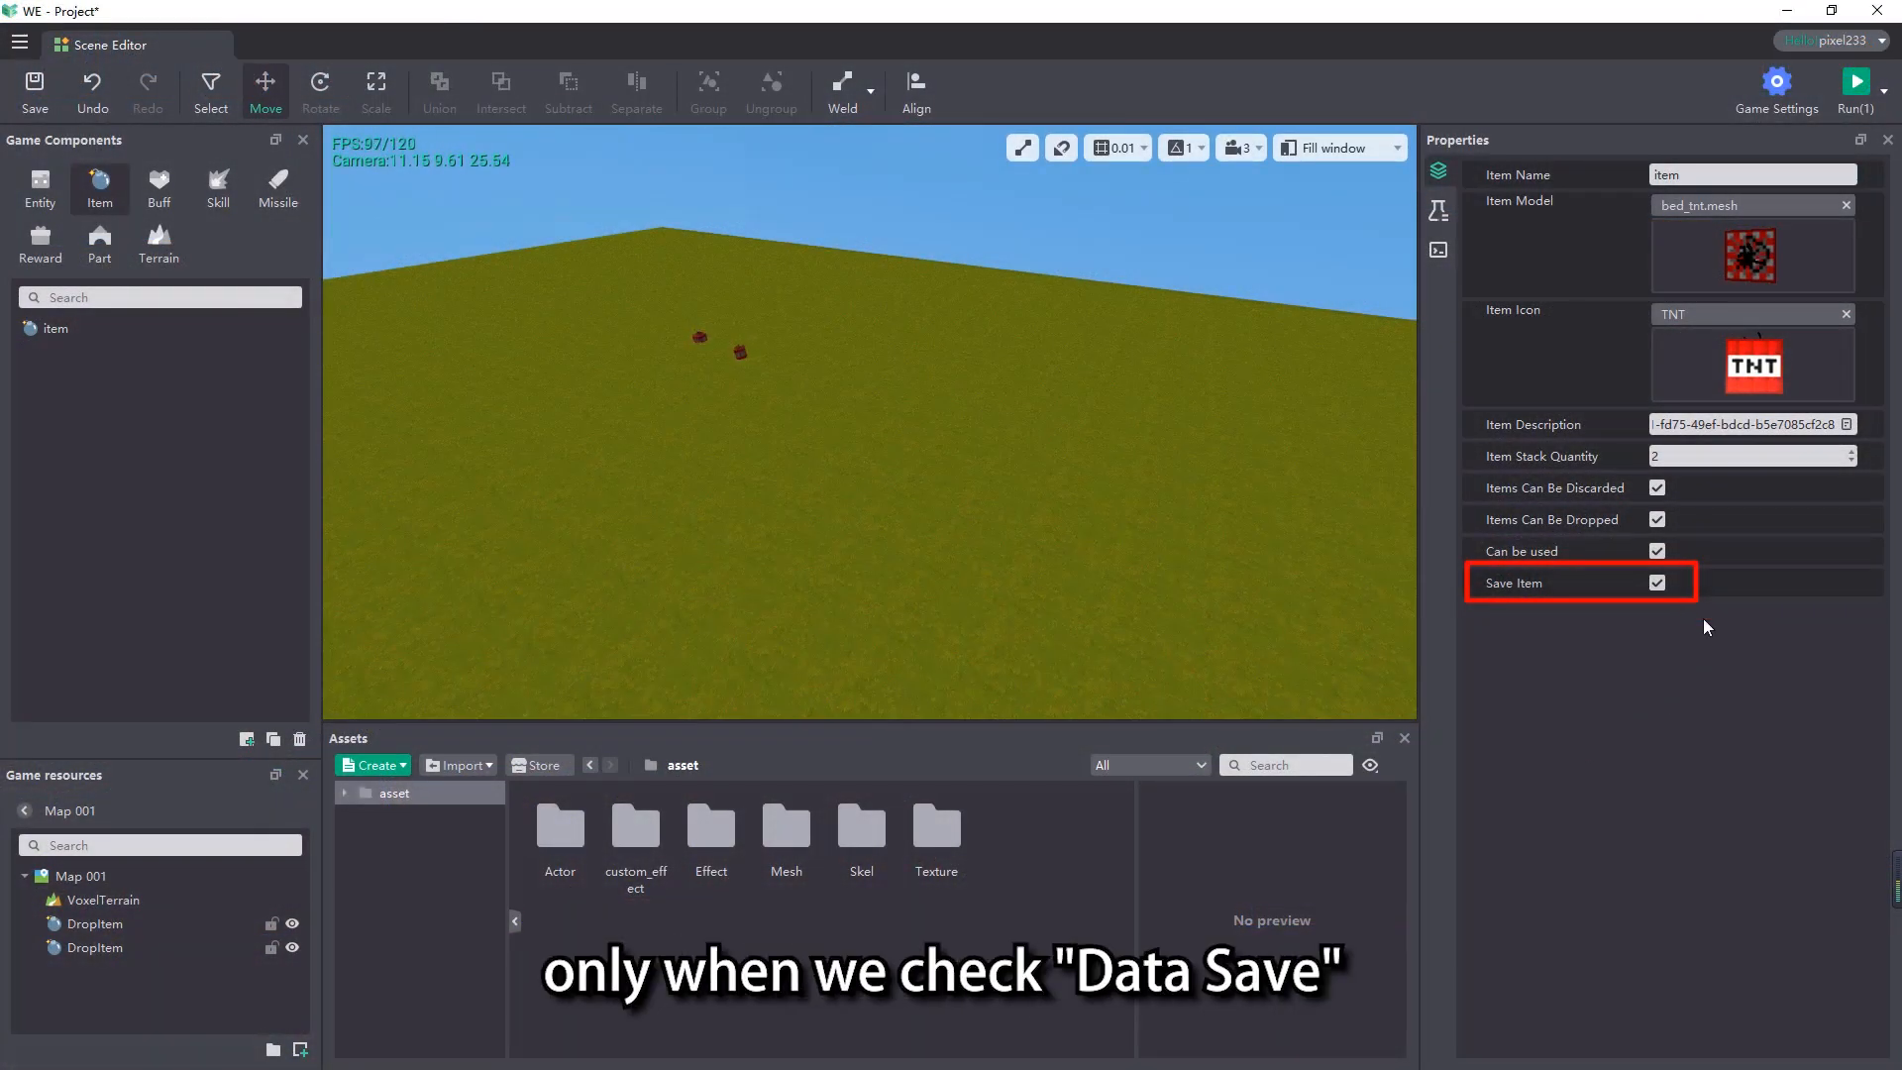
pyautogui.click(1775, 94)
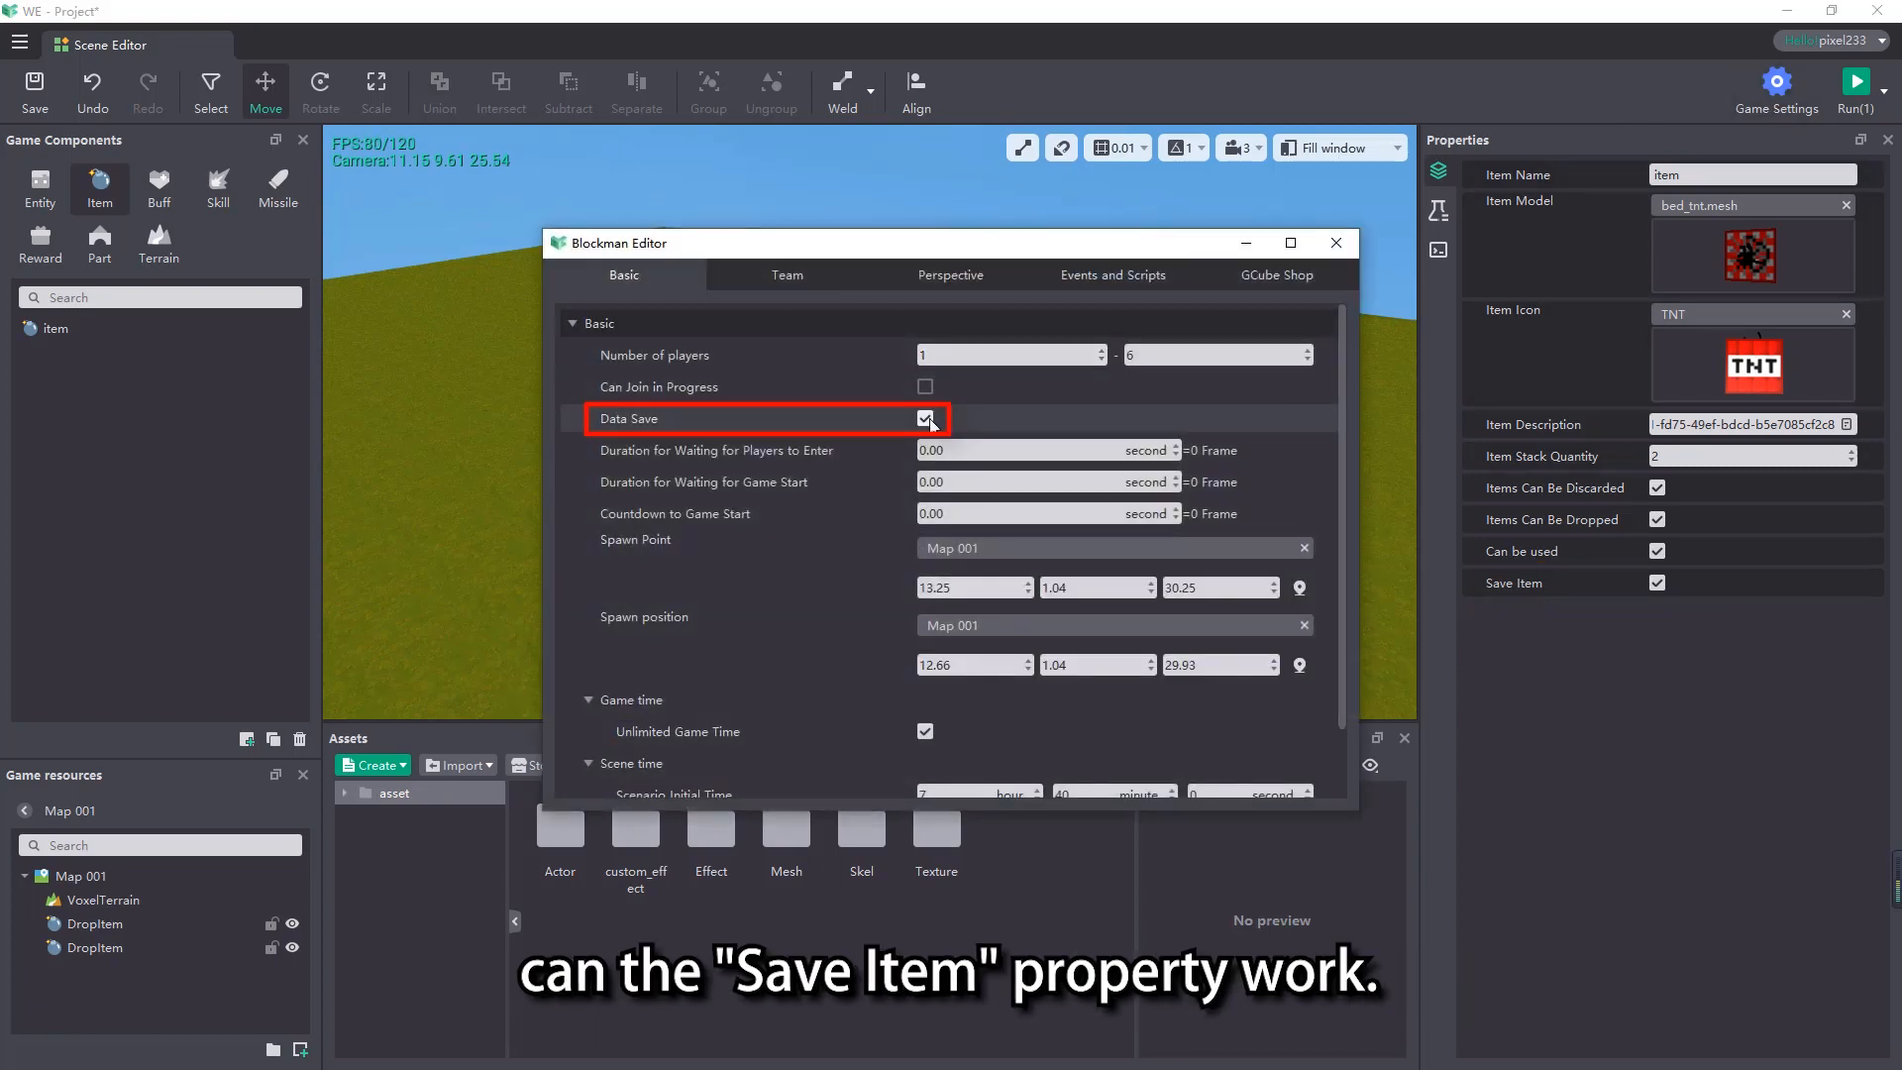
pyautogui.click(1334, 245)
# Save and run the game to test Save Item, switch to third-person view and collect the two TNT items
pyautogui.click(1855, 84)
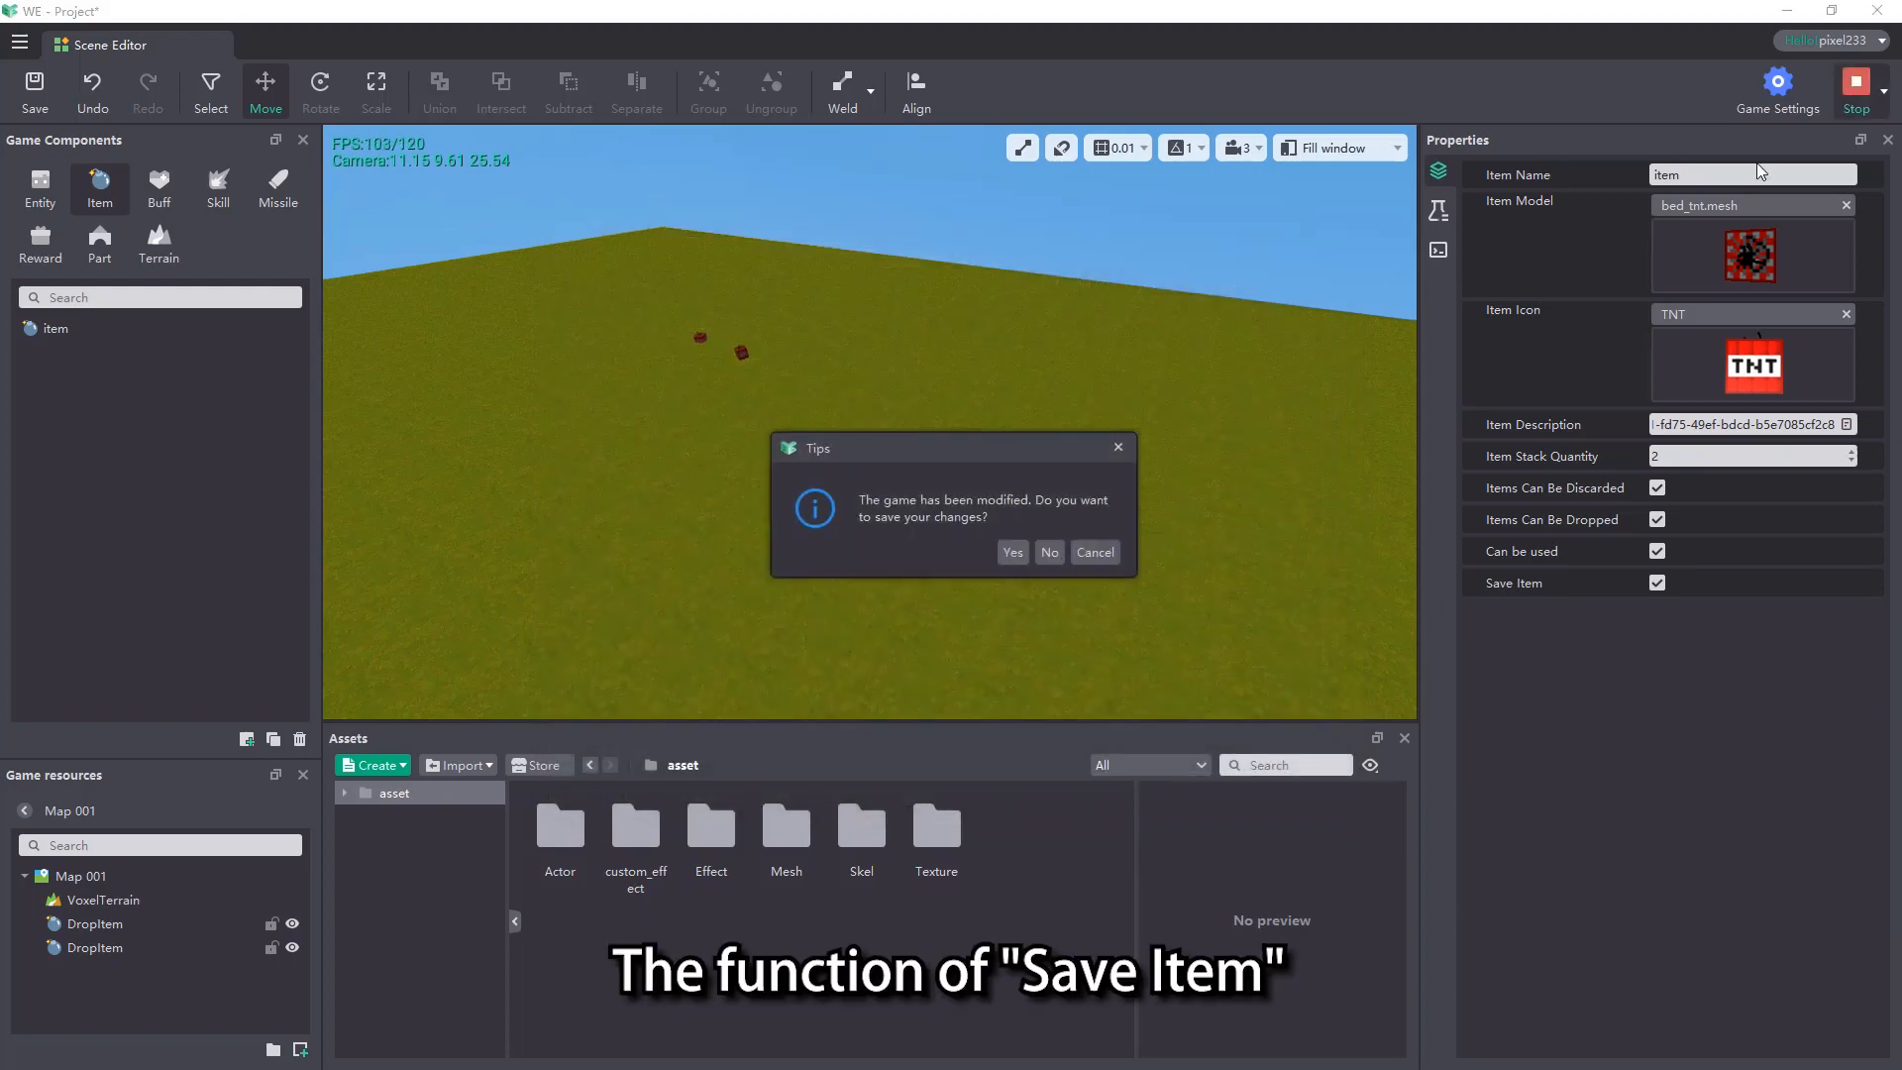
pyautogui.click(1002, 557)
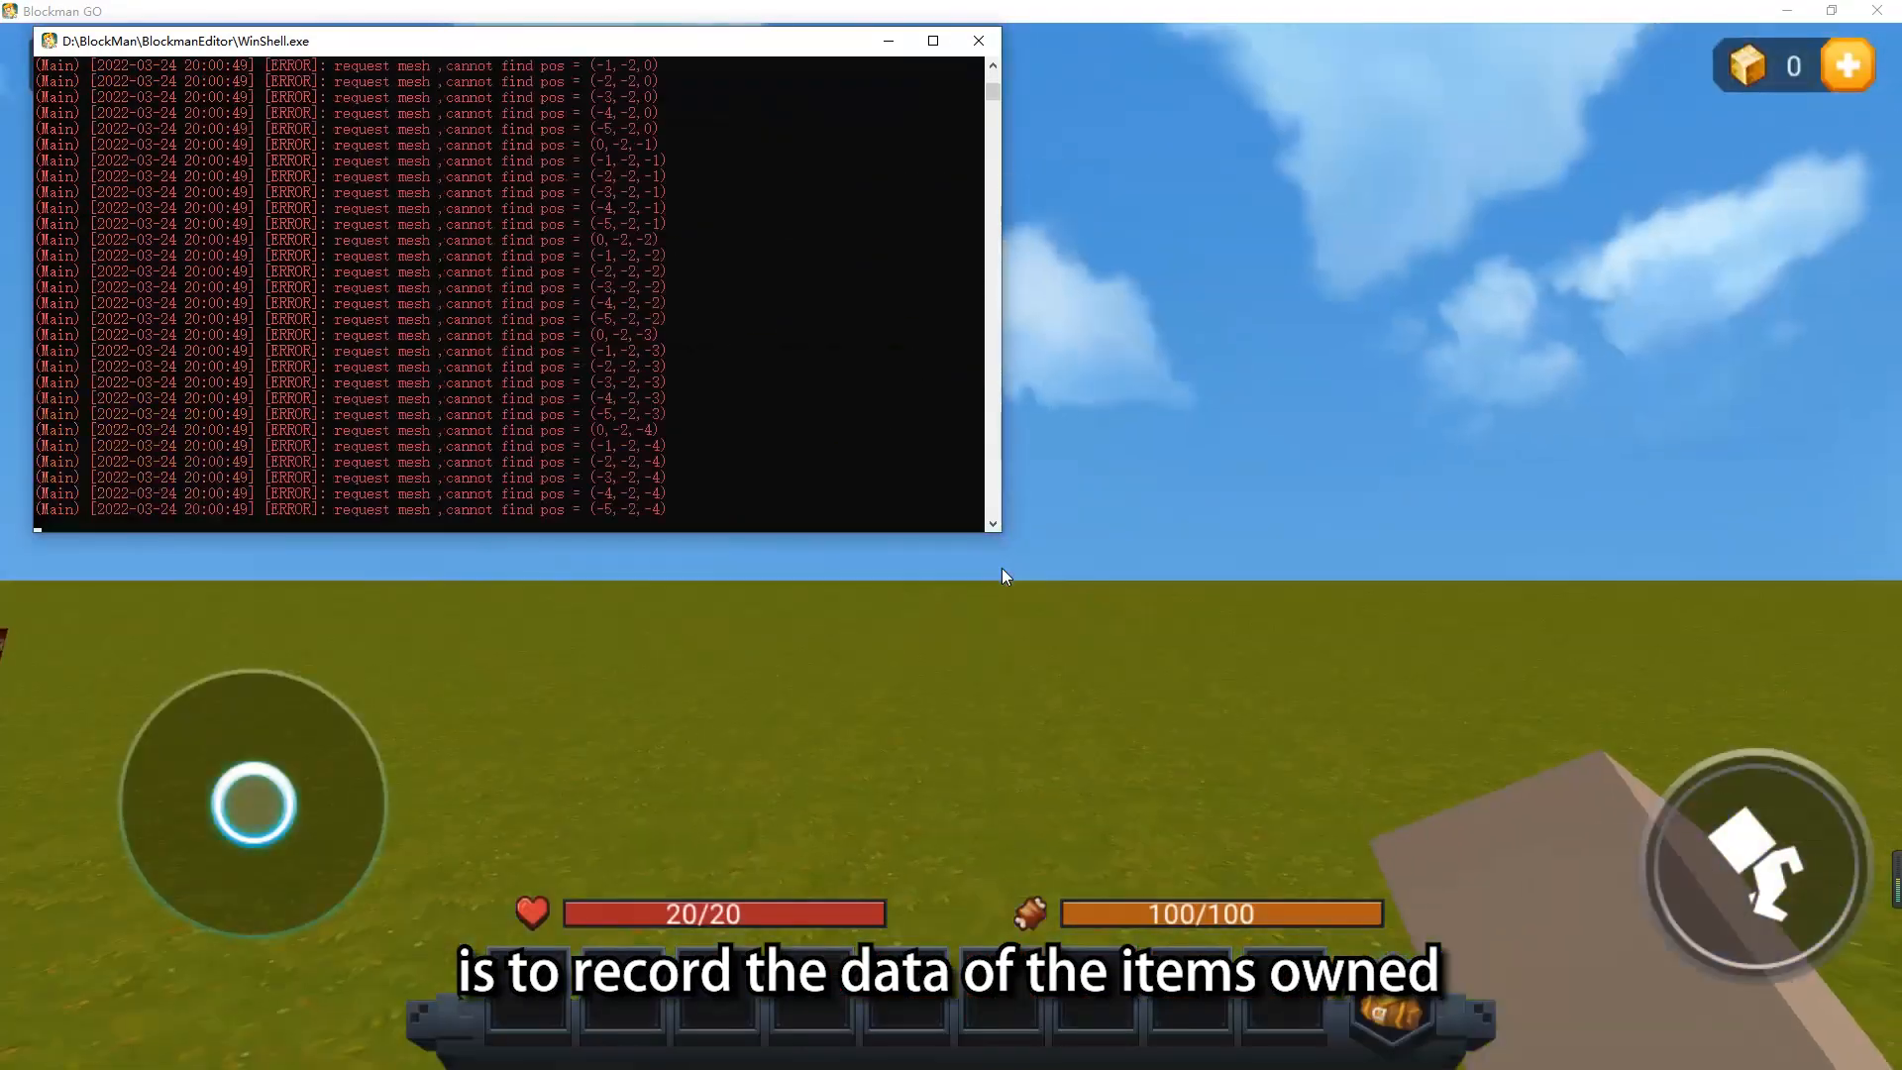
pyautogui.click(887, 42)
pyautogui.moveTo(1169, 416); pyautogui.dragTo(977, 456)
pyautogui.click(248, 79)
pyautogui.press('w')
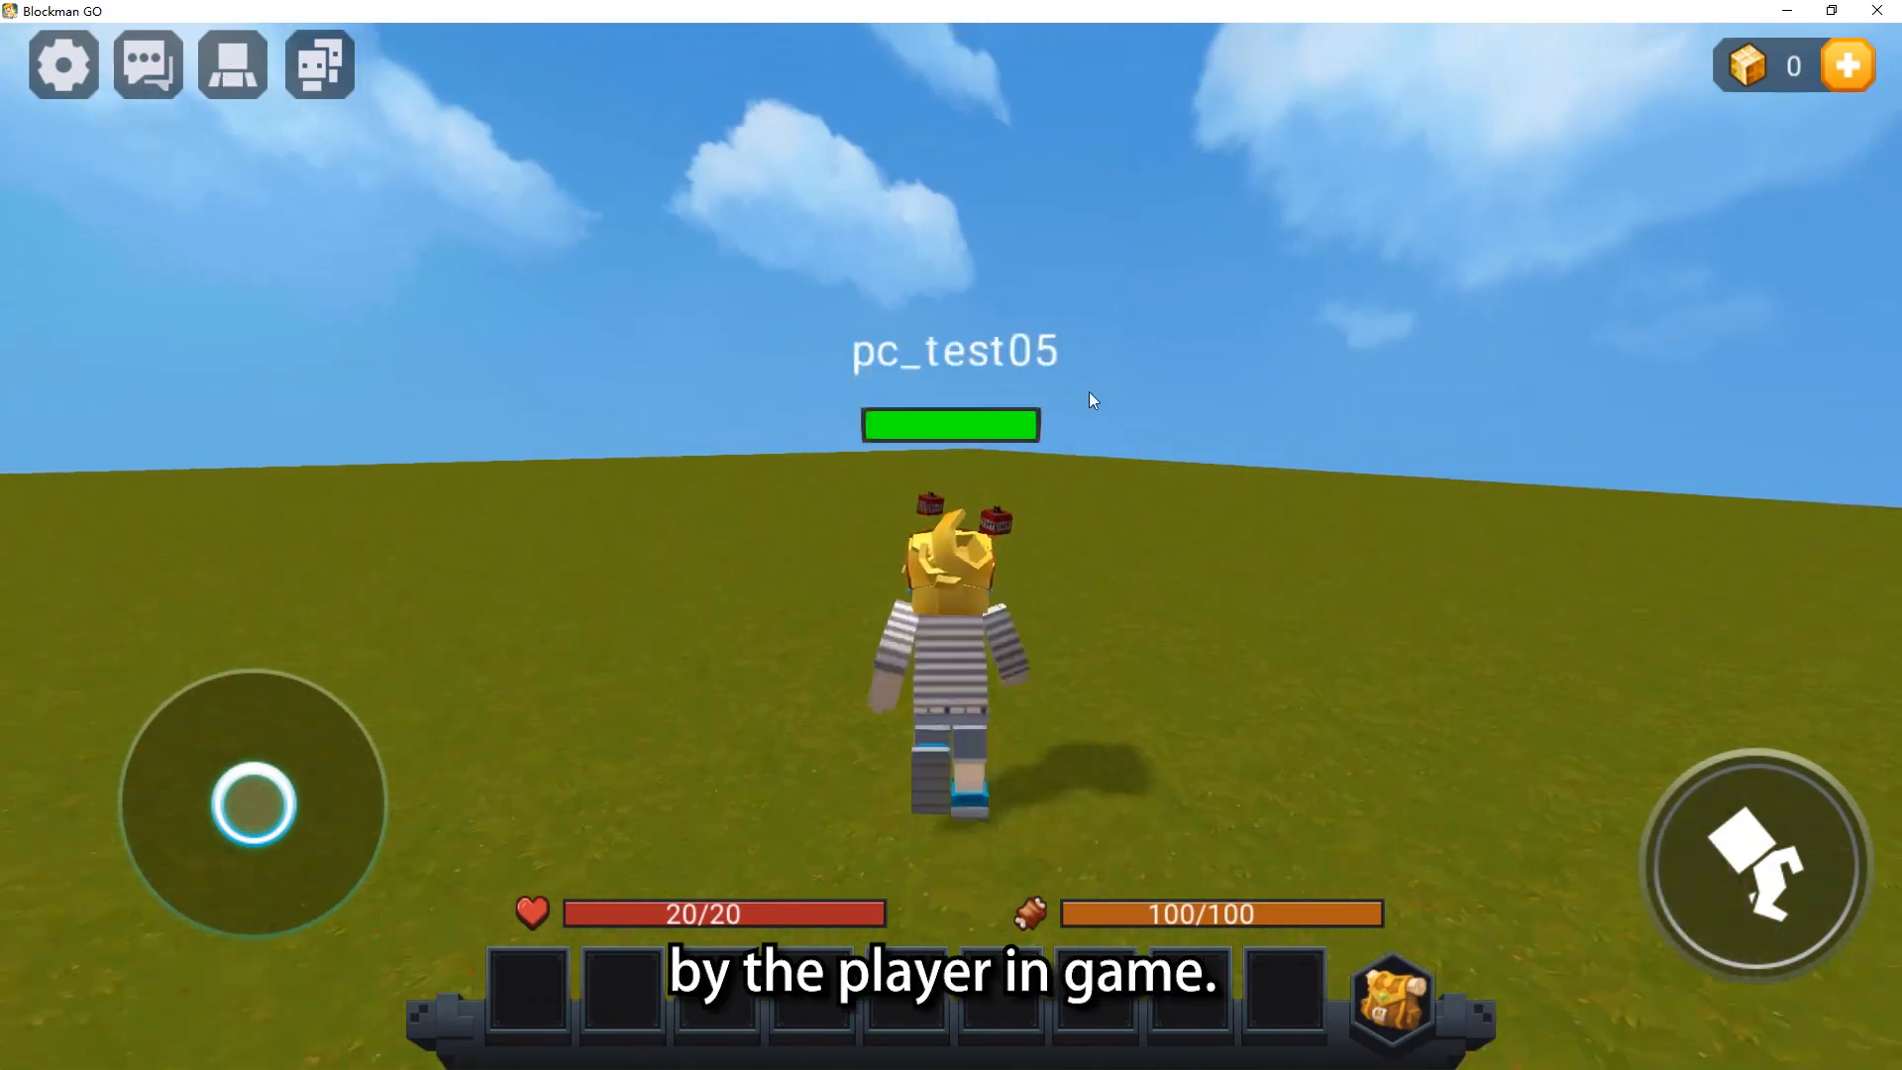
pyautogui.moveTo(1090, 390); pyautogui.dragTo(858, 485)
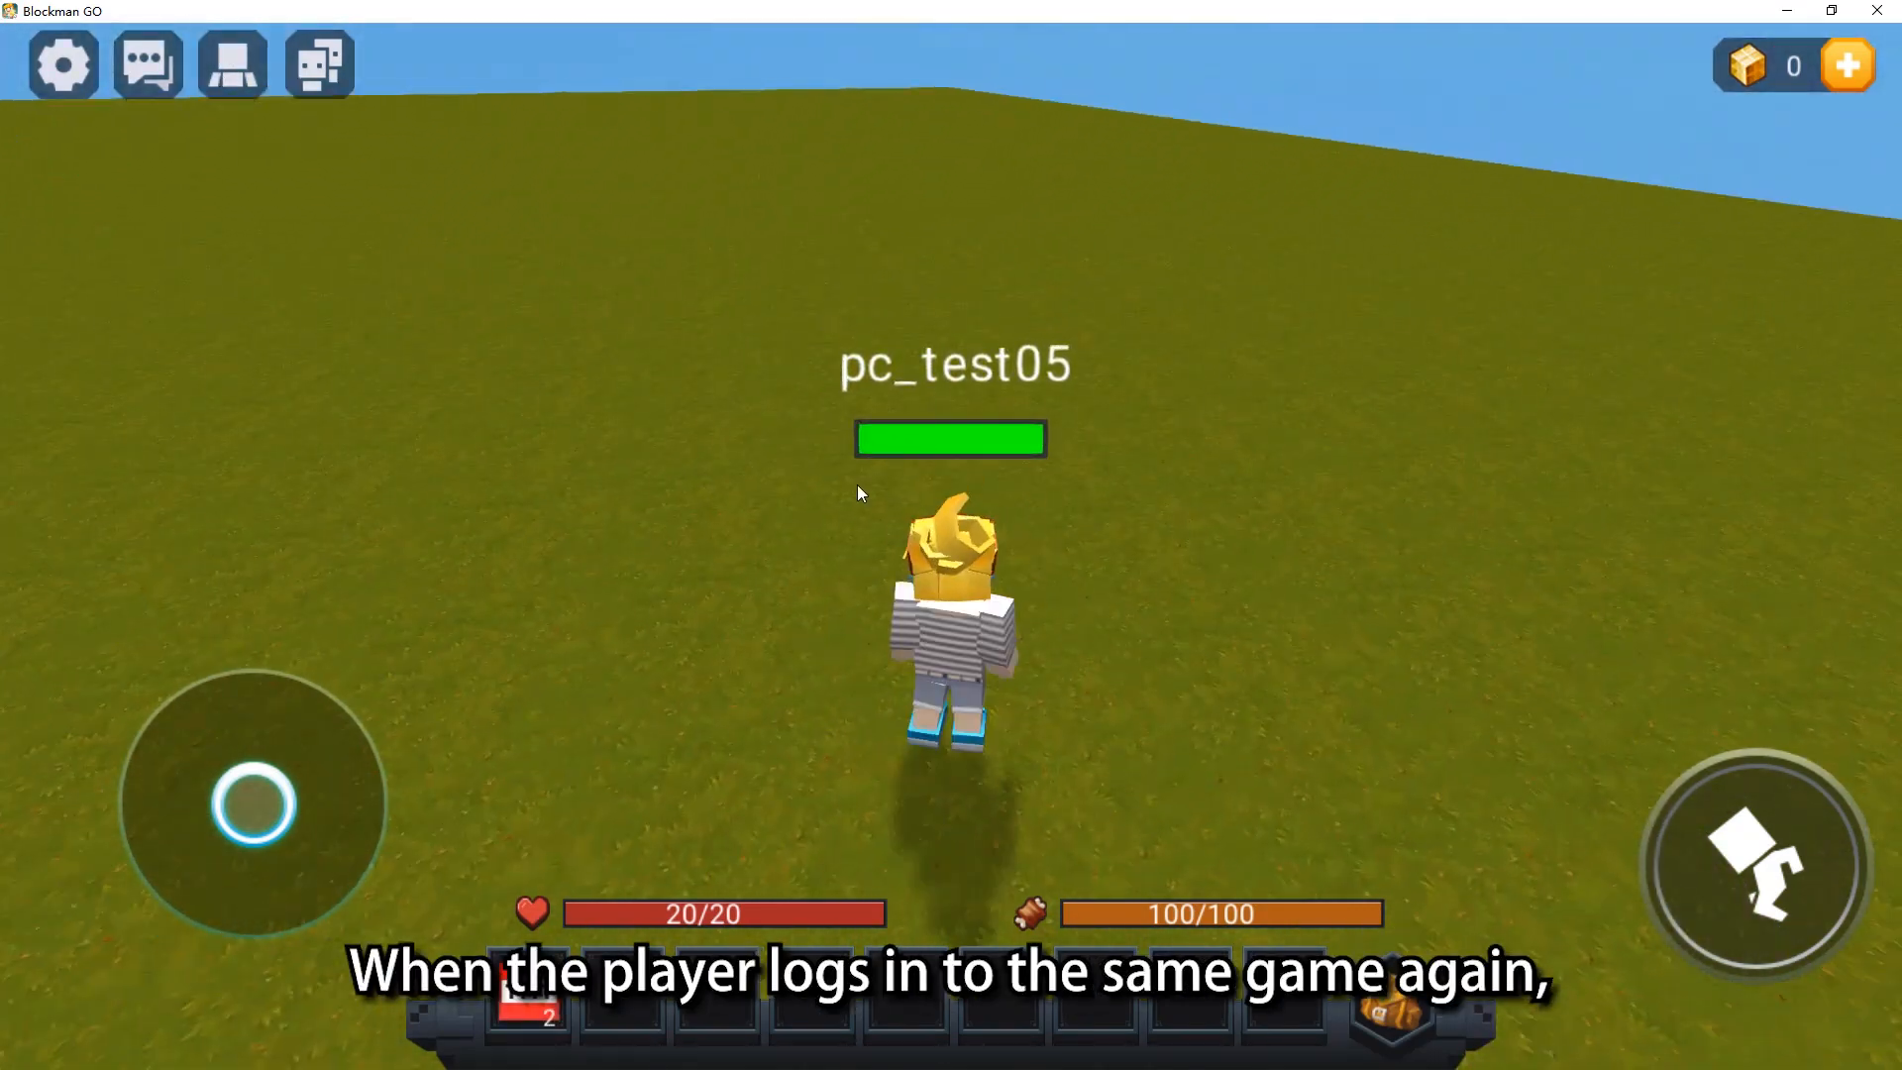
# Close the game and run it again to check whether the saved TNT items are still in the backpack
pyautogui.click(1876, 11)
pyautogui.click(1856, 85)
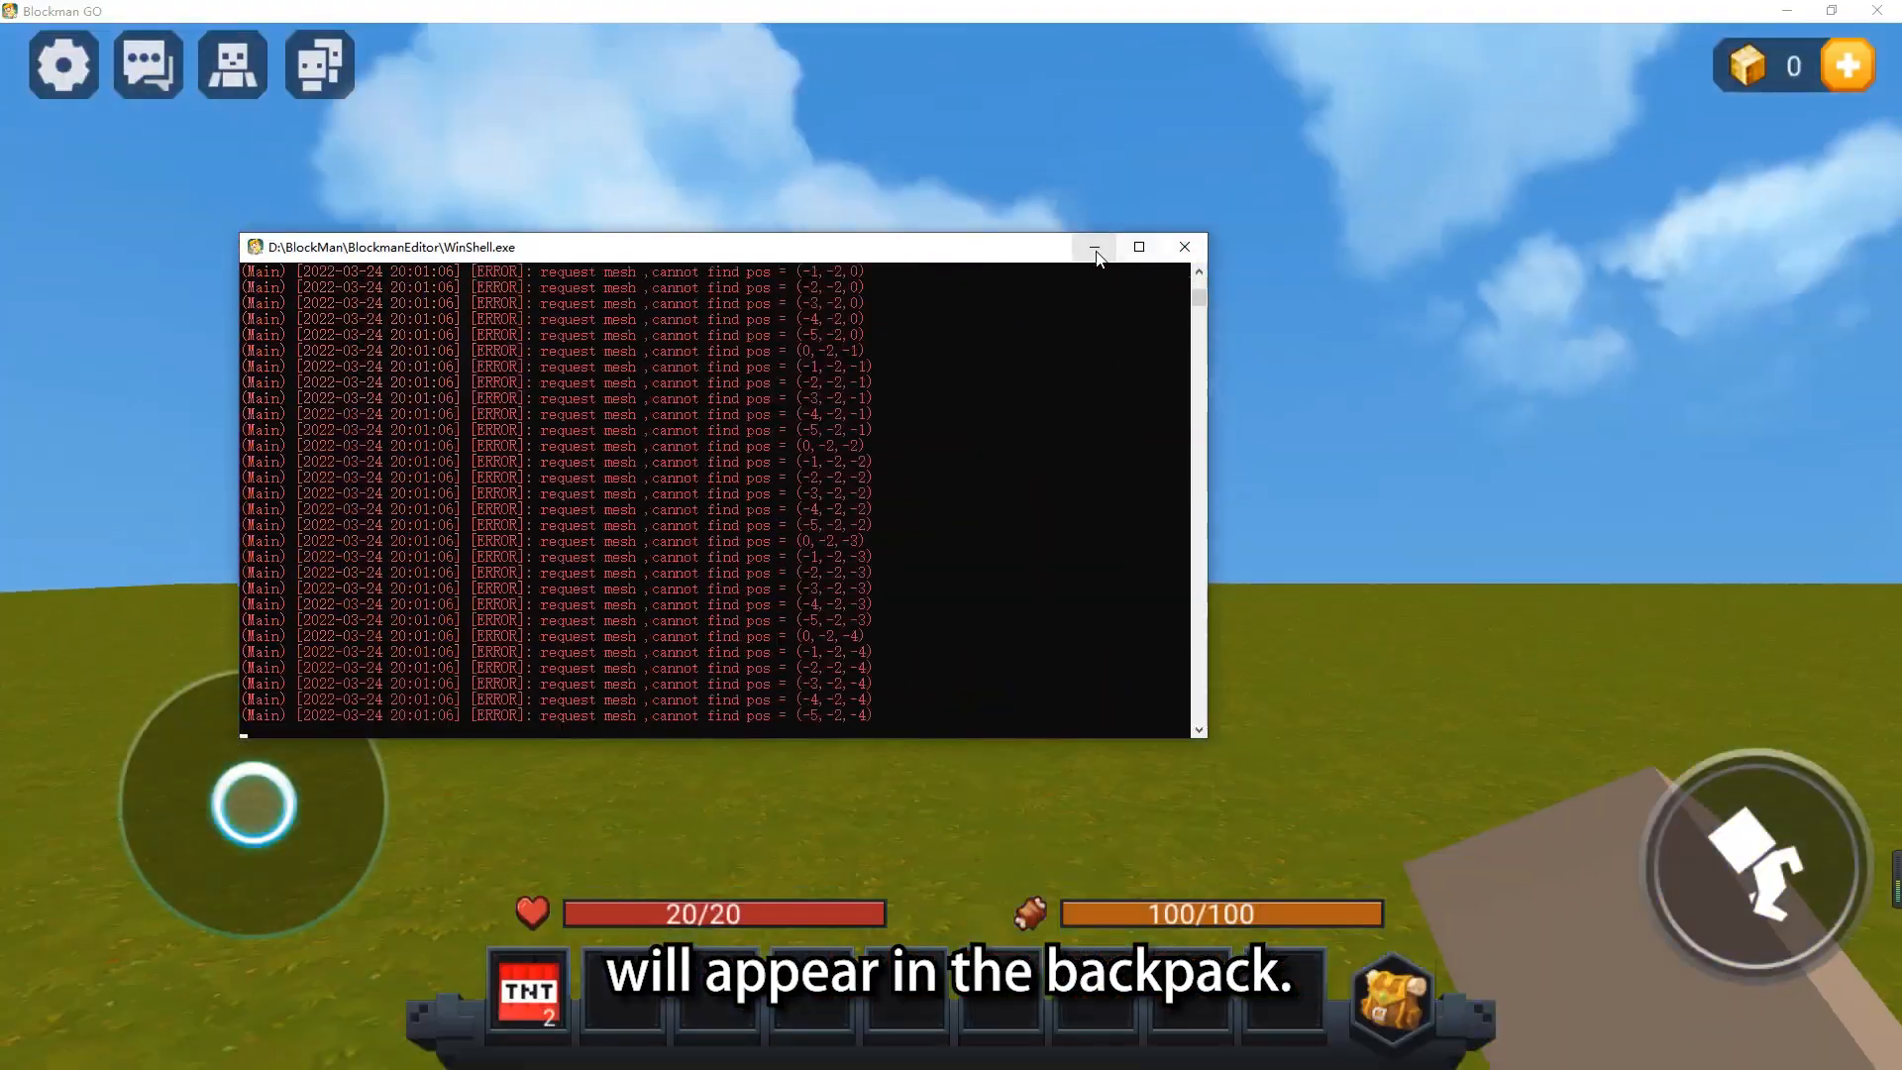
pyautogui.click(1095, 248)
pyautogui.moveTo(1093, 251); pyautogui.dragTo(952, 299)
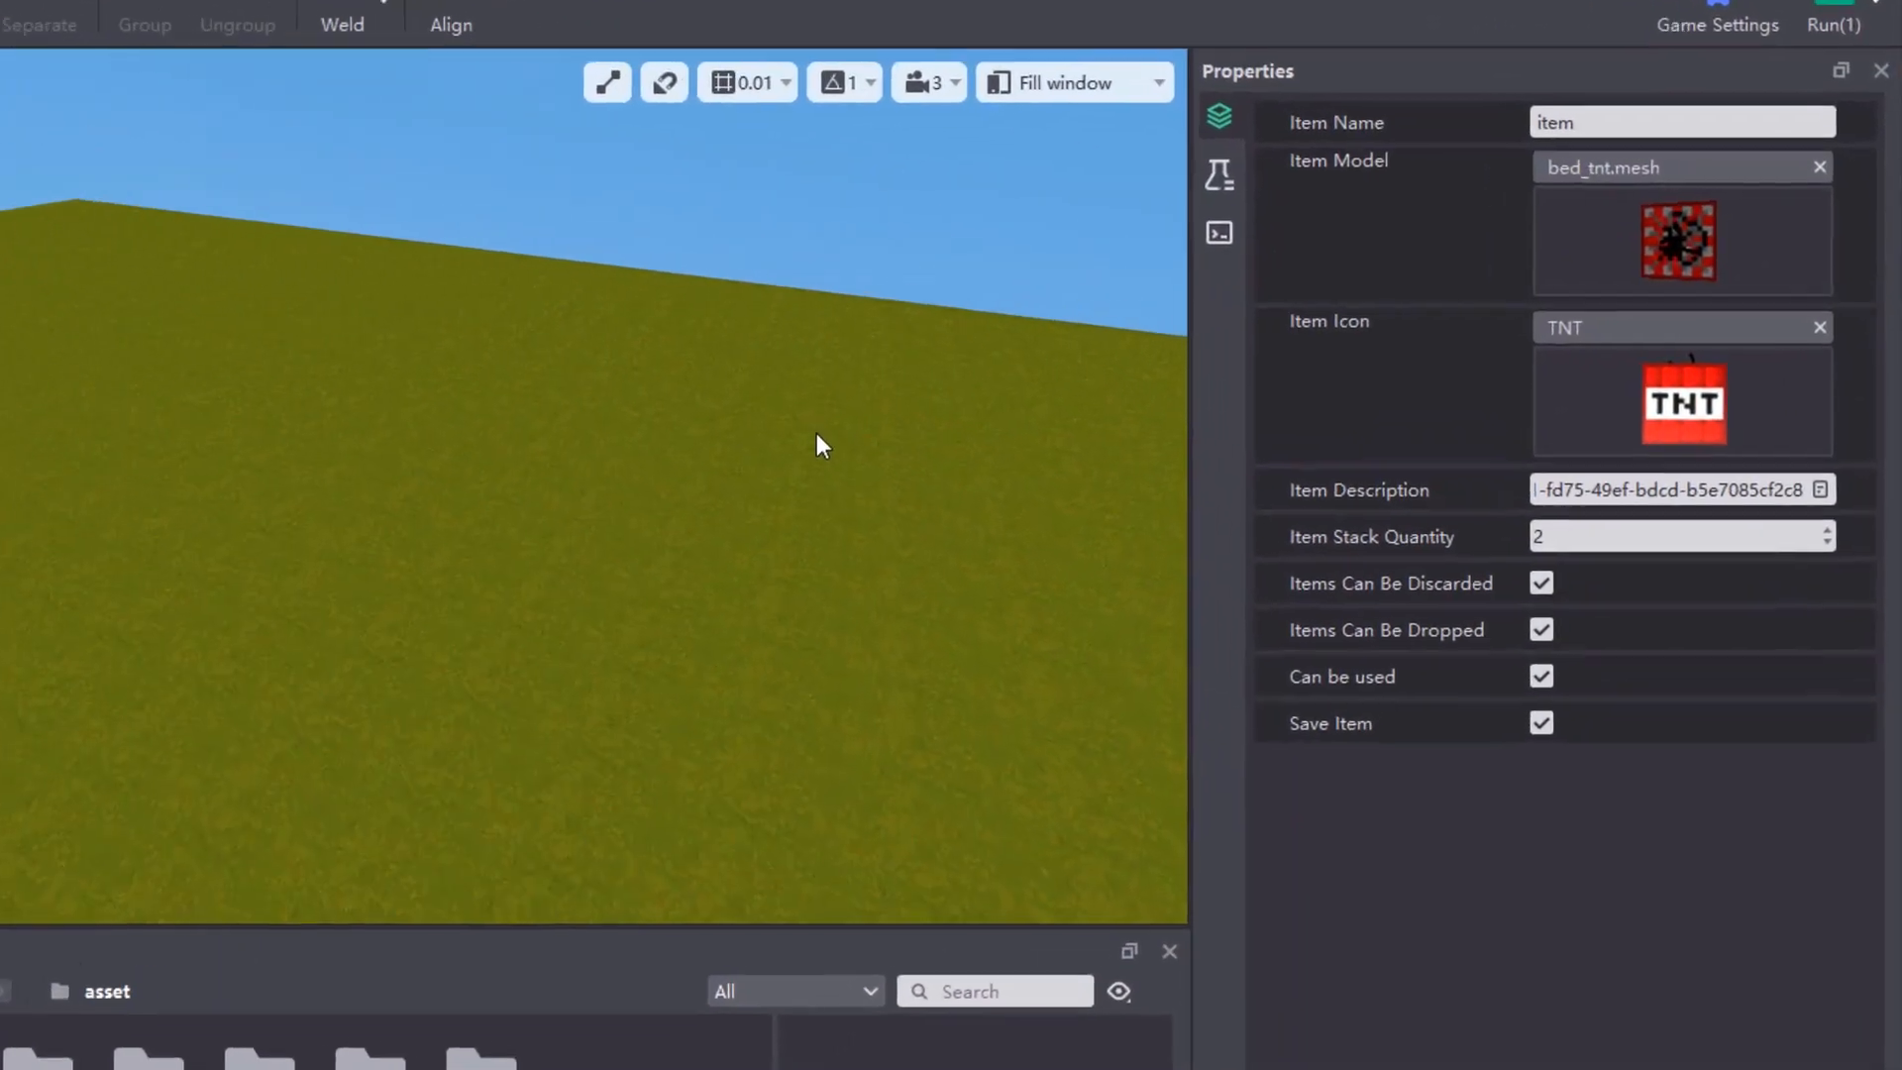
# Set the TNT item's type to Gear and bring up its Gear Slot choices
pyautogui.click(1205, 173)
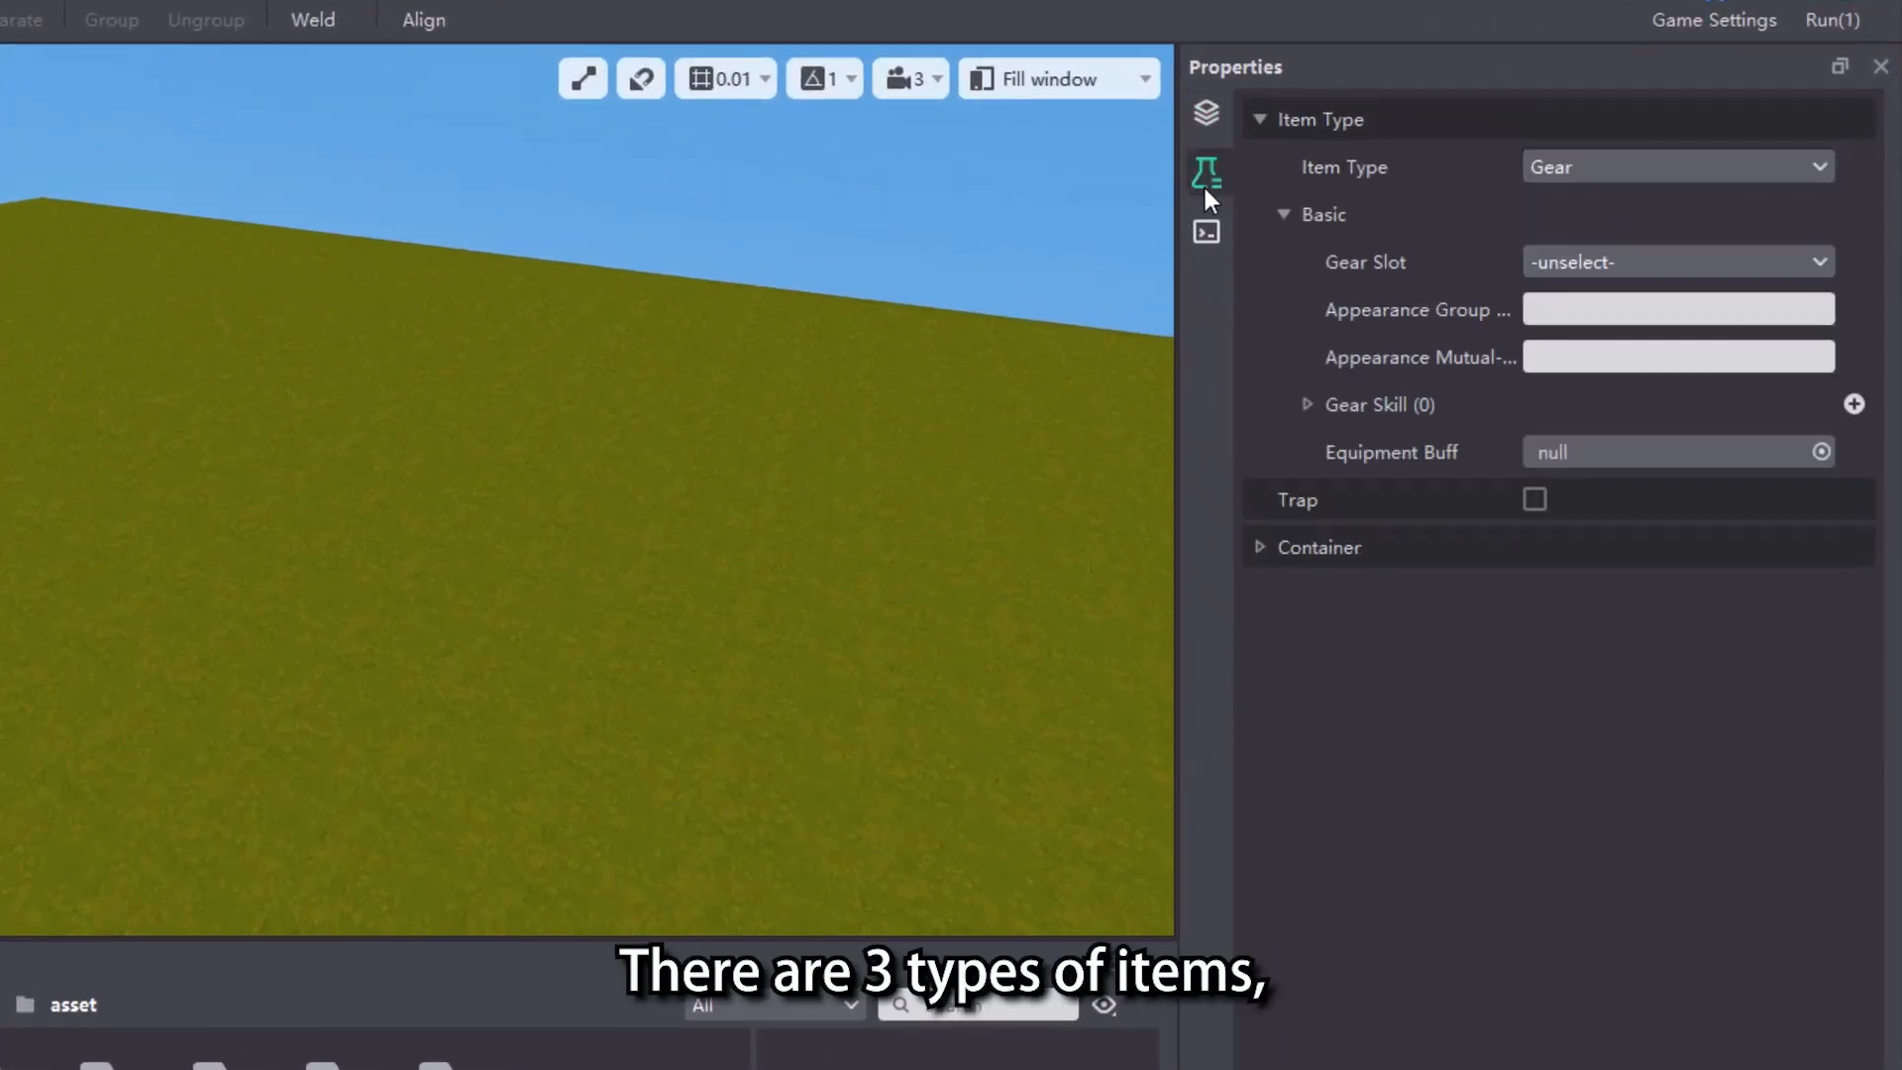
pyautogui.click(1820, 166)
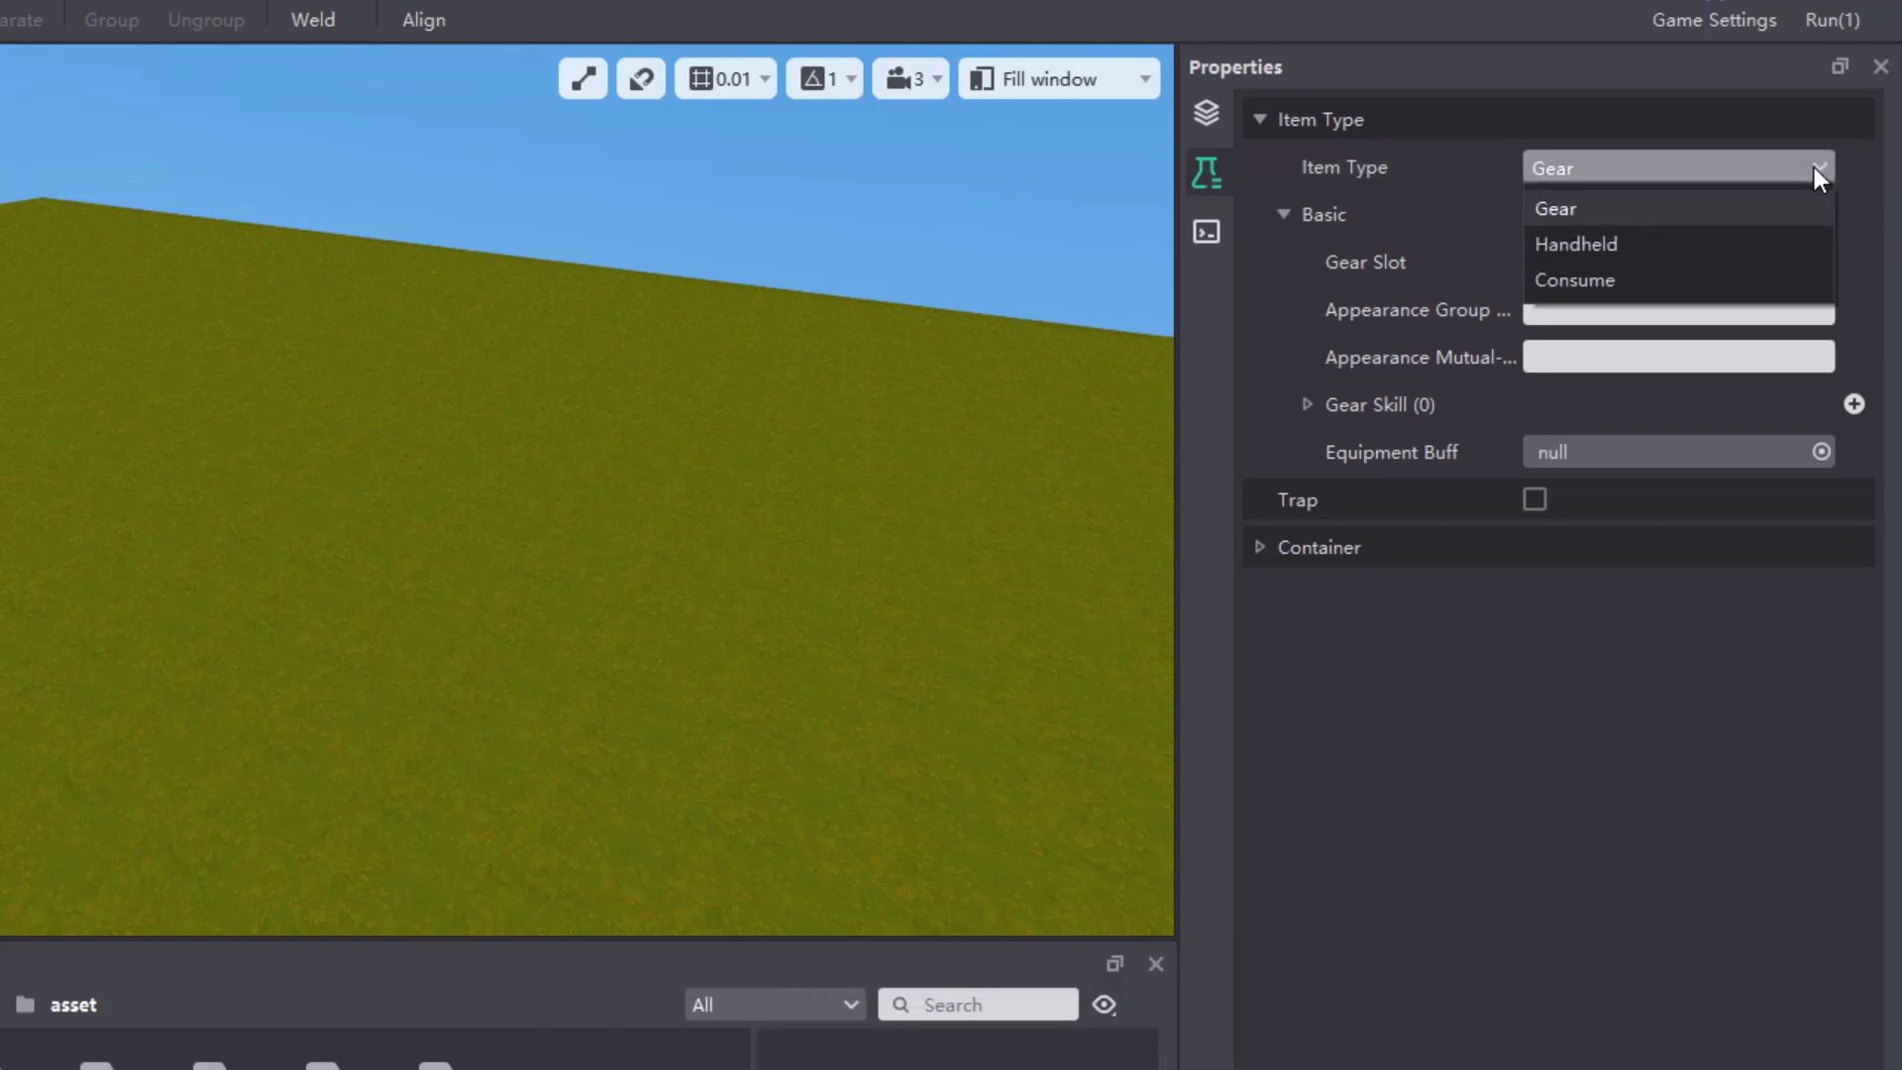
pyautogui.click(1772, 206)
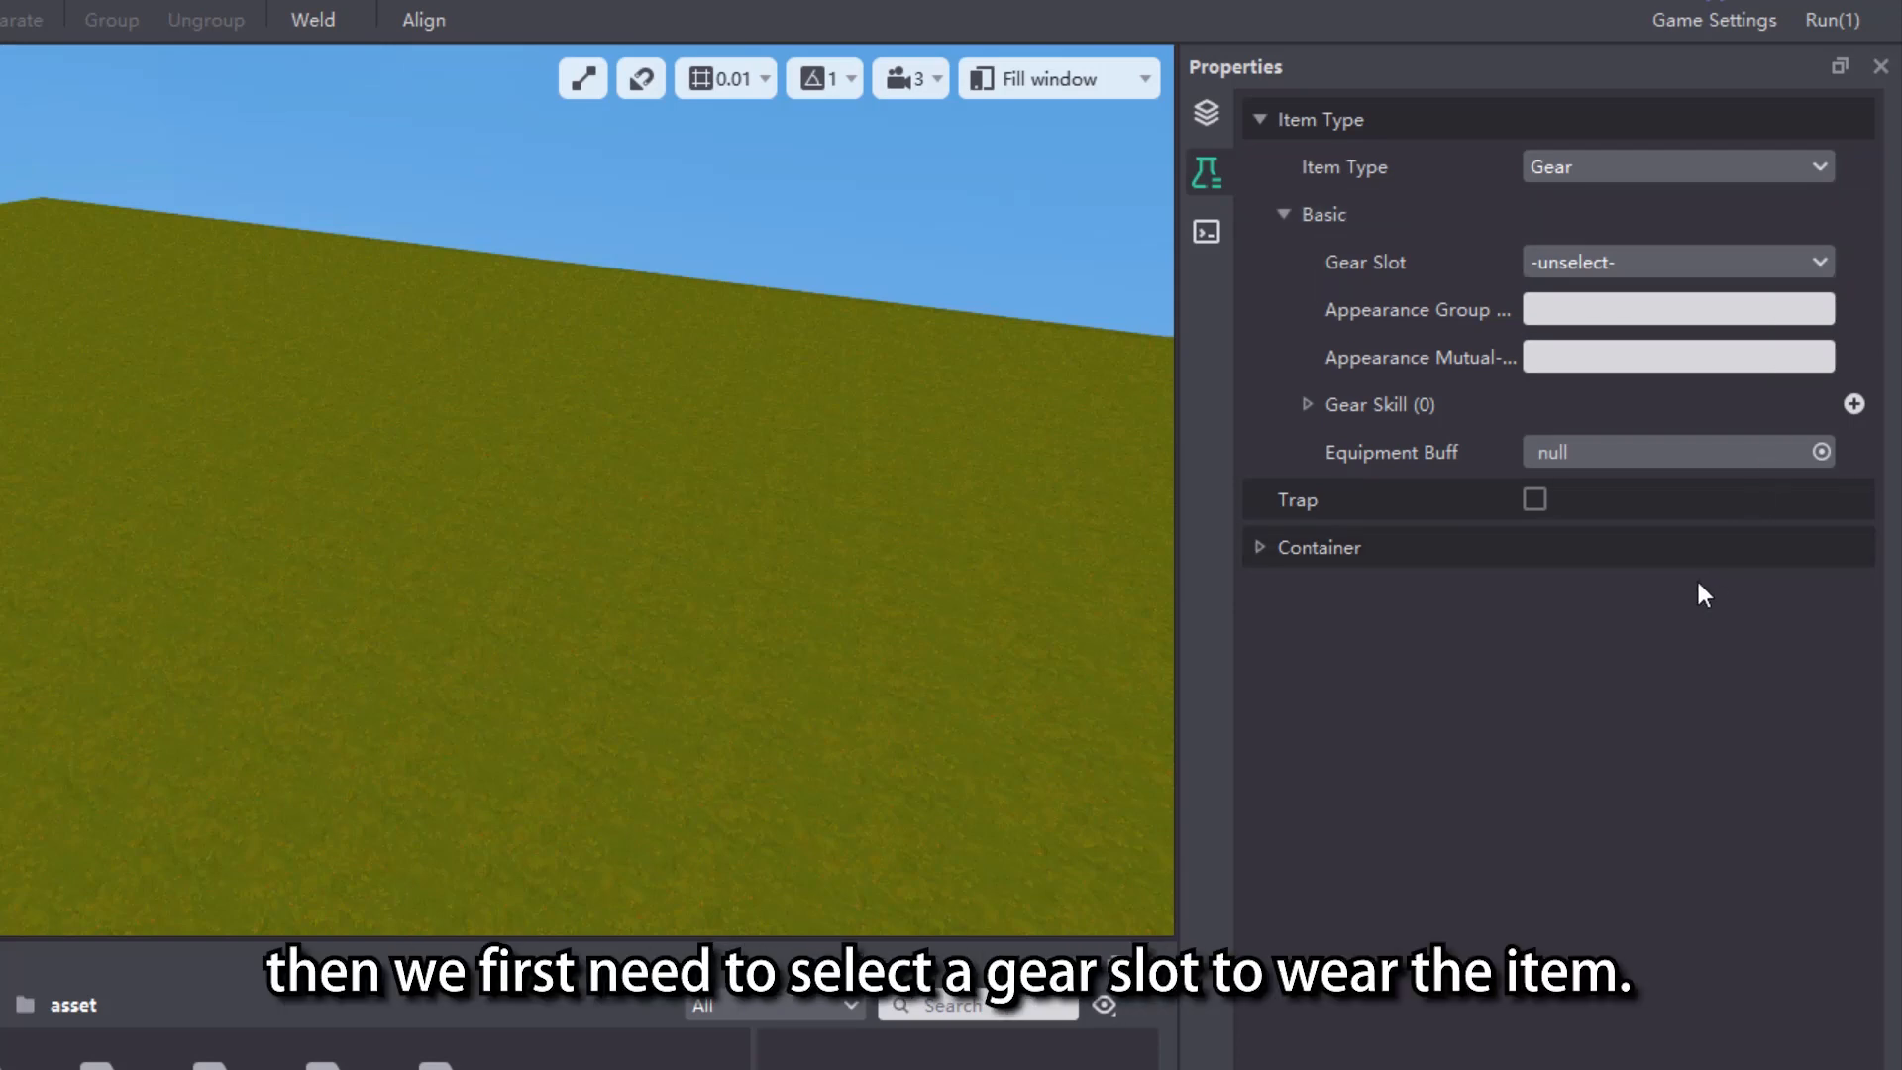
pyautogui.click(1817, 259)
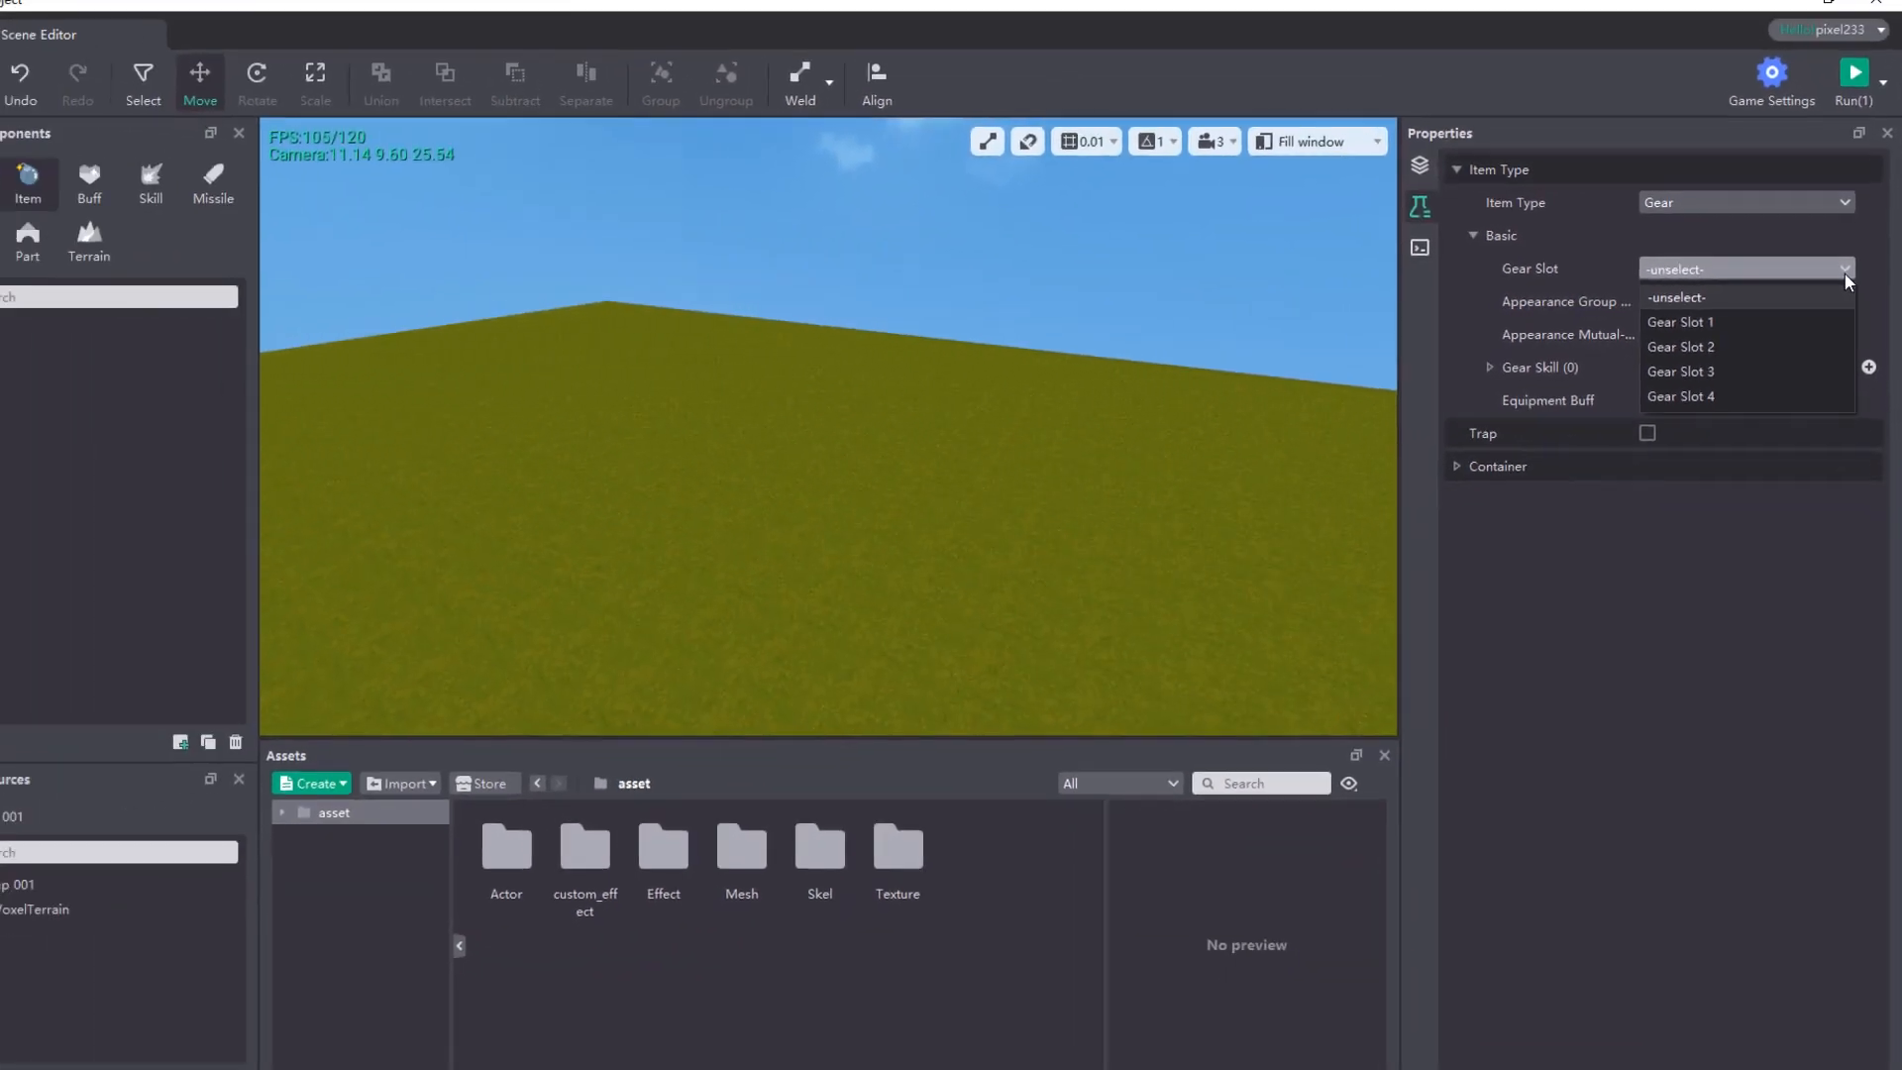
pyautogui.click(1832, 369)
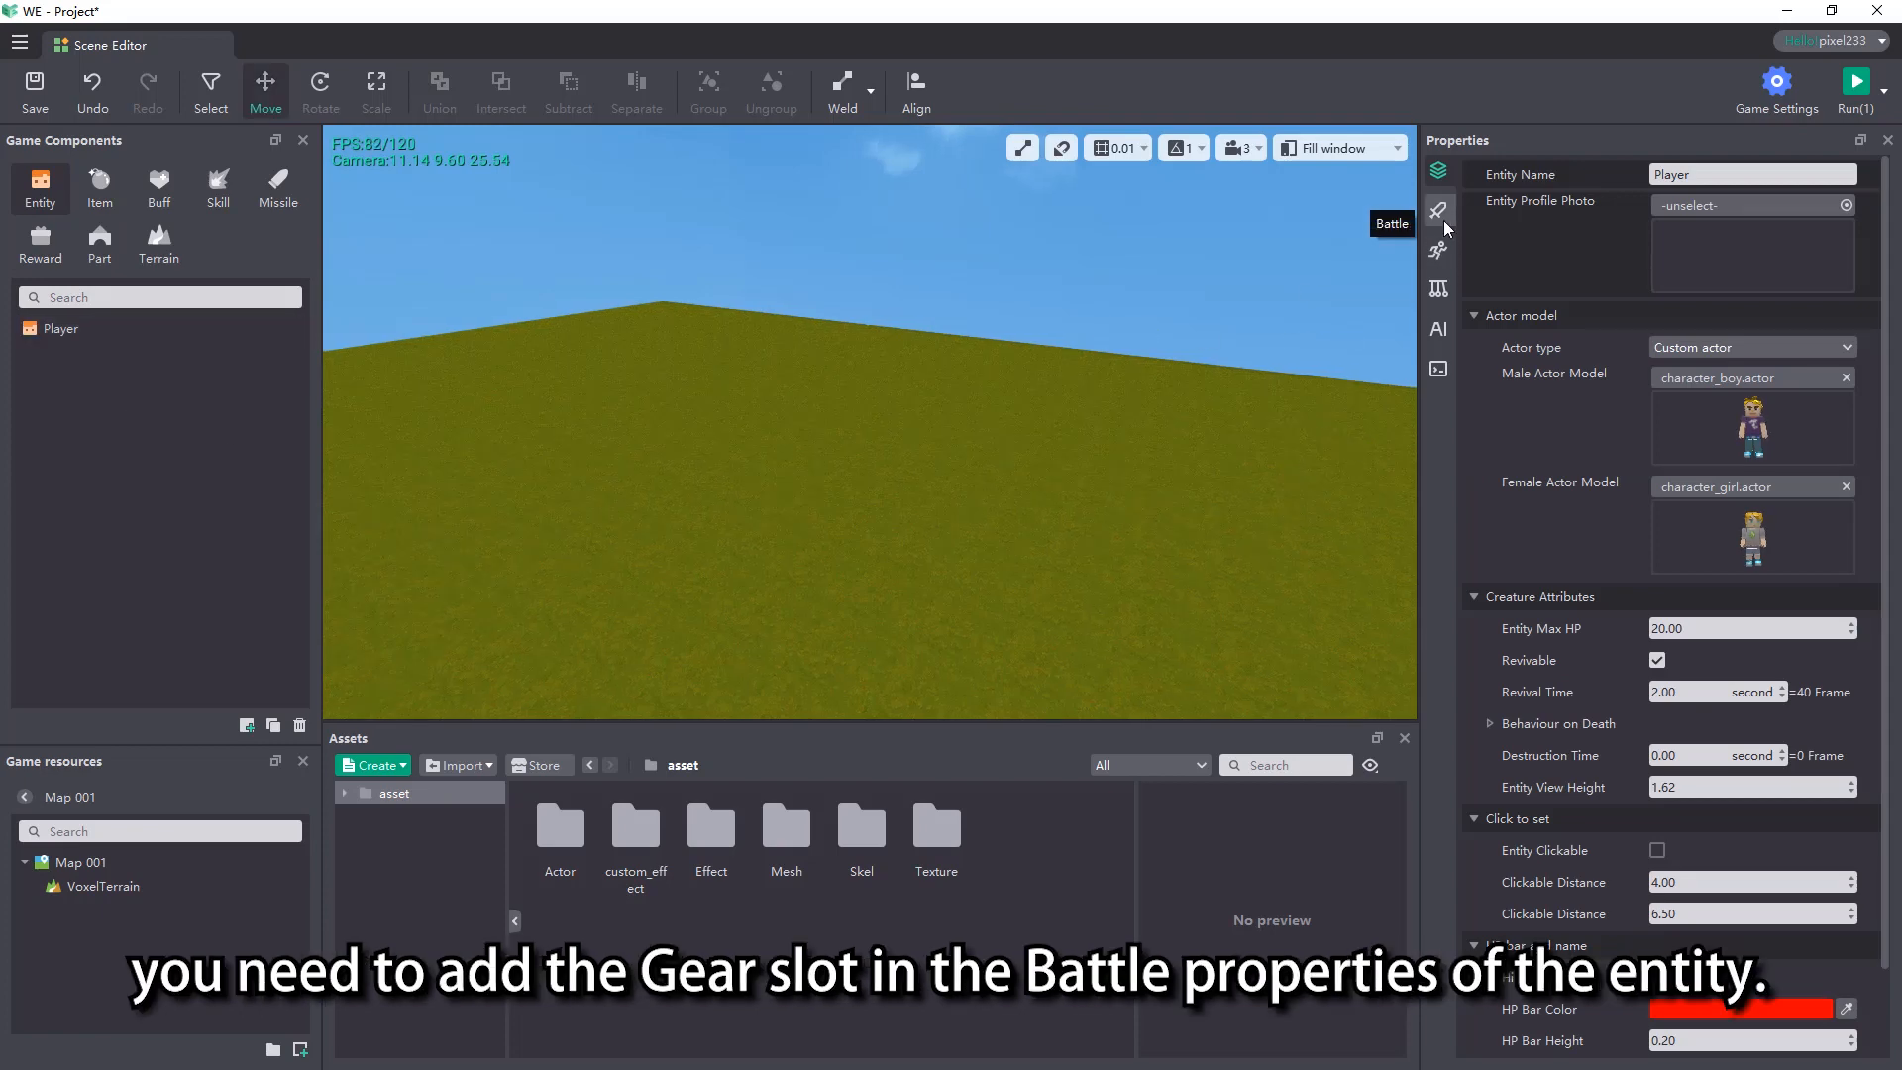
# Add three entity gear slots in the Player entity's Battle properties and assign gear slots to the entries
pyautogui.click(1438, 210)
pyautogui.click(1870, 428)
pyautogui.click(1773, 459)
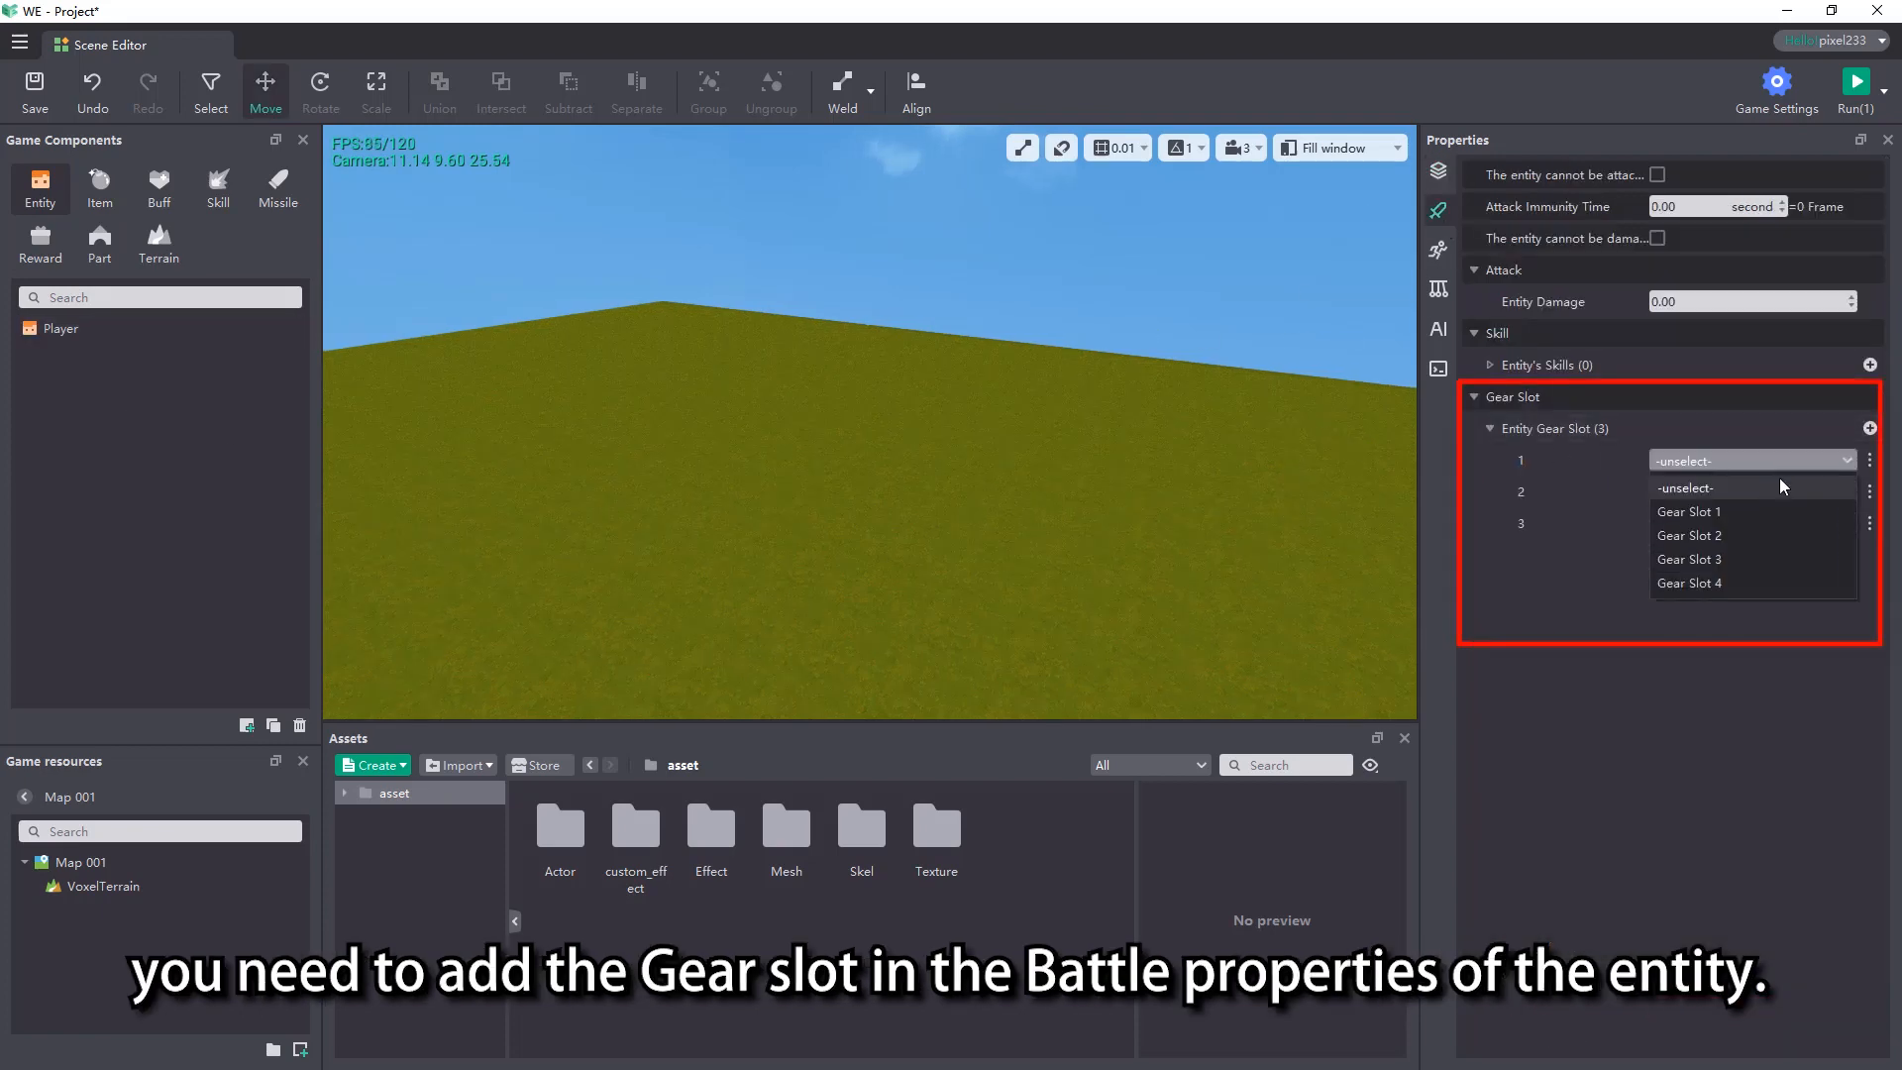
pyautogui.click(1761, 502)
pyautogui.click(1753, 491)
pyautogui.click(1753, 569)
pyautogui.click(1753, 524)
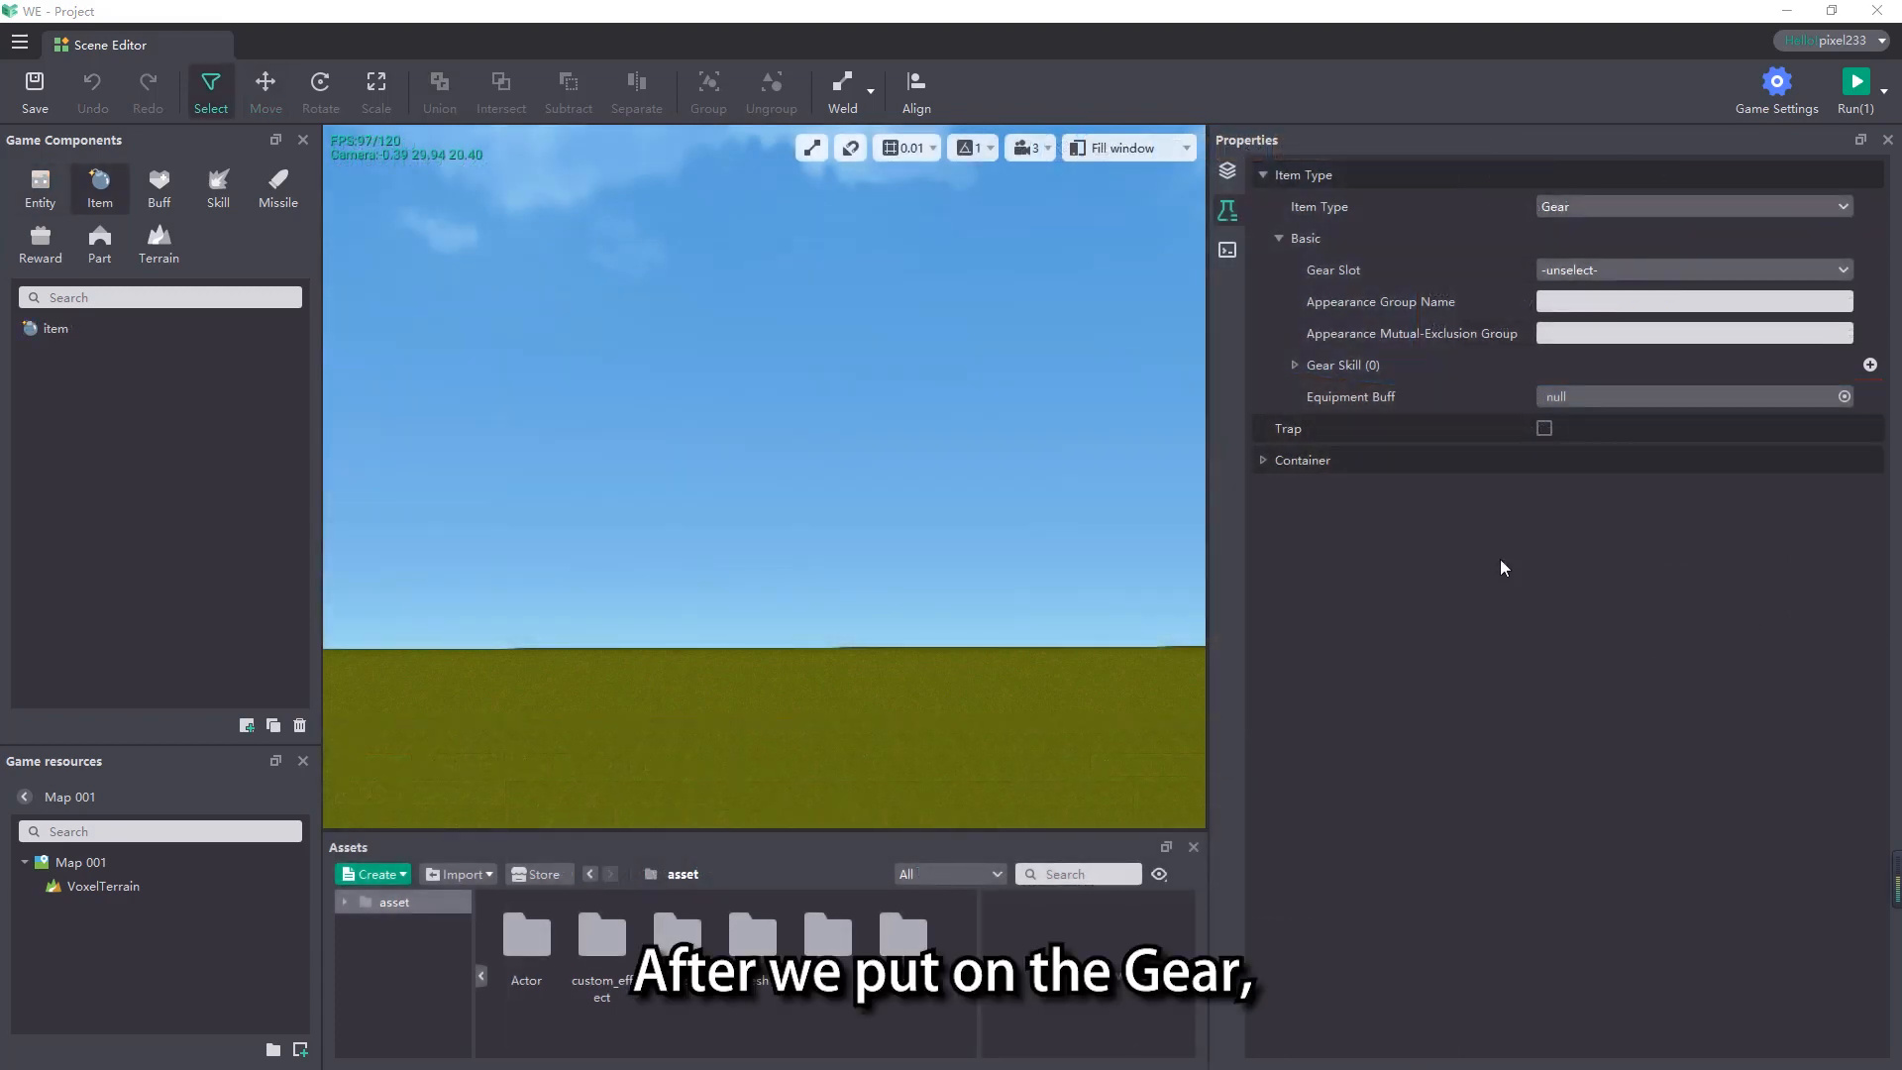
# Set the TNT item's Gear Slot to Gear Slot 1
pyautogui.click(1614, 270)
pyautogui.click(1603, 311)
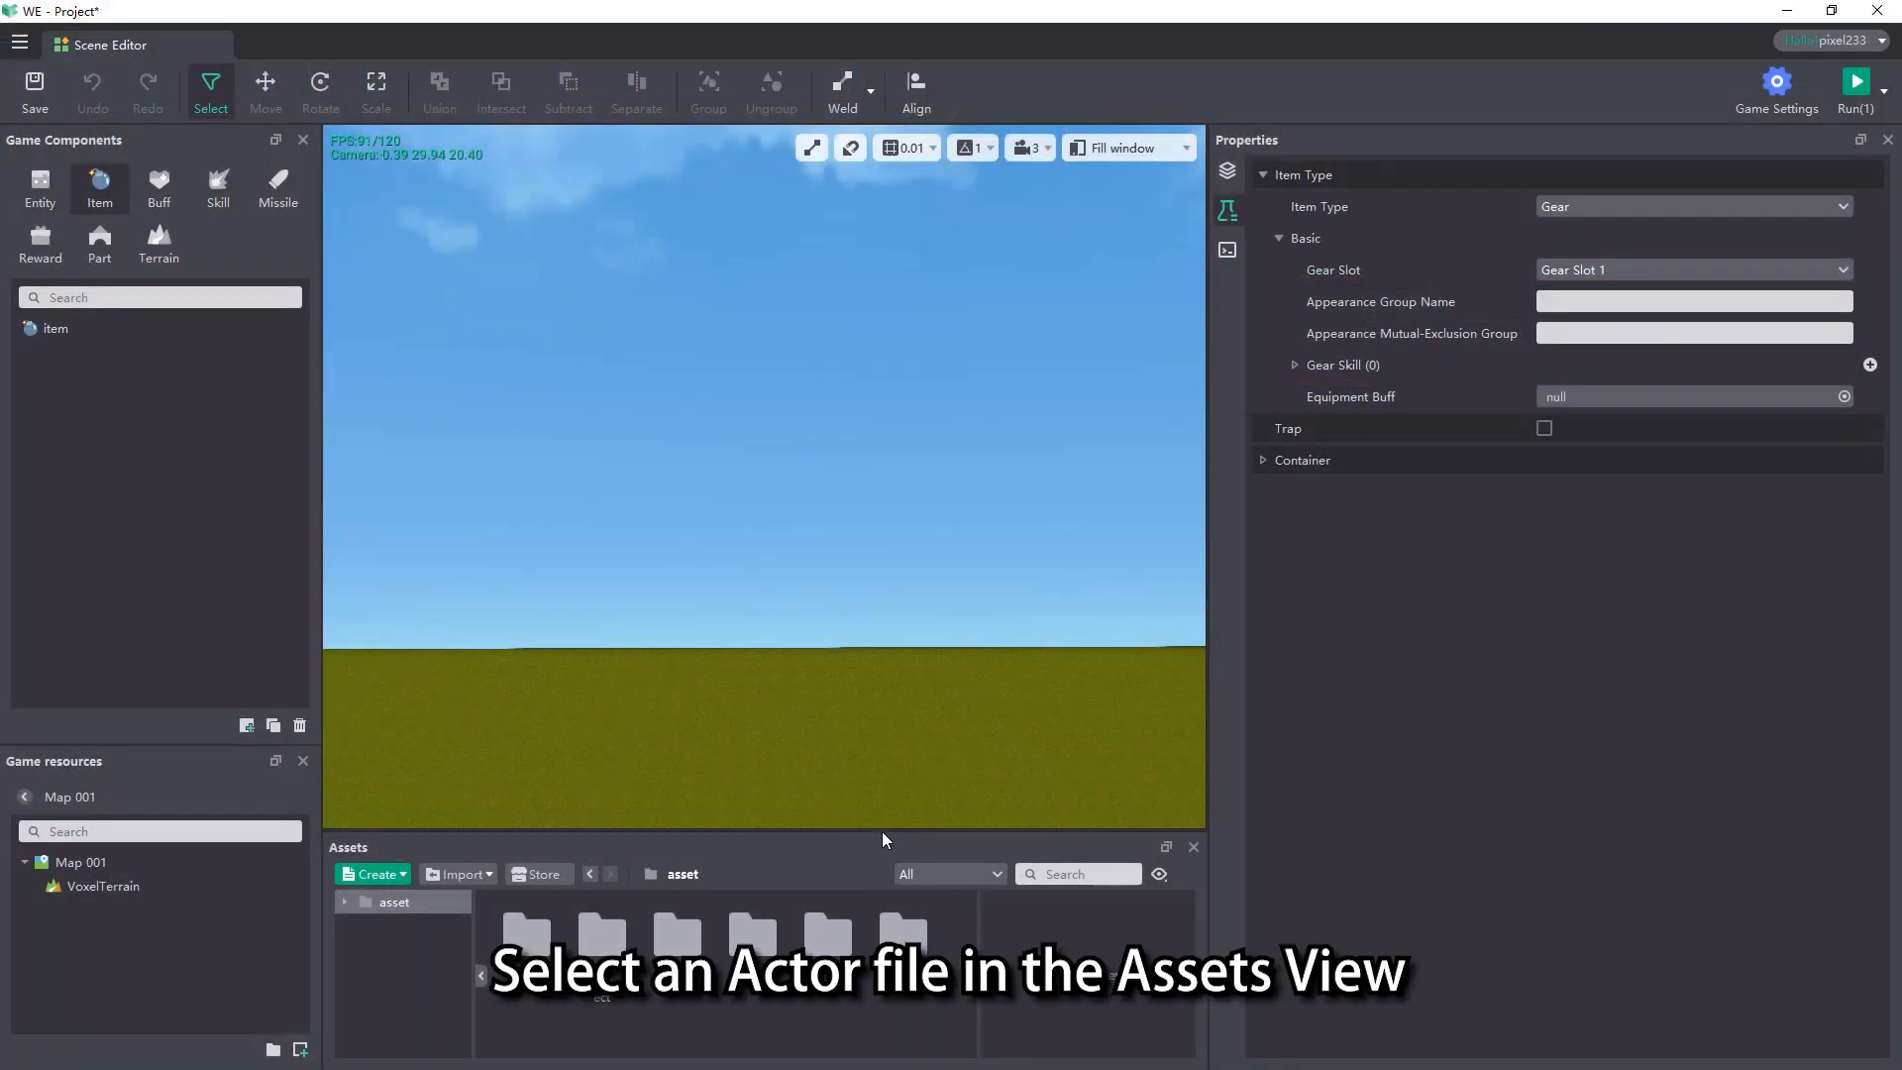
# Open character_girl.actor from the character assets in the Actor Editor and select the armor_head_TNT appearance group
pyautogui.moveTo(881, 838); pyautogui.dragTo(882, 713)
pyautogui.doubleClick(513, 806)
pyautogui.doubleClick(514, 807)
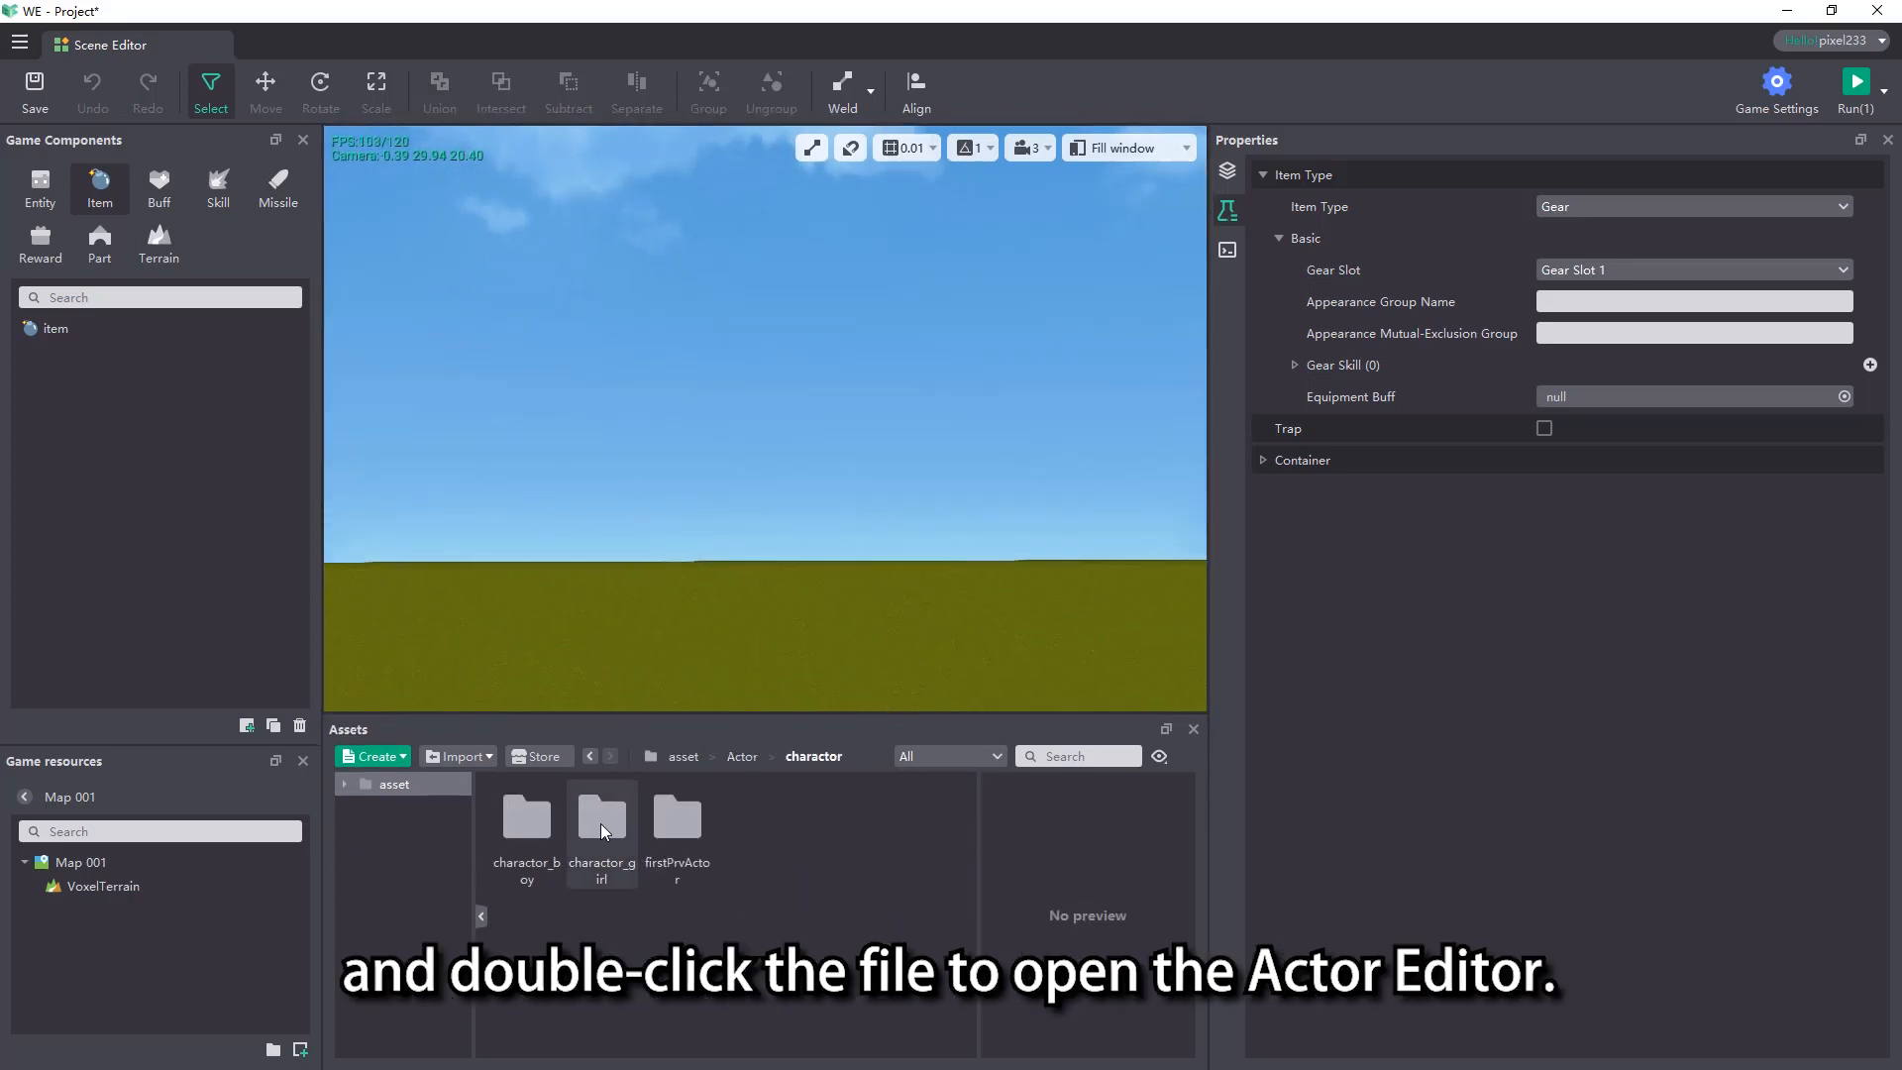
pyautogui.doubleClick(600, 823)
pyautogui.doubleClick(526, 931)
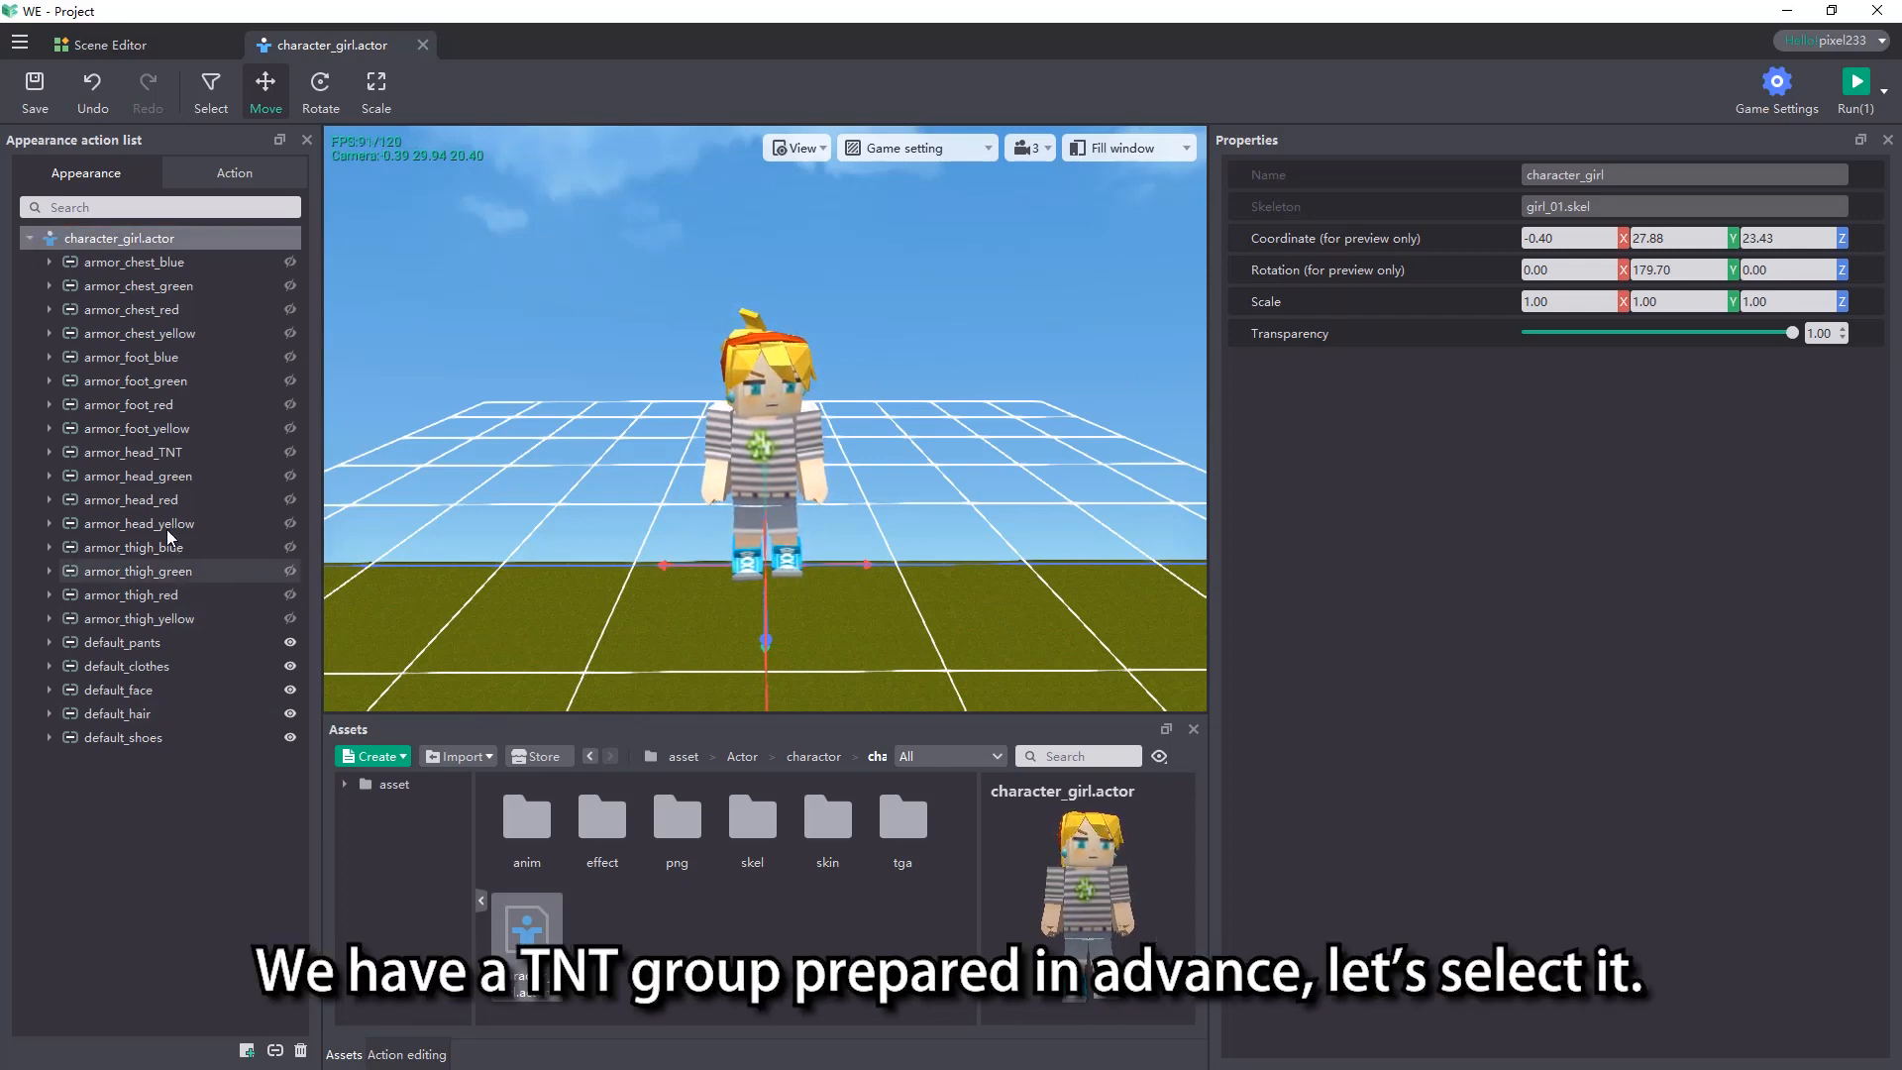
pyautogui.click(248, 454)
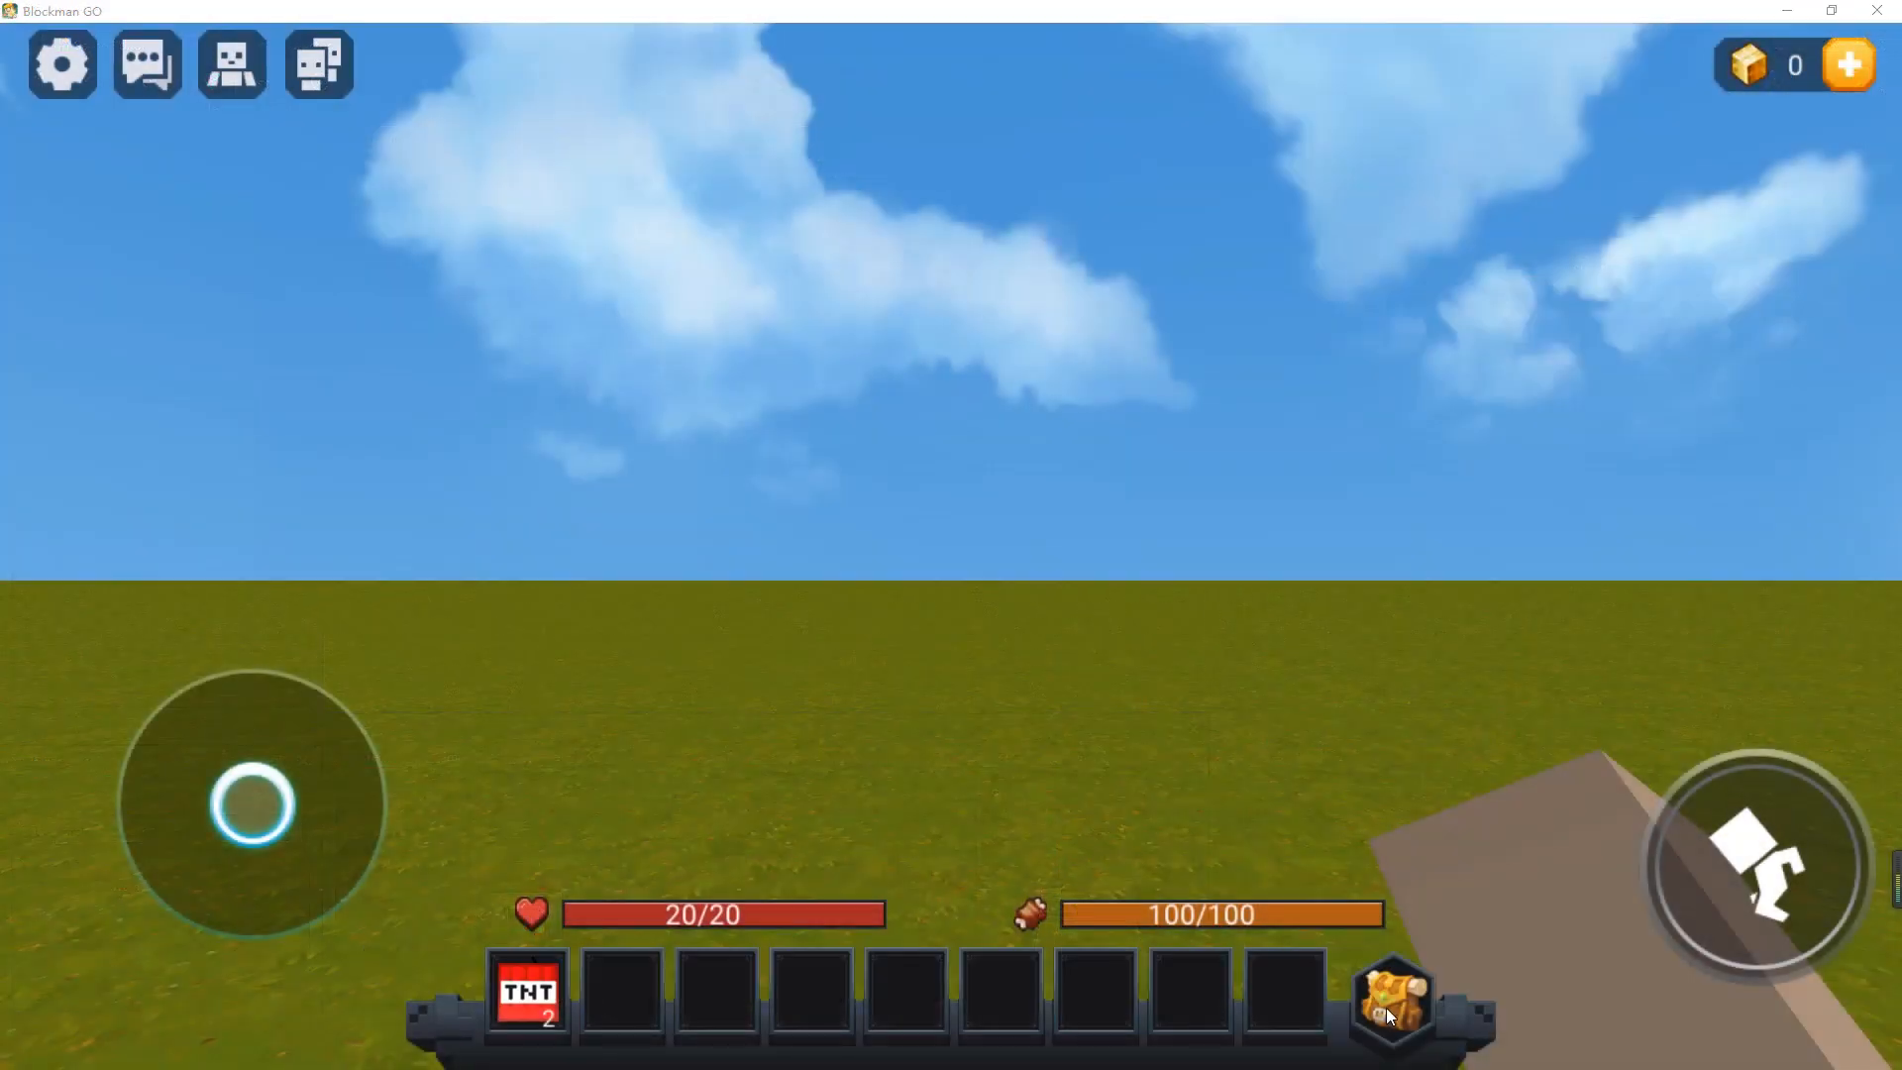
# Test the gear in the game by equipping the TNT in the head slot and viewing the character in third person
pyautogui.click(1387, 1007)
pyautogui.click(539, 1024)
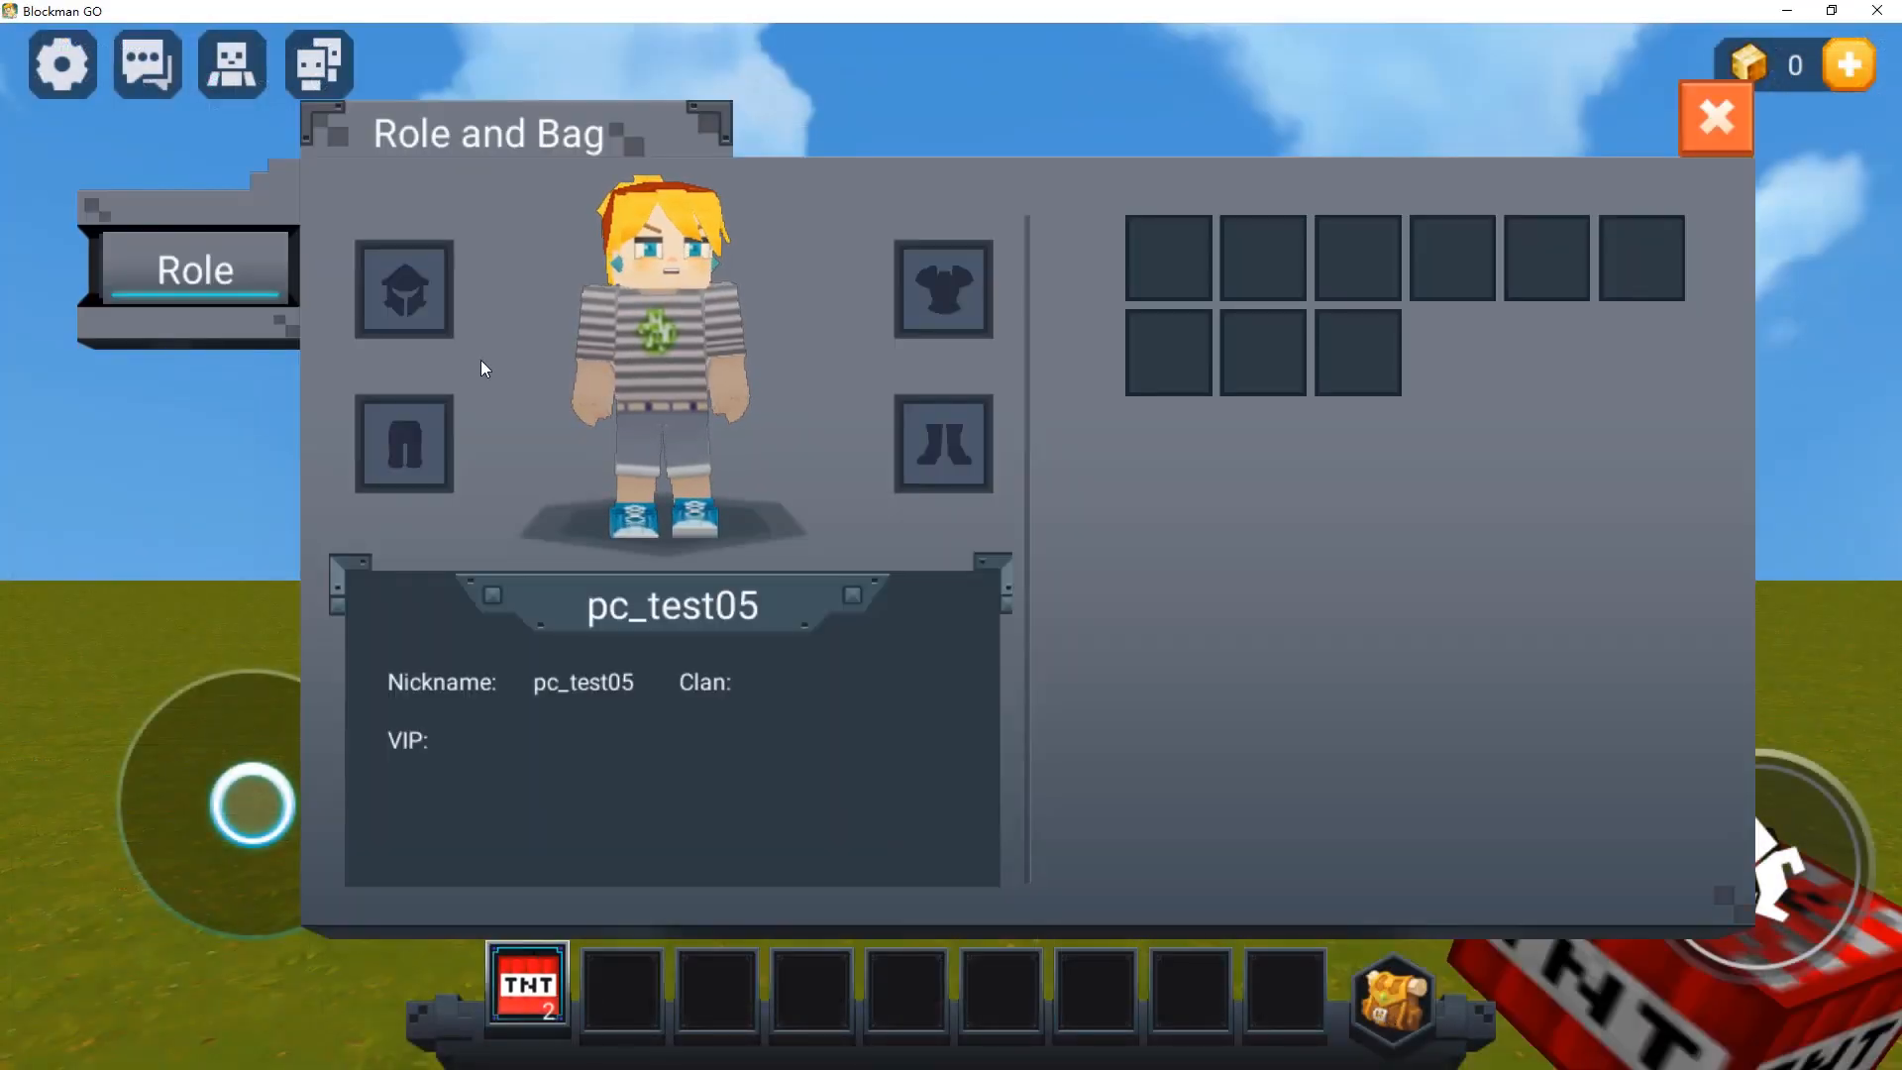
pyautogui.click(417, 294)
pyautogui.click(1728, 131)
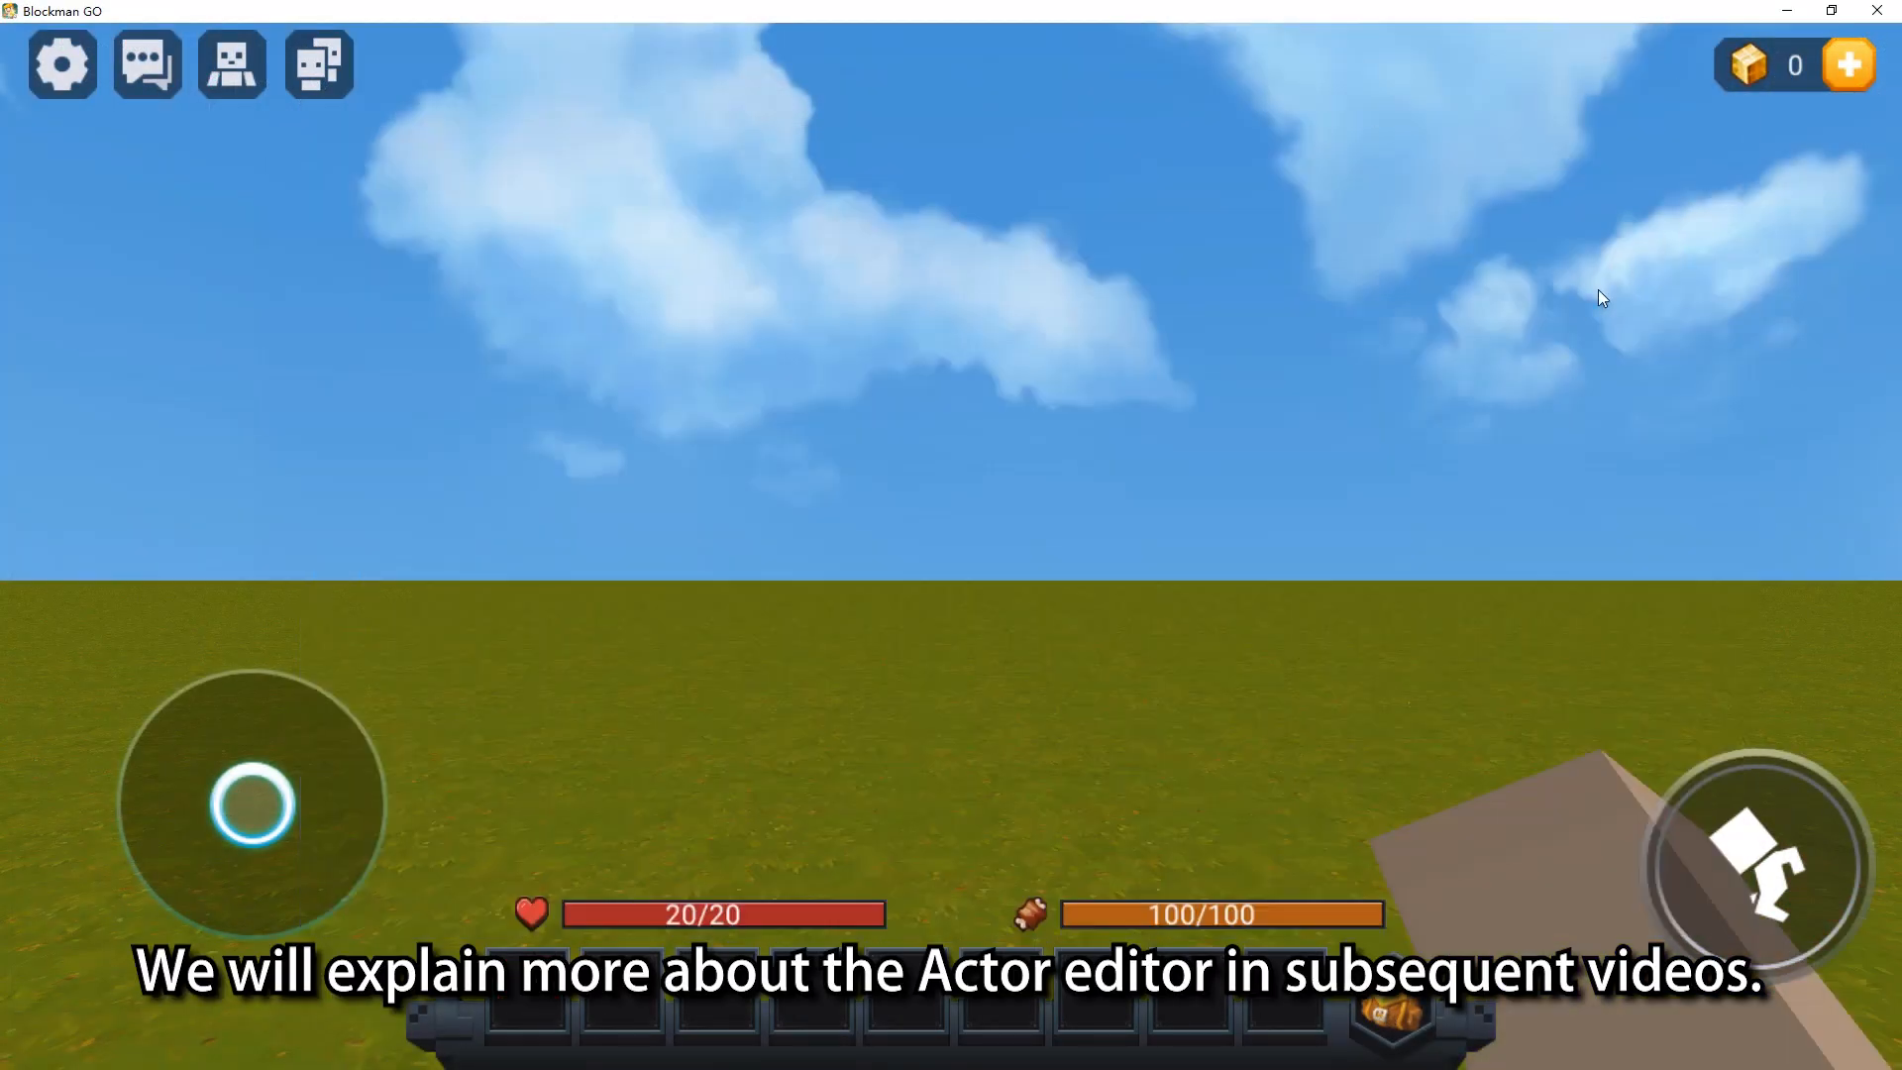
pyautogui.click(235, 71)
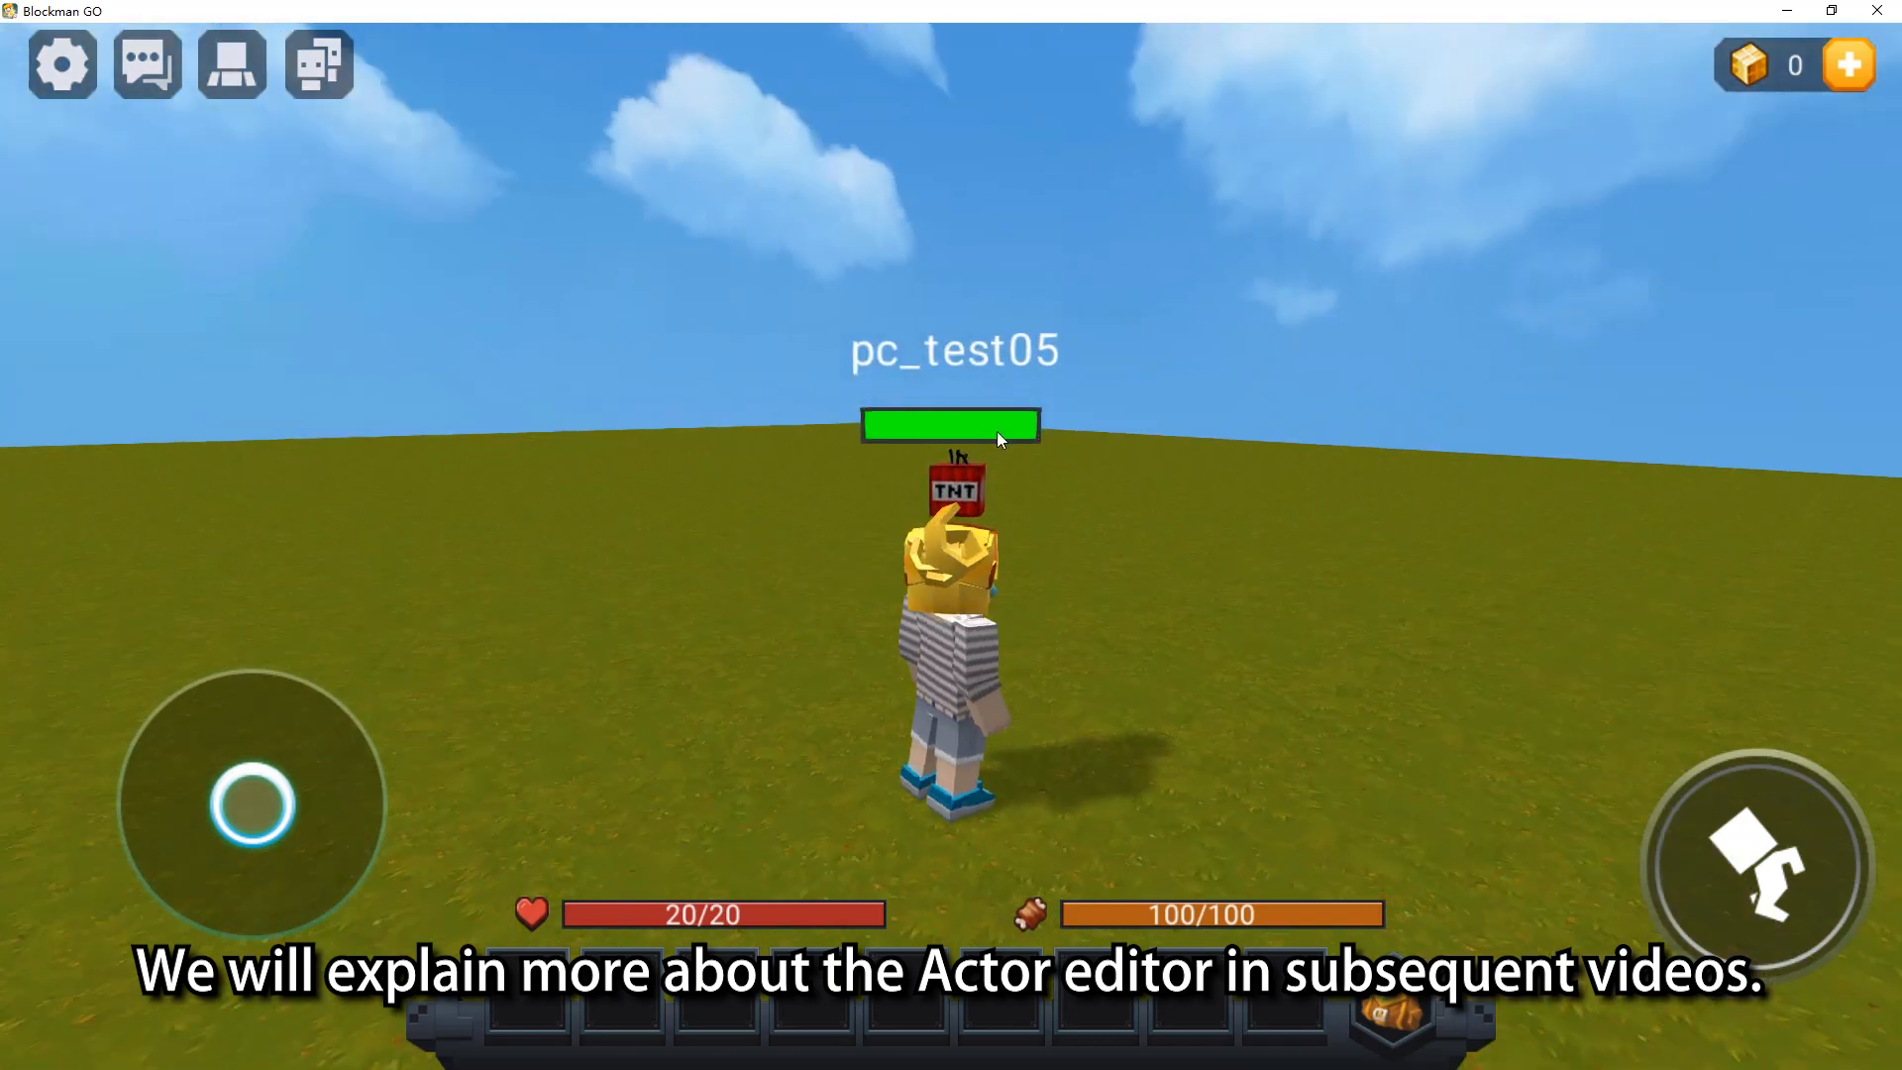
pyautogui.moveTo(1220, 450); pyautogui.dragTo(778, 445)
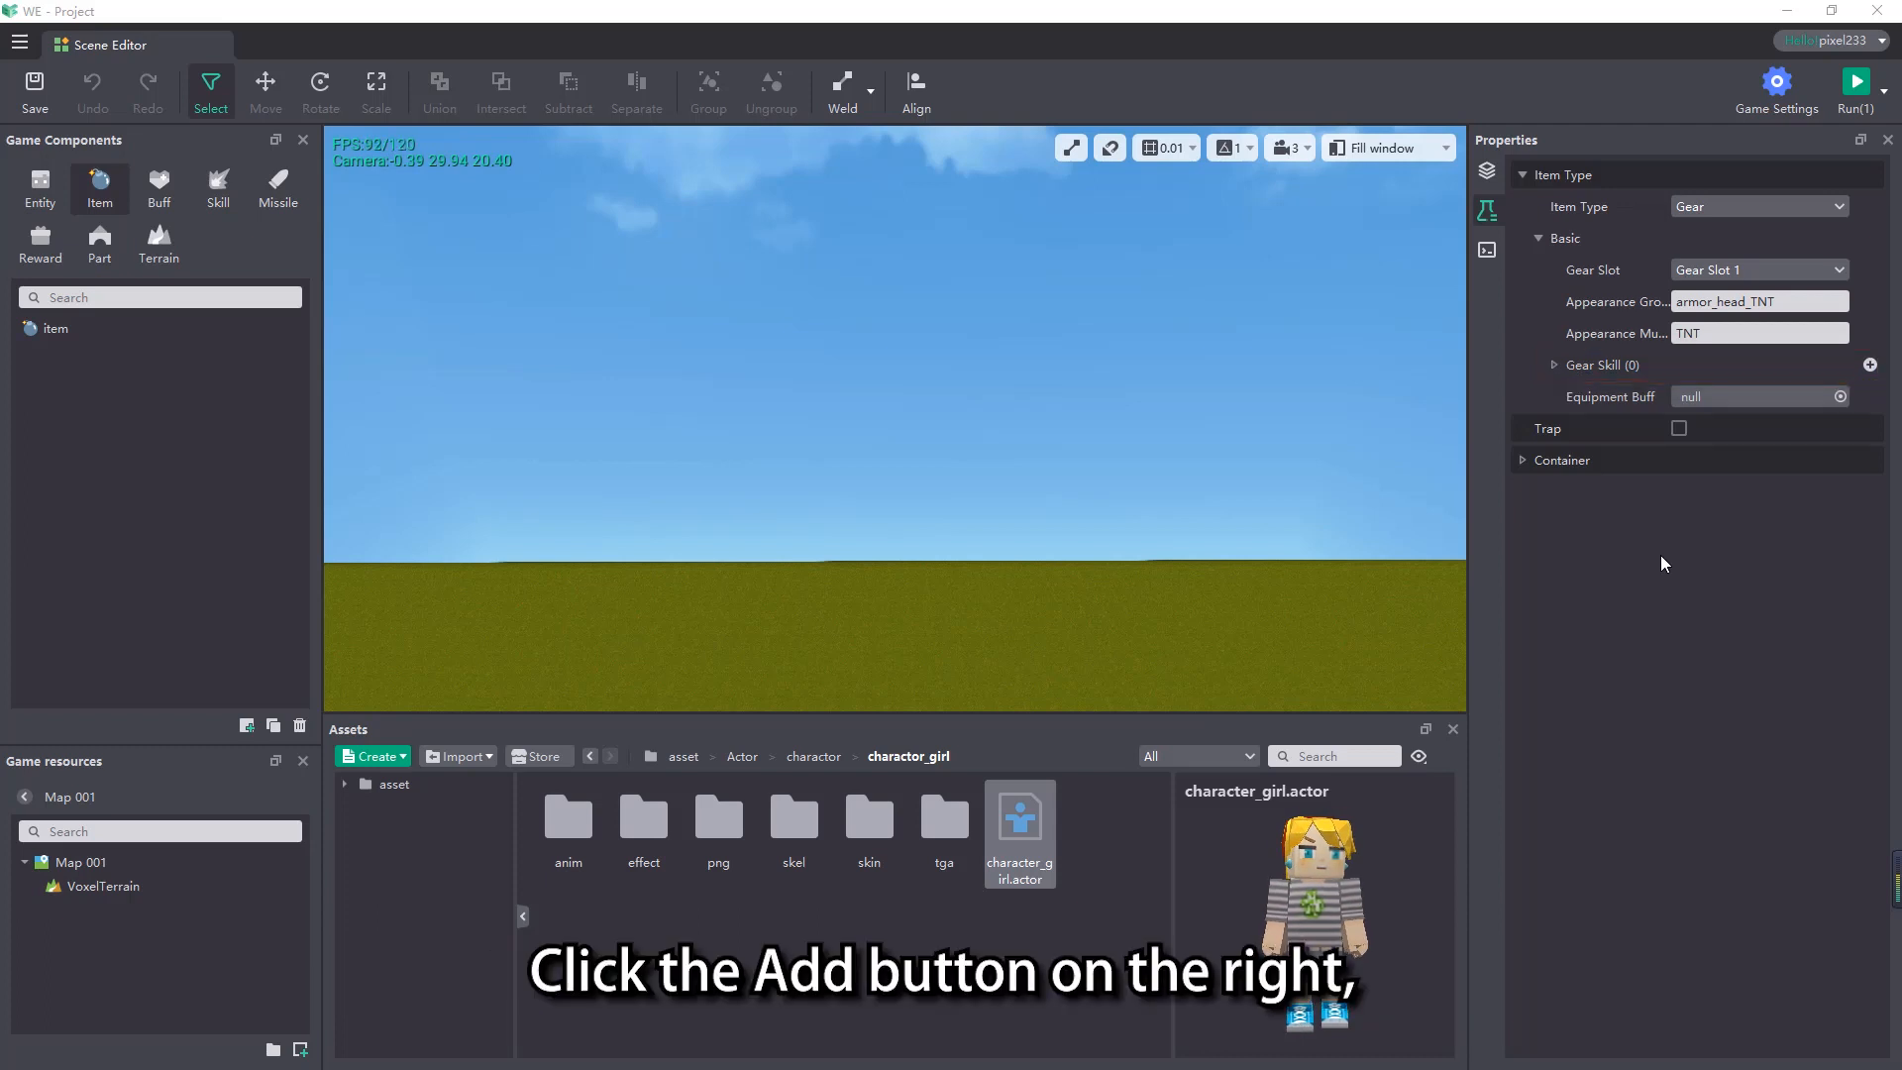
# Add a gear skill entry to the TNT item, set it to Skill1, and open the skill templates
pyautogui.click(1870, 366)
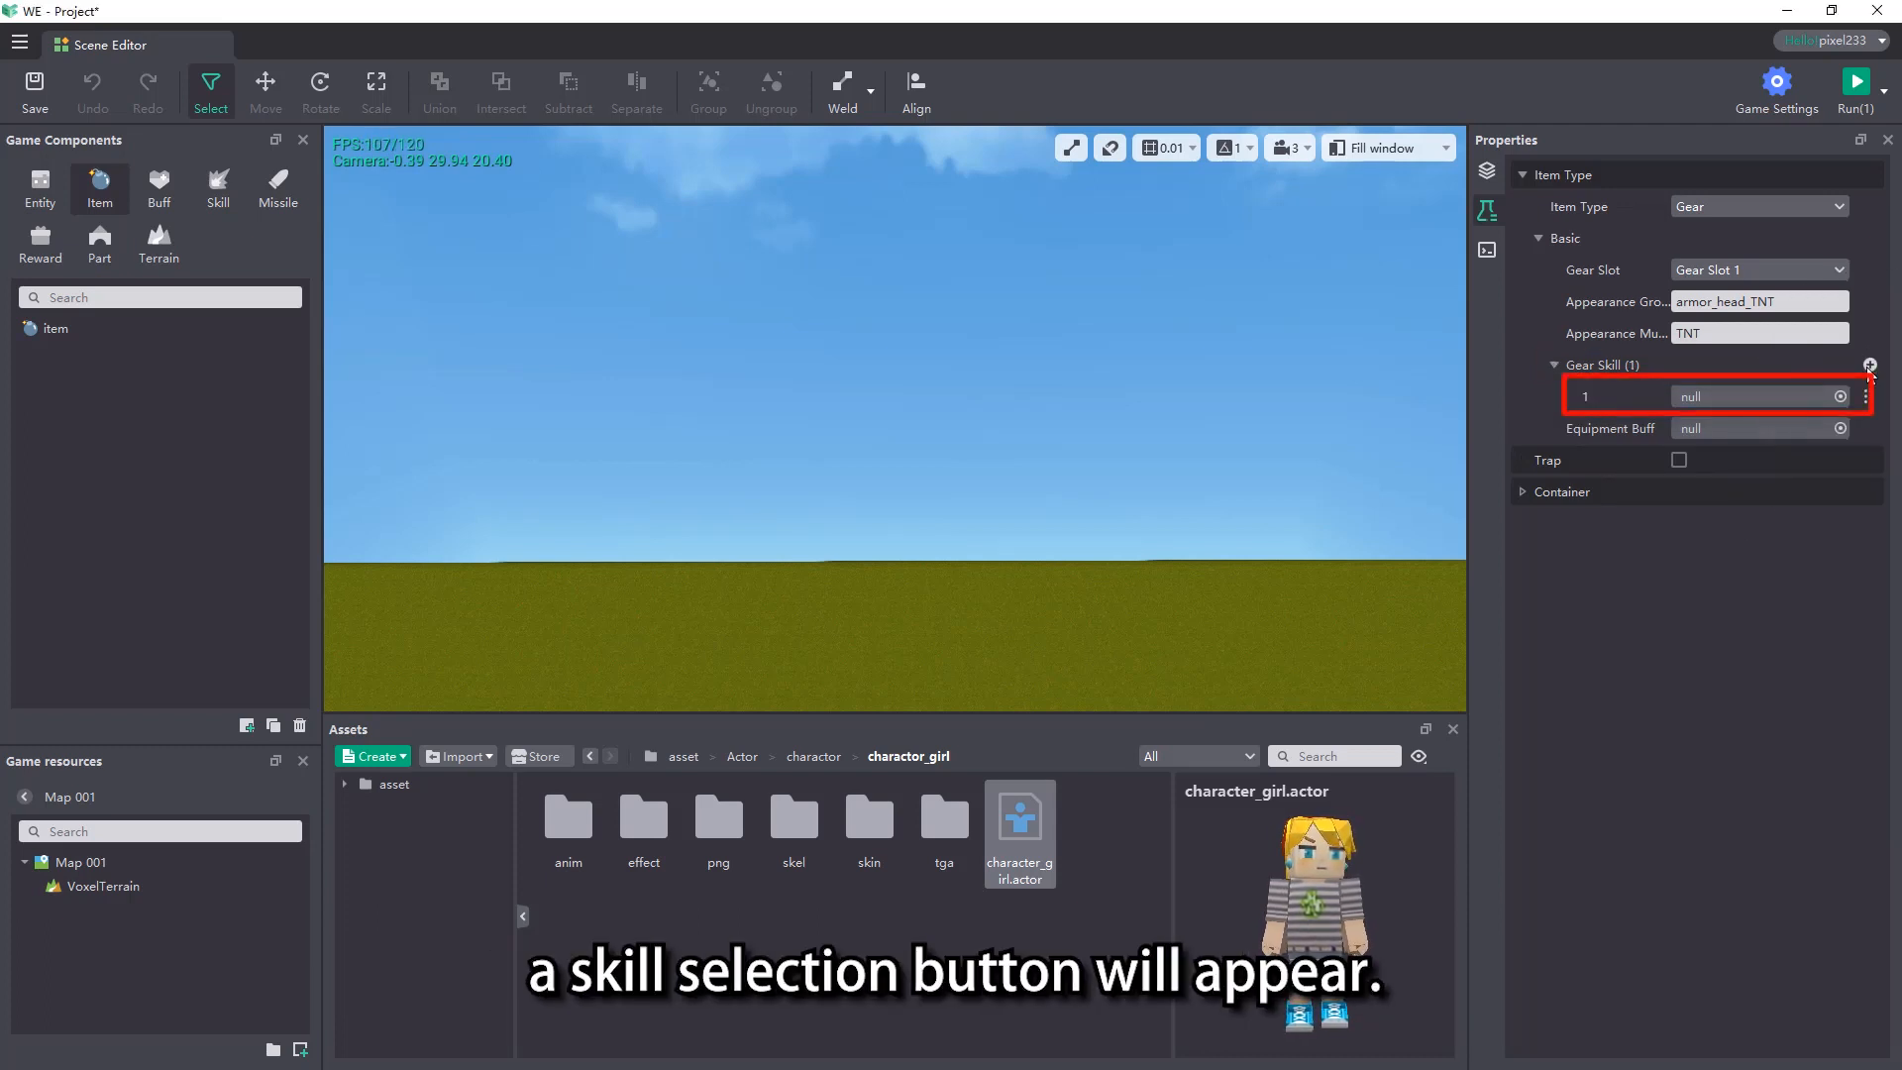
pyautogui.click(1779, 398)
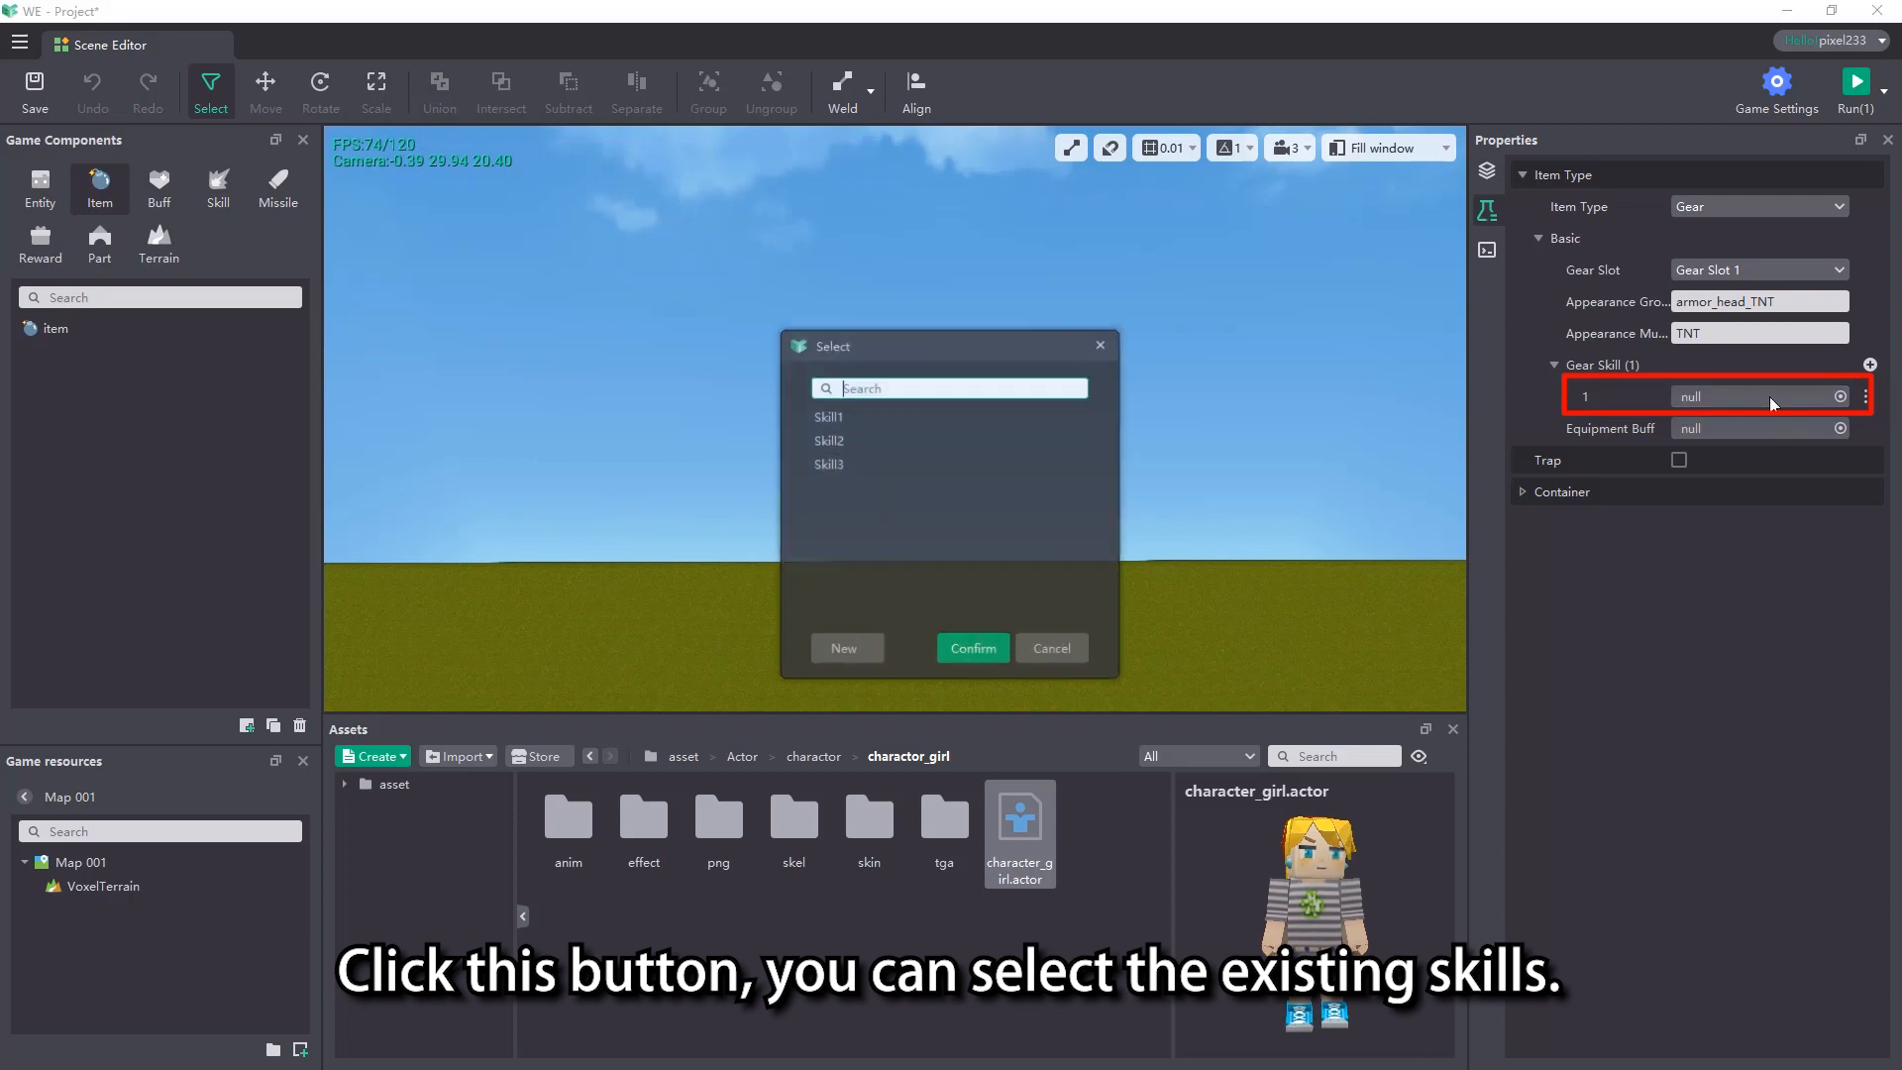
pyautogui.click(865, 416)
pyautogui.click(971, 648)
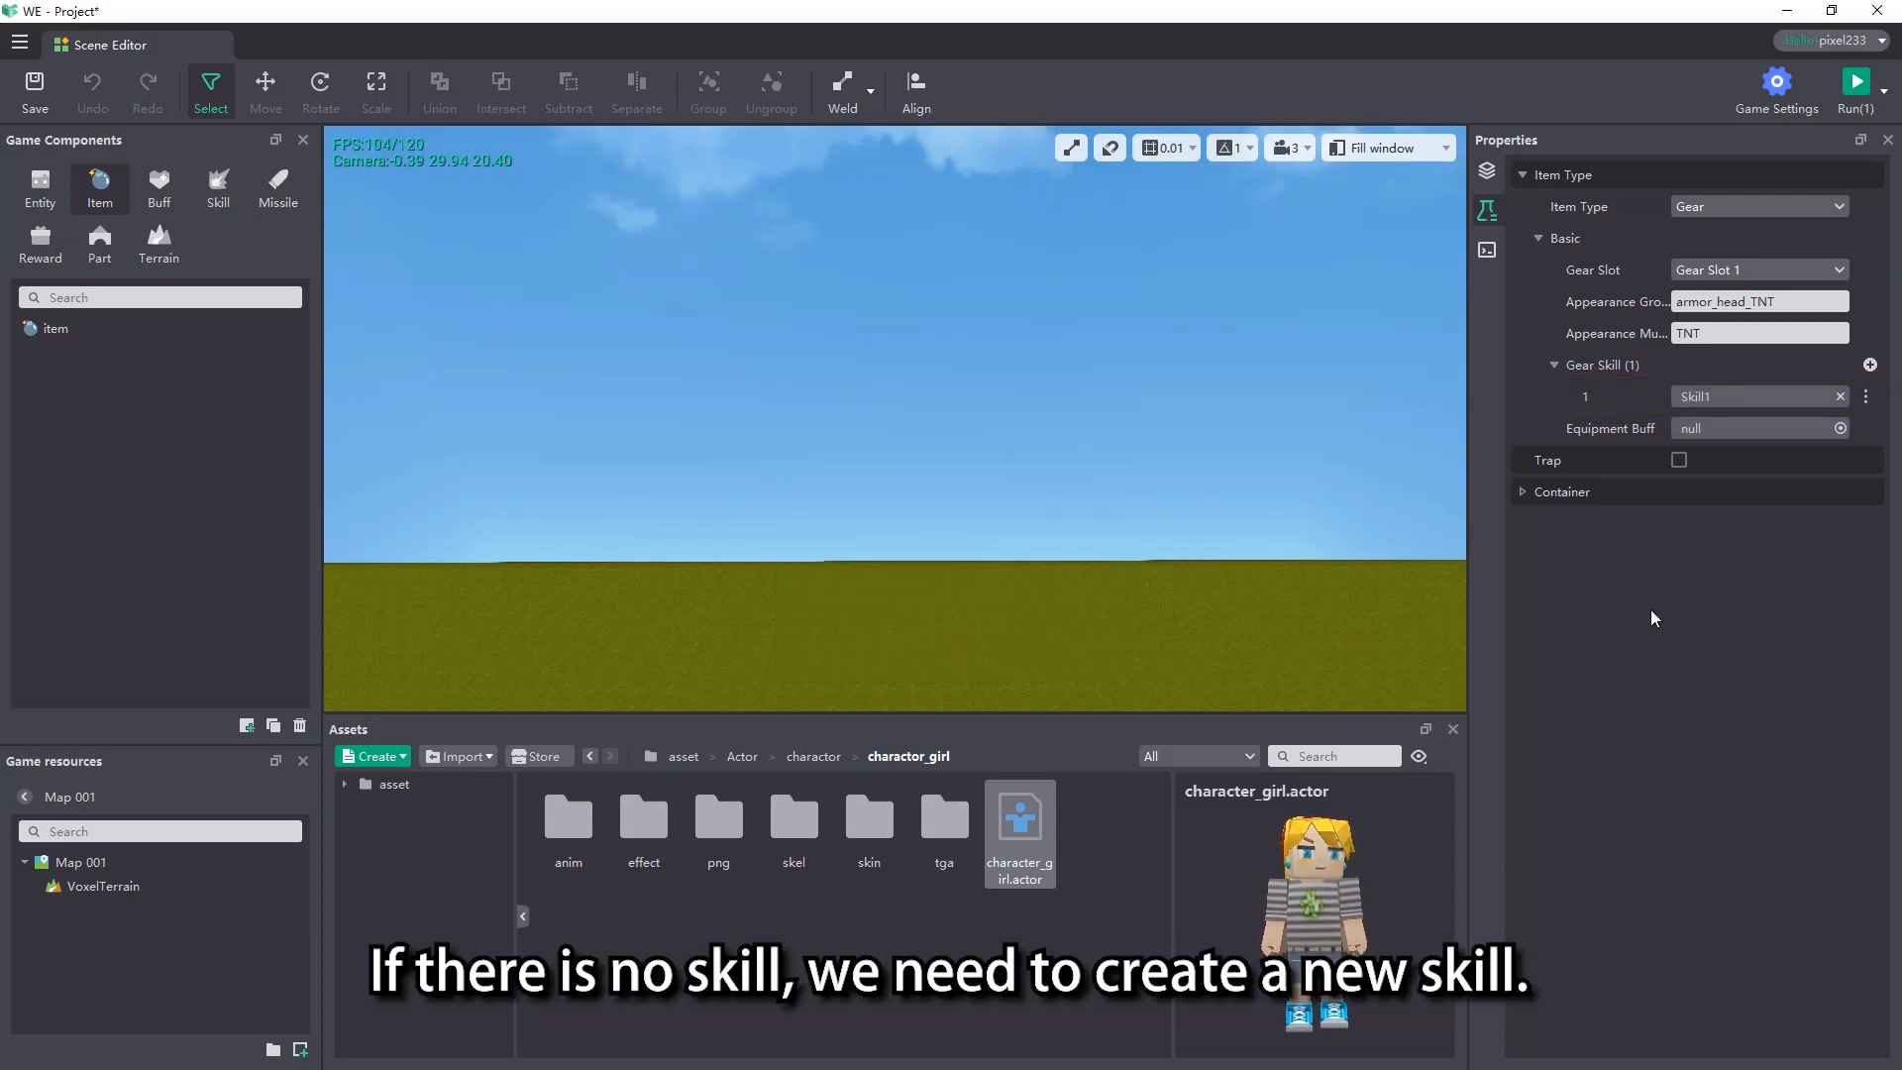
pyautogui.click(218, 184)
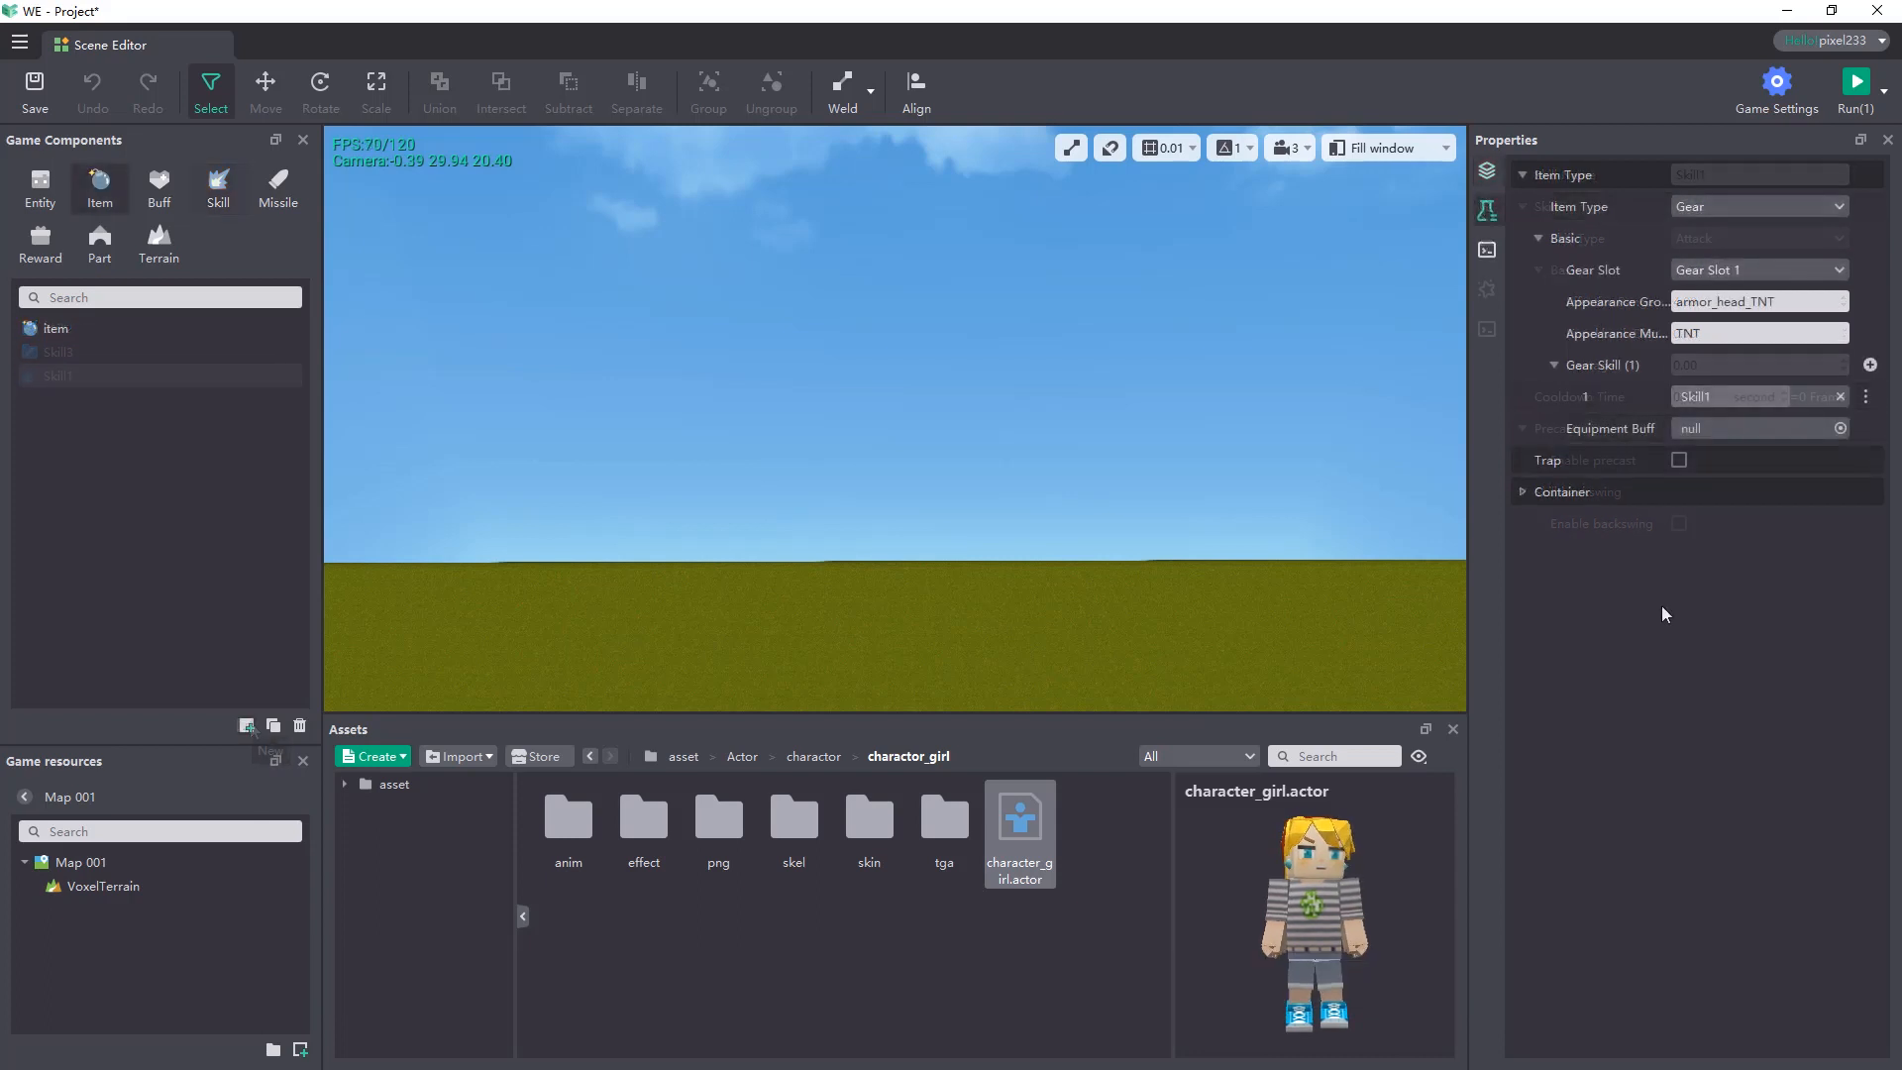
# Add two more gear skill entries to the item and set them to Skill2 and Skill3
pyautogui.click(1869, 366)
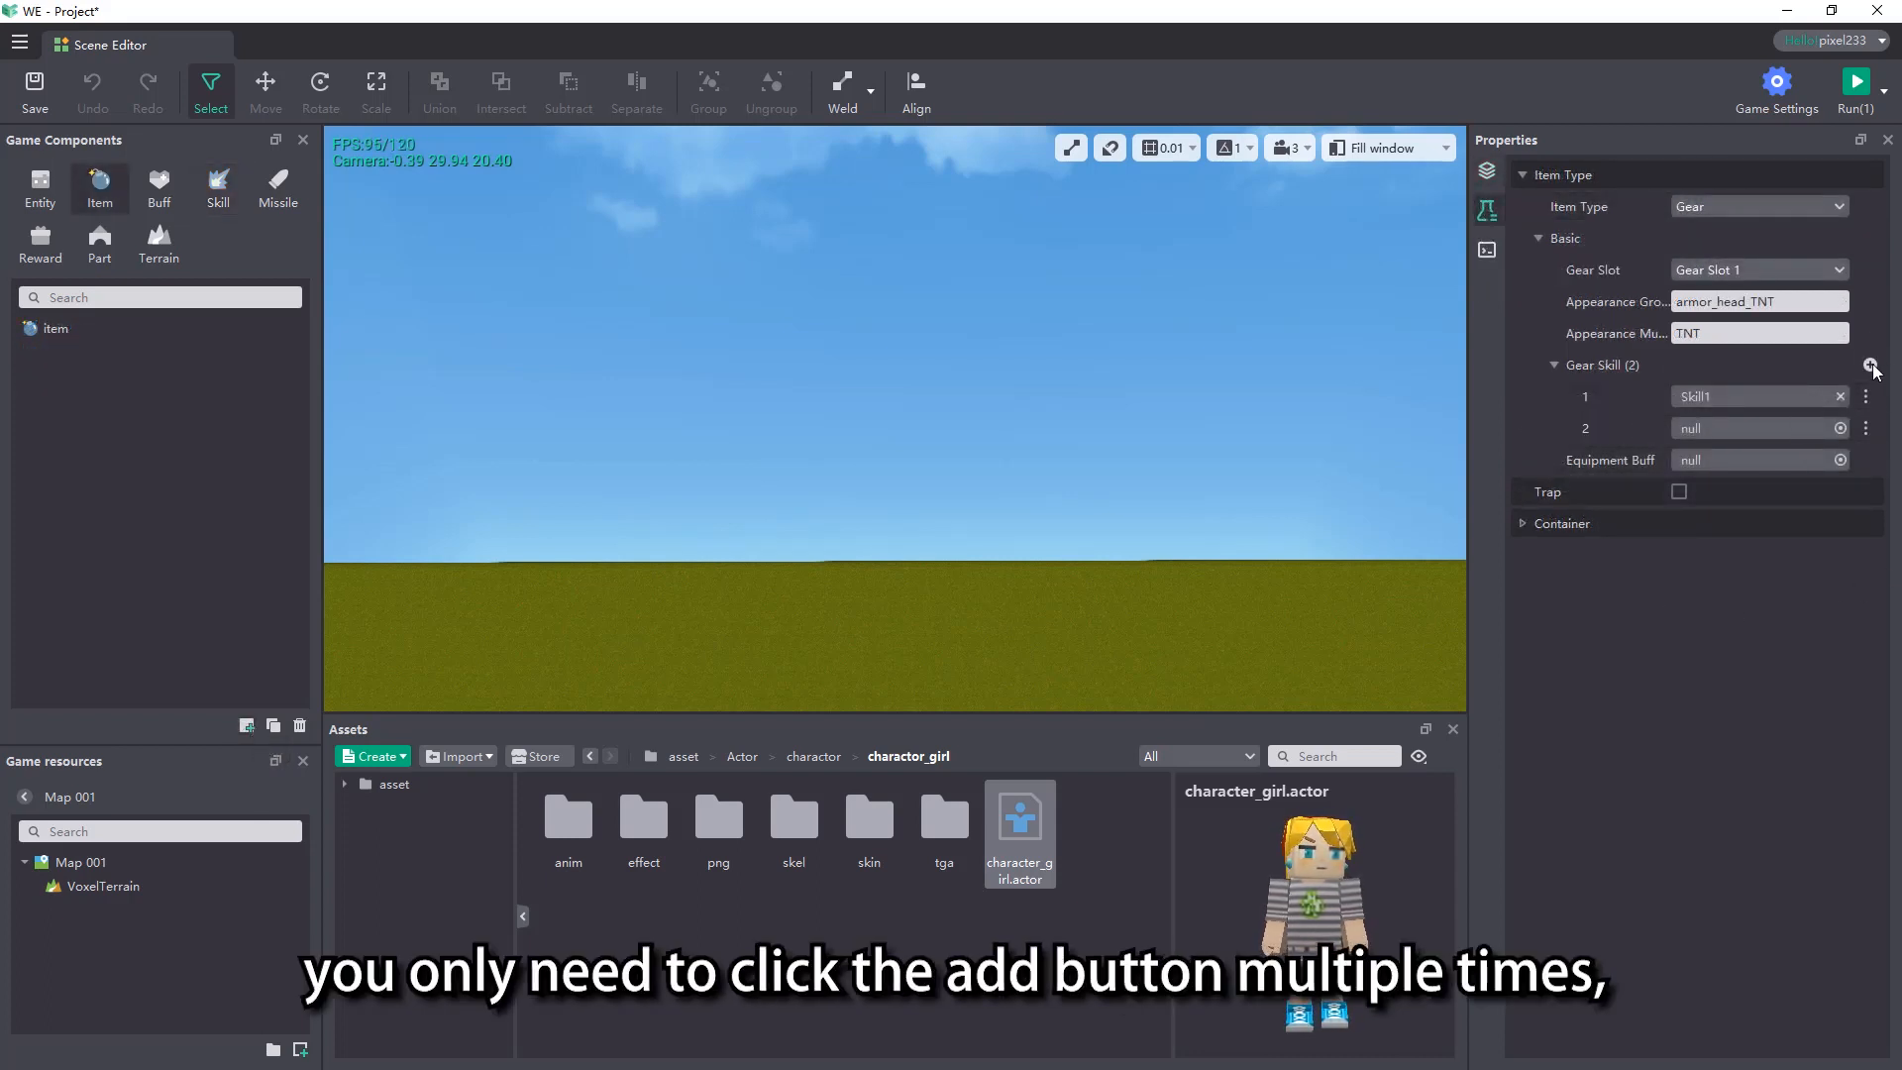
pyautogui.click(1870, 365)
pyautogui.click(1743, 431)
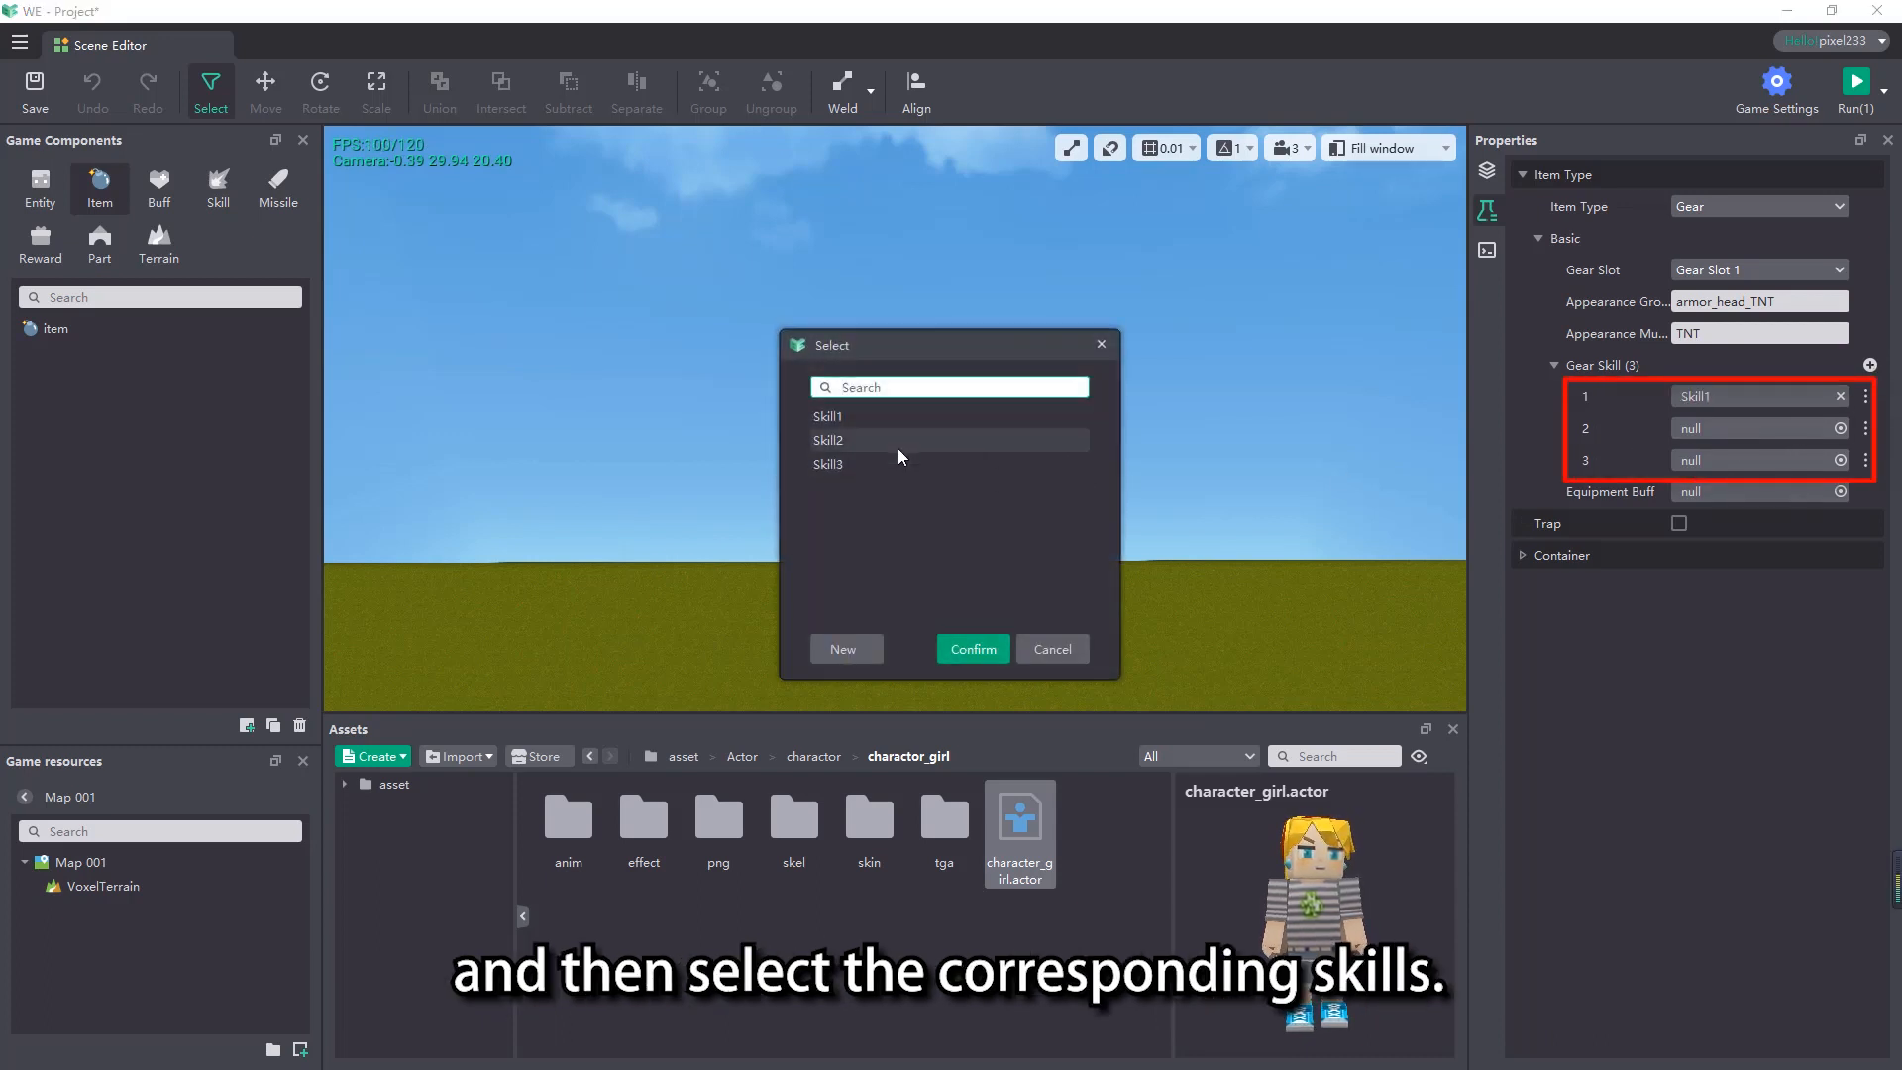
pyautogui.doubleClick(900, 447)
pyautogui.click(1744, 460)
pyautogui.click(828, 464)
pyautogui.click(973, 649)
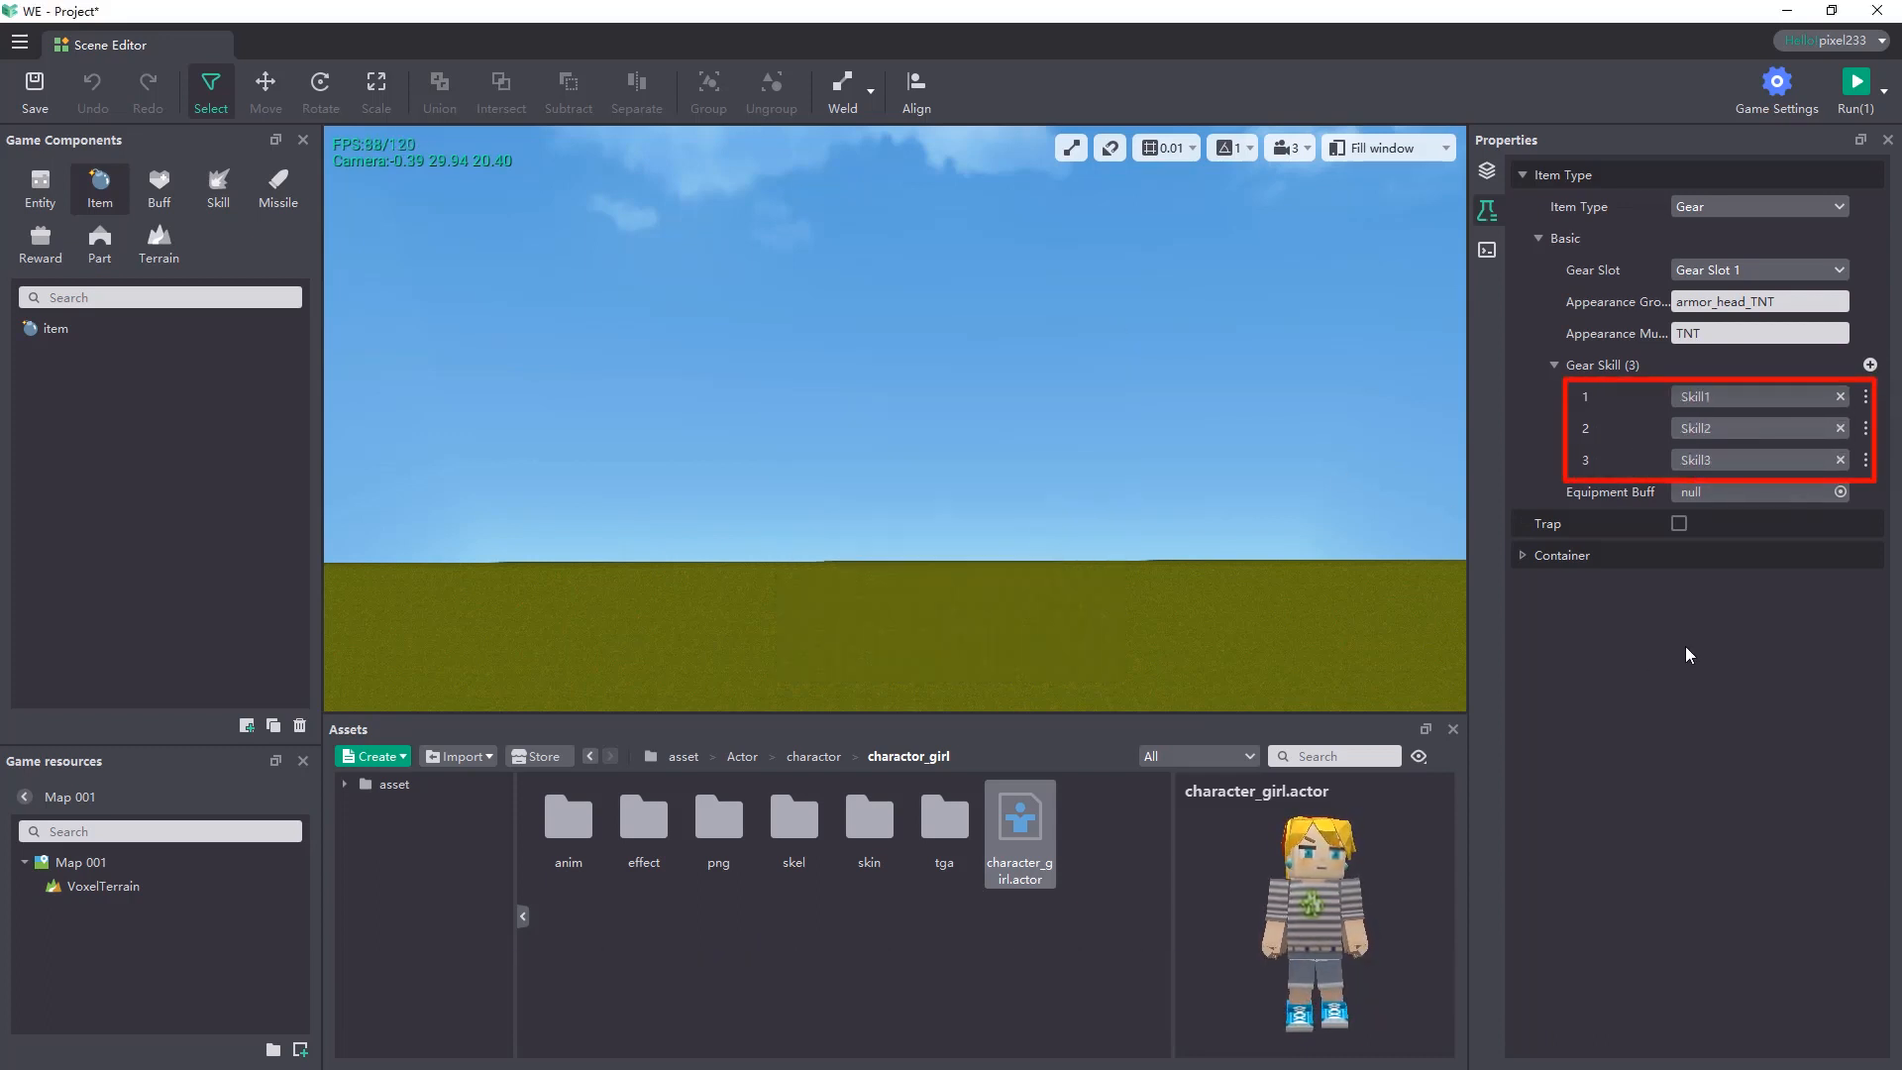
# Delete the second gear skill entry, Skill2, from the item
pyautogui.click(1865, 428)
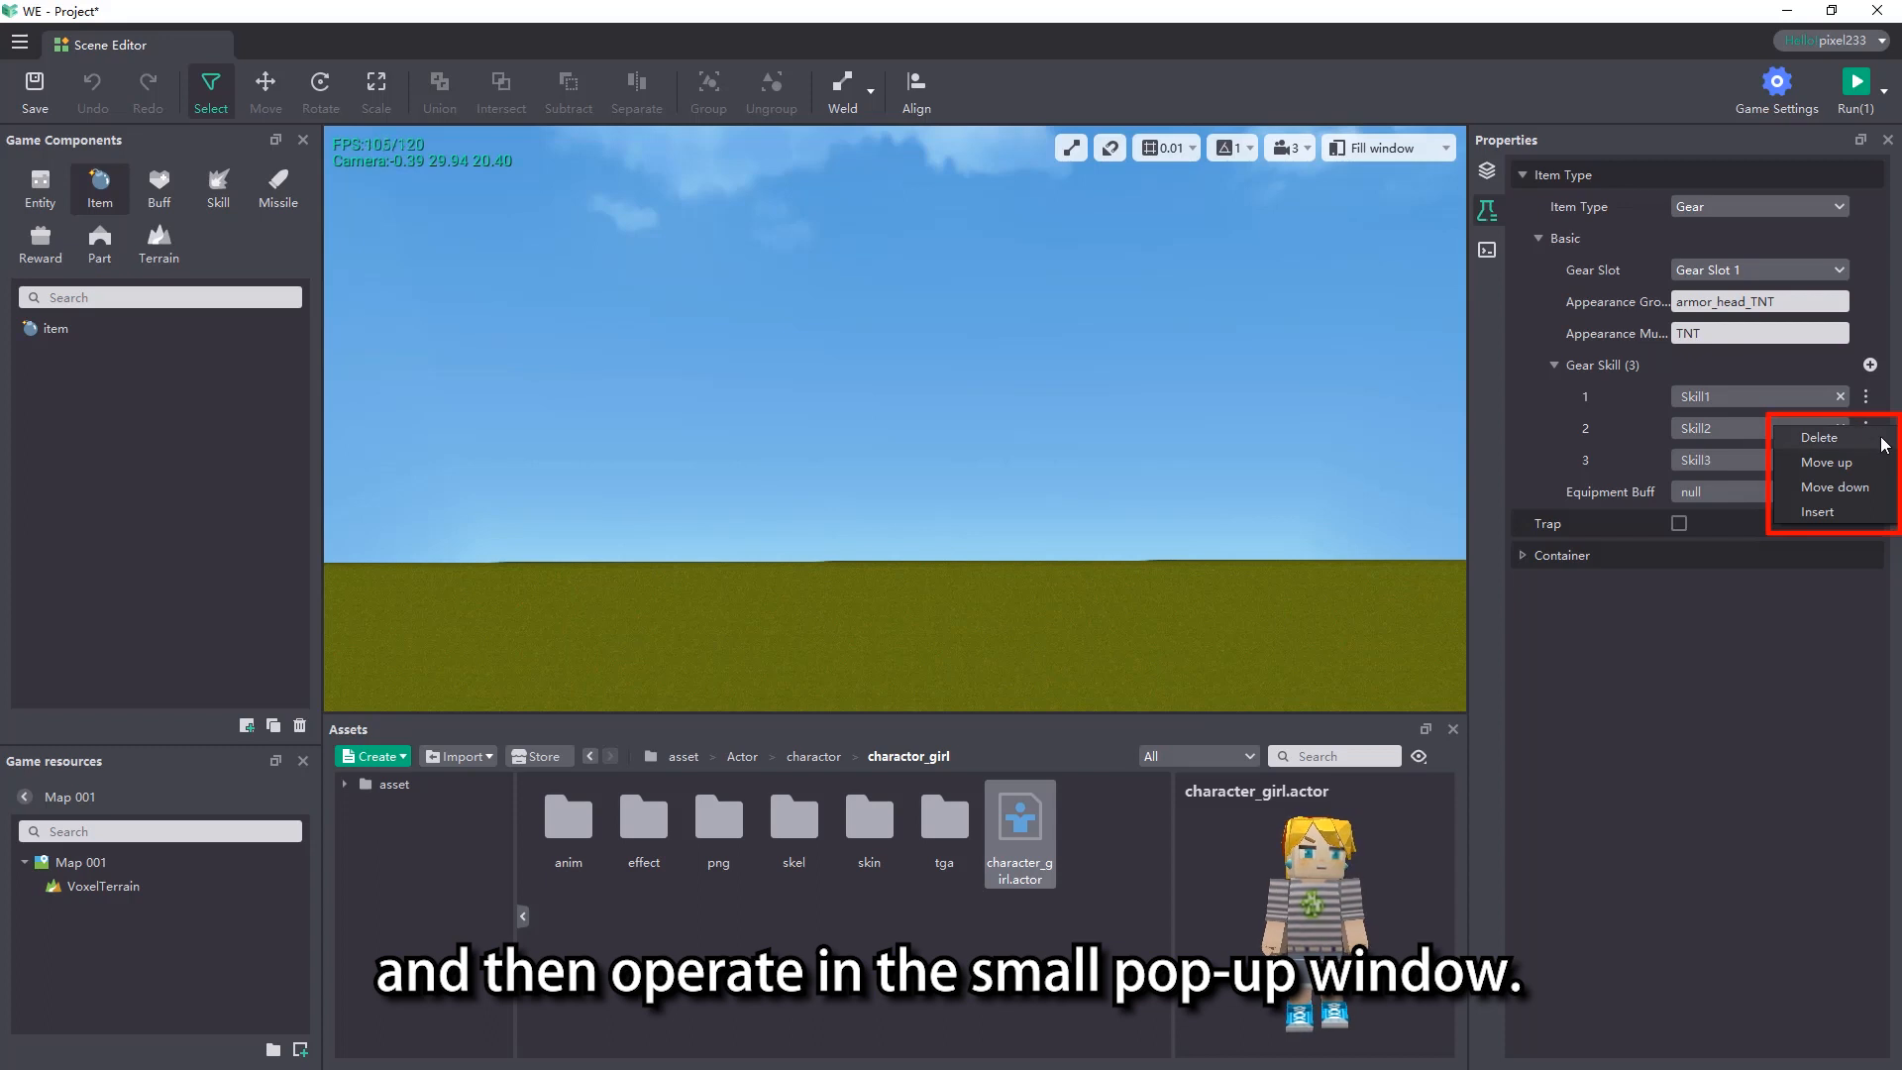
pyautogui.click(1878, 437)
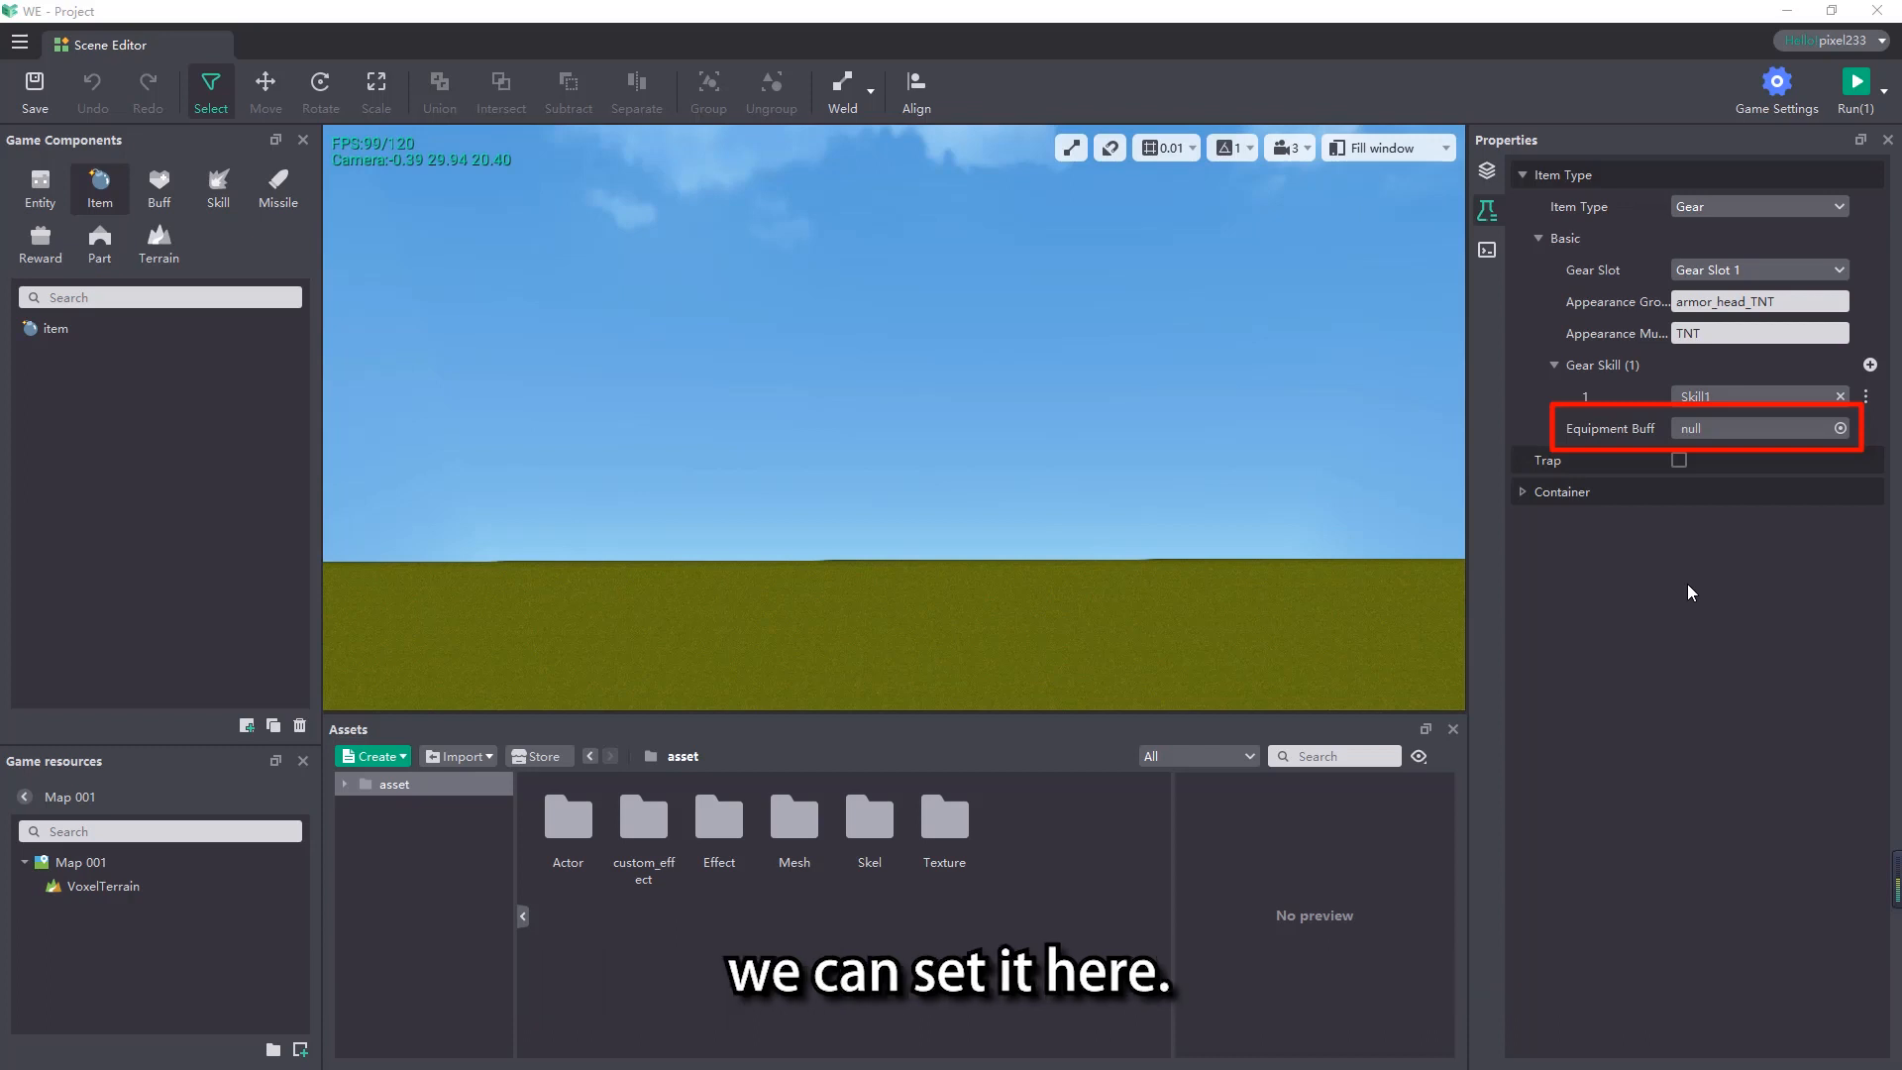
# Set the item's Equipment Buff to Buff1 and create a new buff template
pyautogui.click(1780, 434)
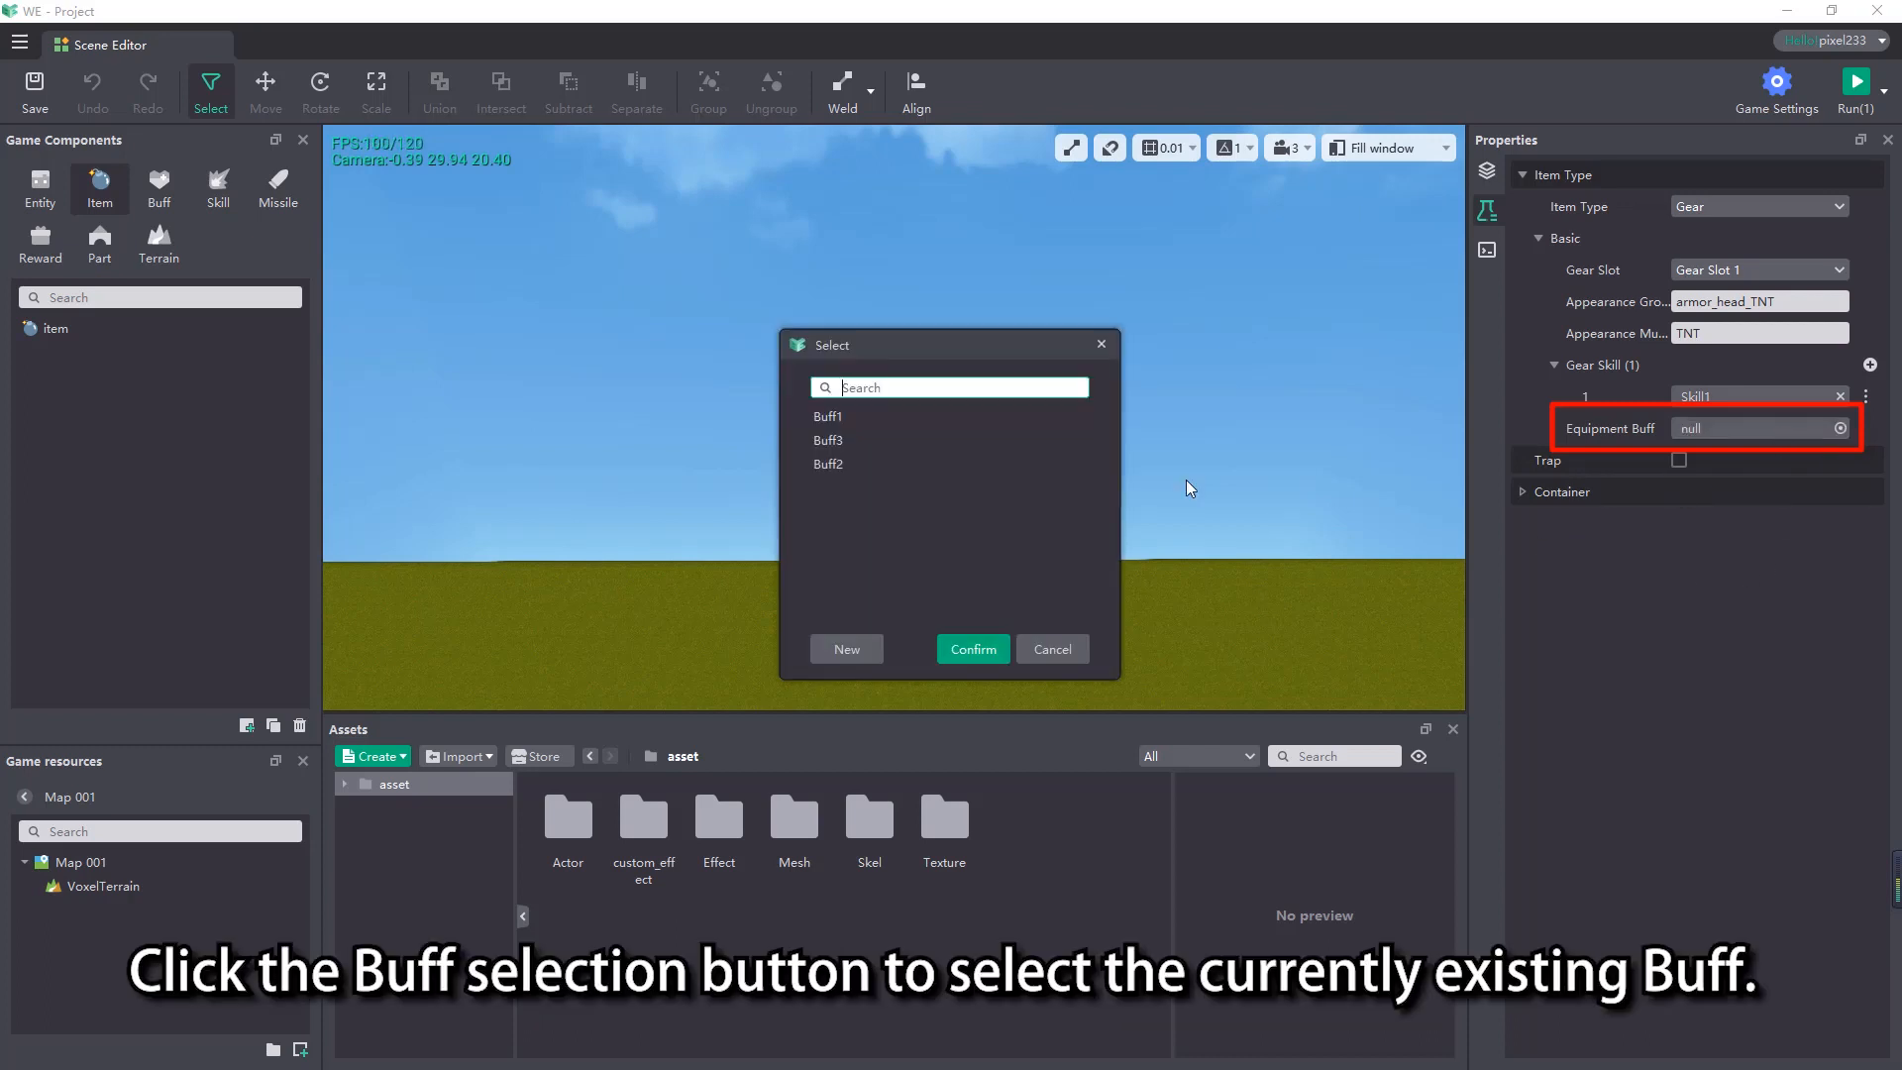
pyautogui.click(913, 415)
pyautogui.click(964, 649)
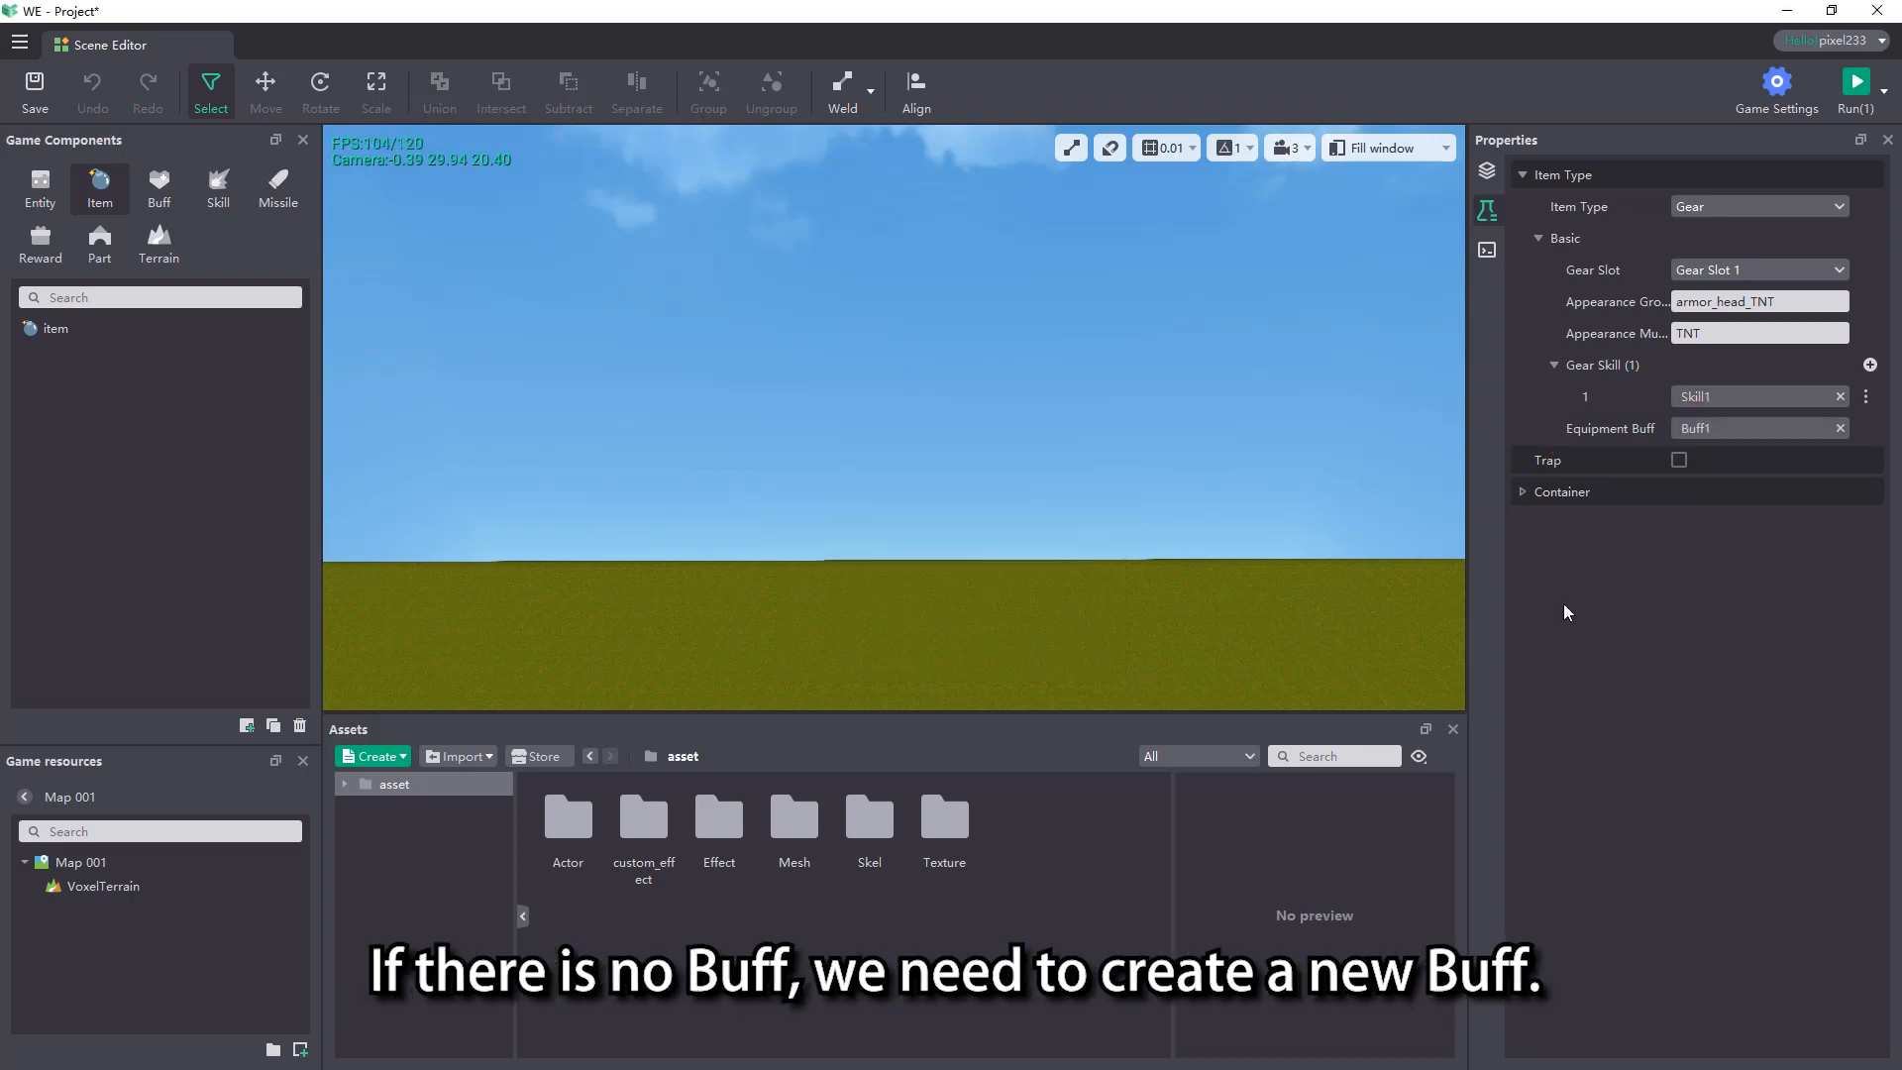
pyautogui.click(158, 184)
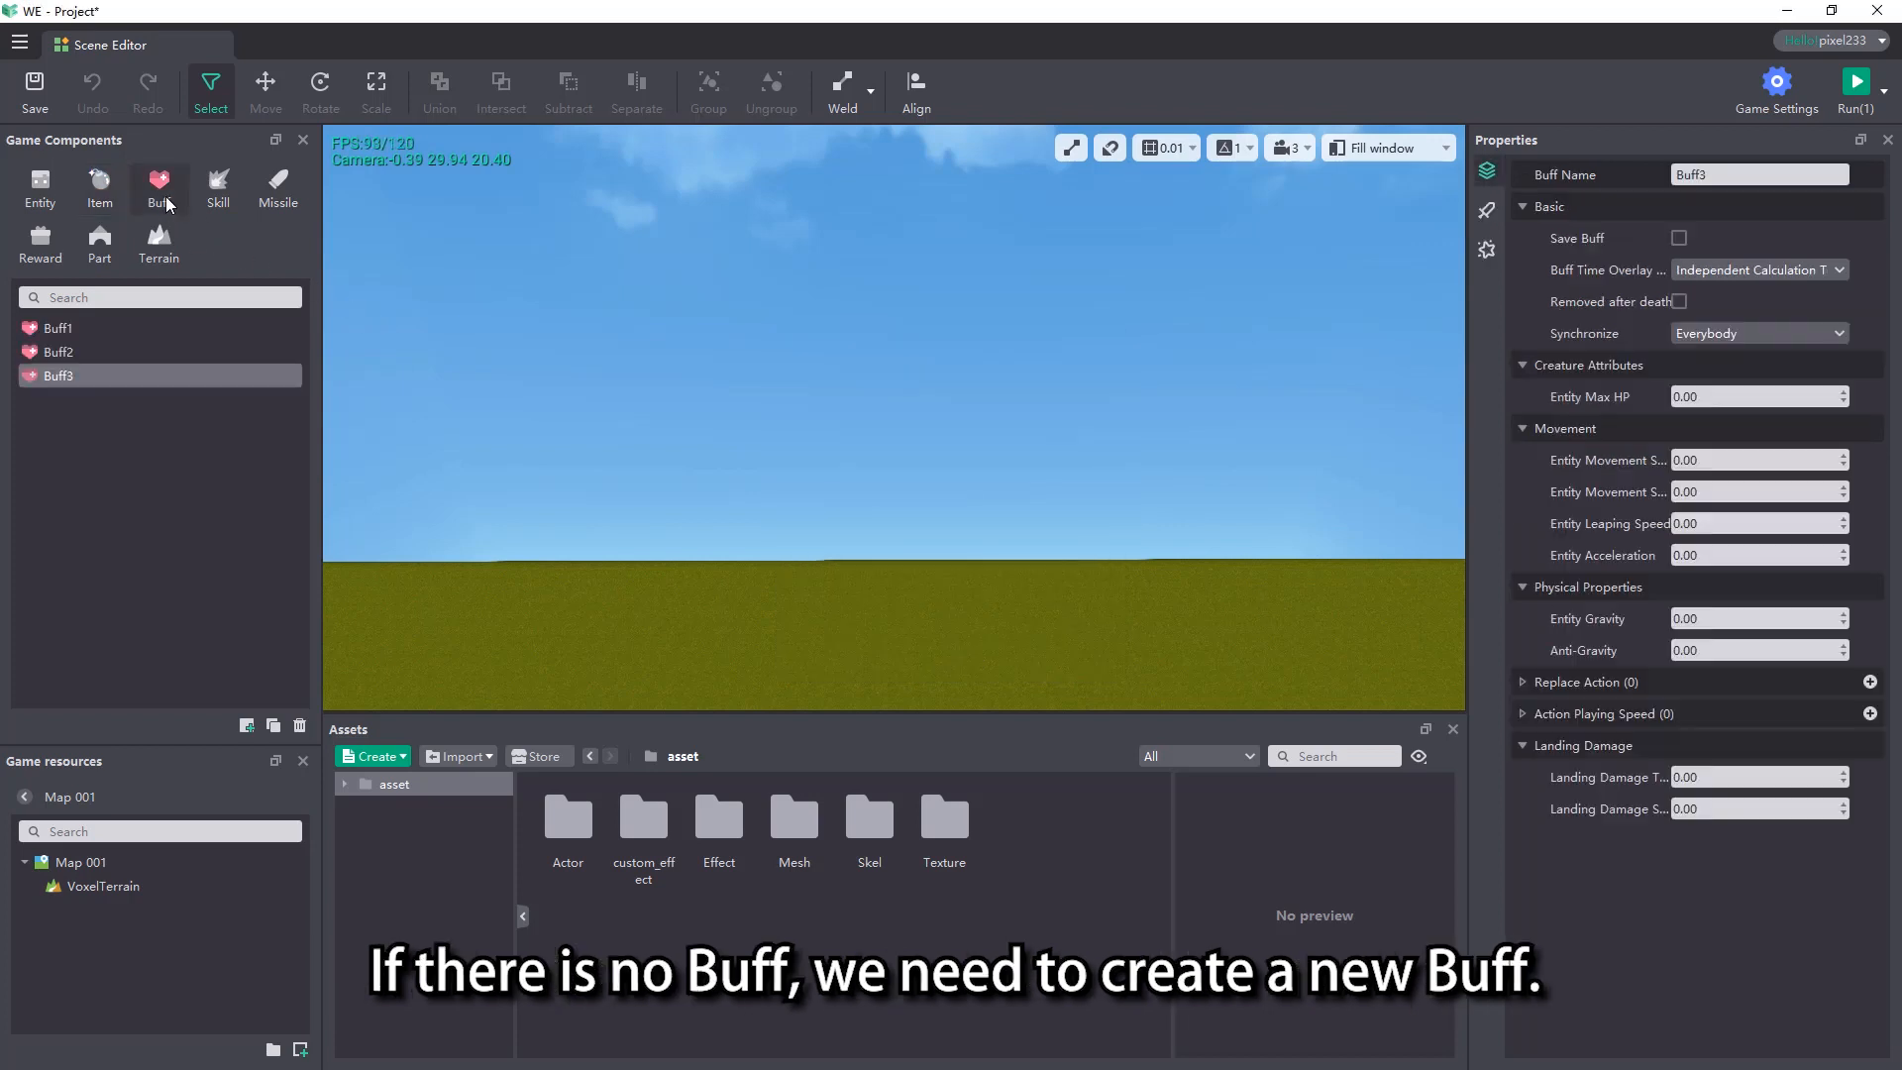
pyautogui.click(247, 726)
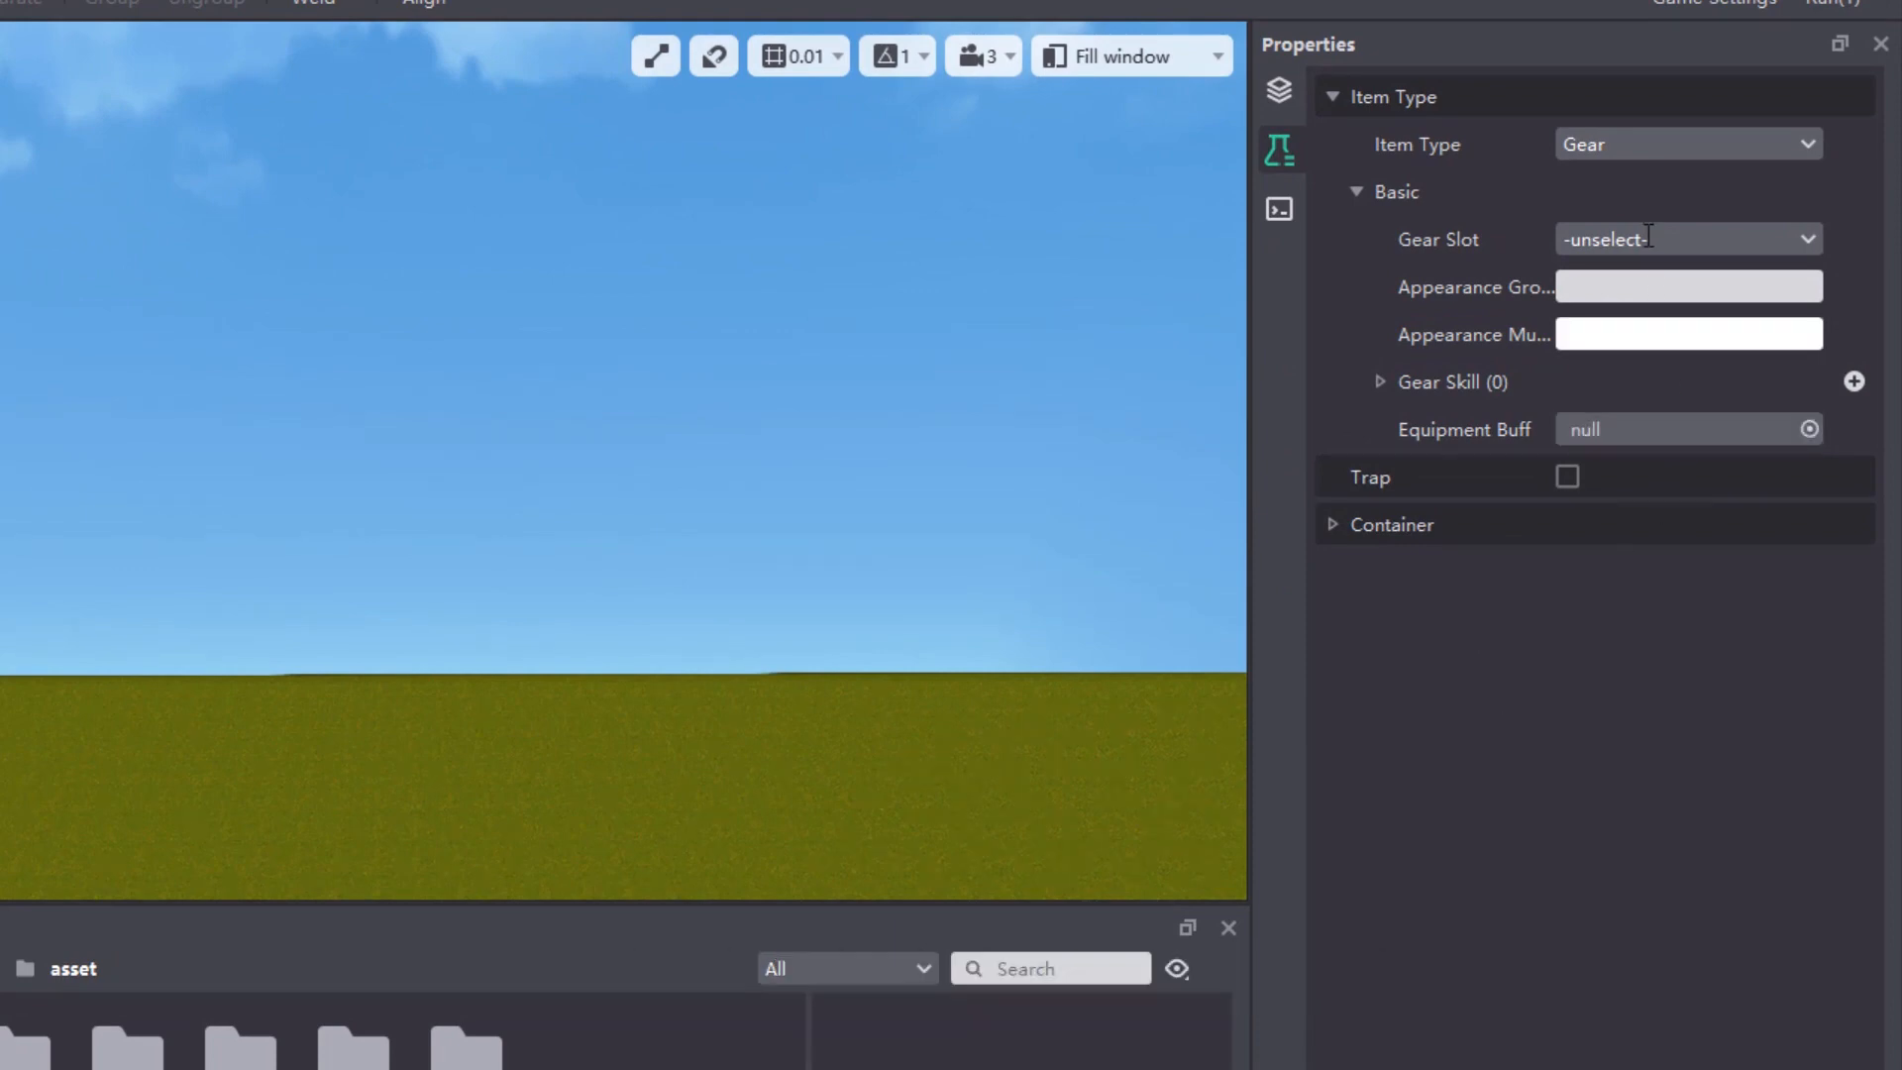
# Change the item's type to Handheld and enable As Currency
pyautogui.click(1625, 139)
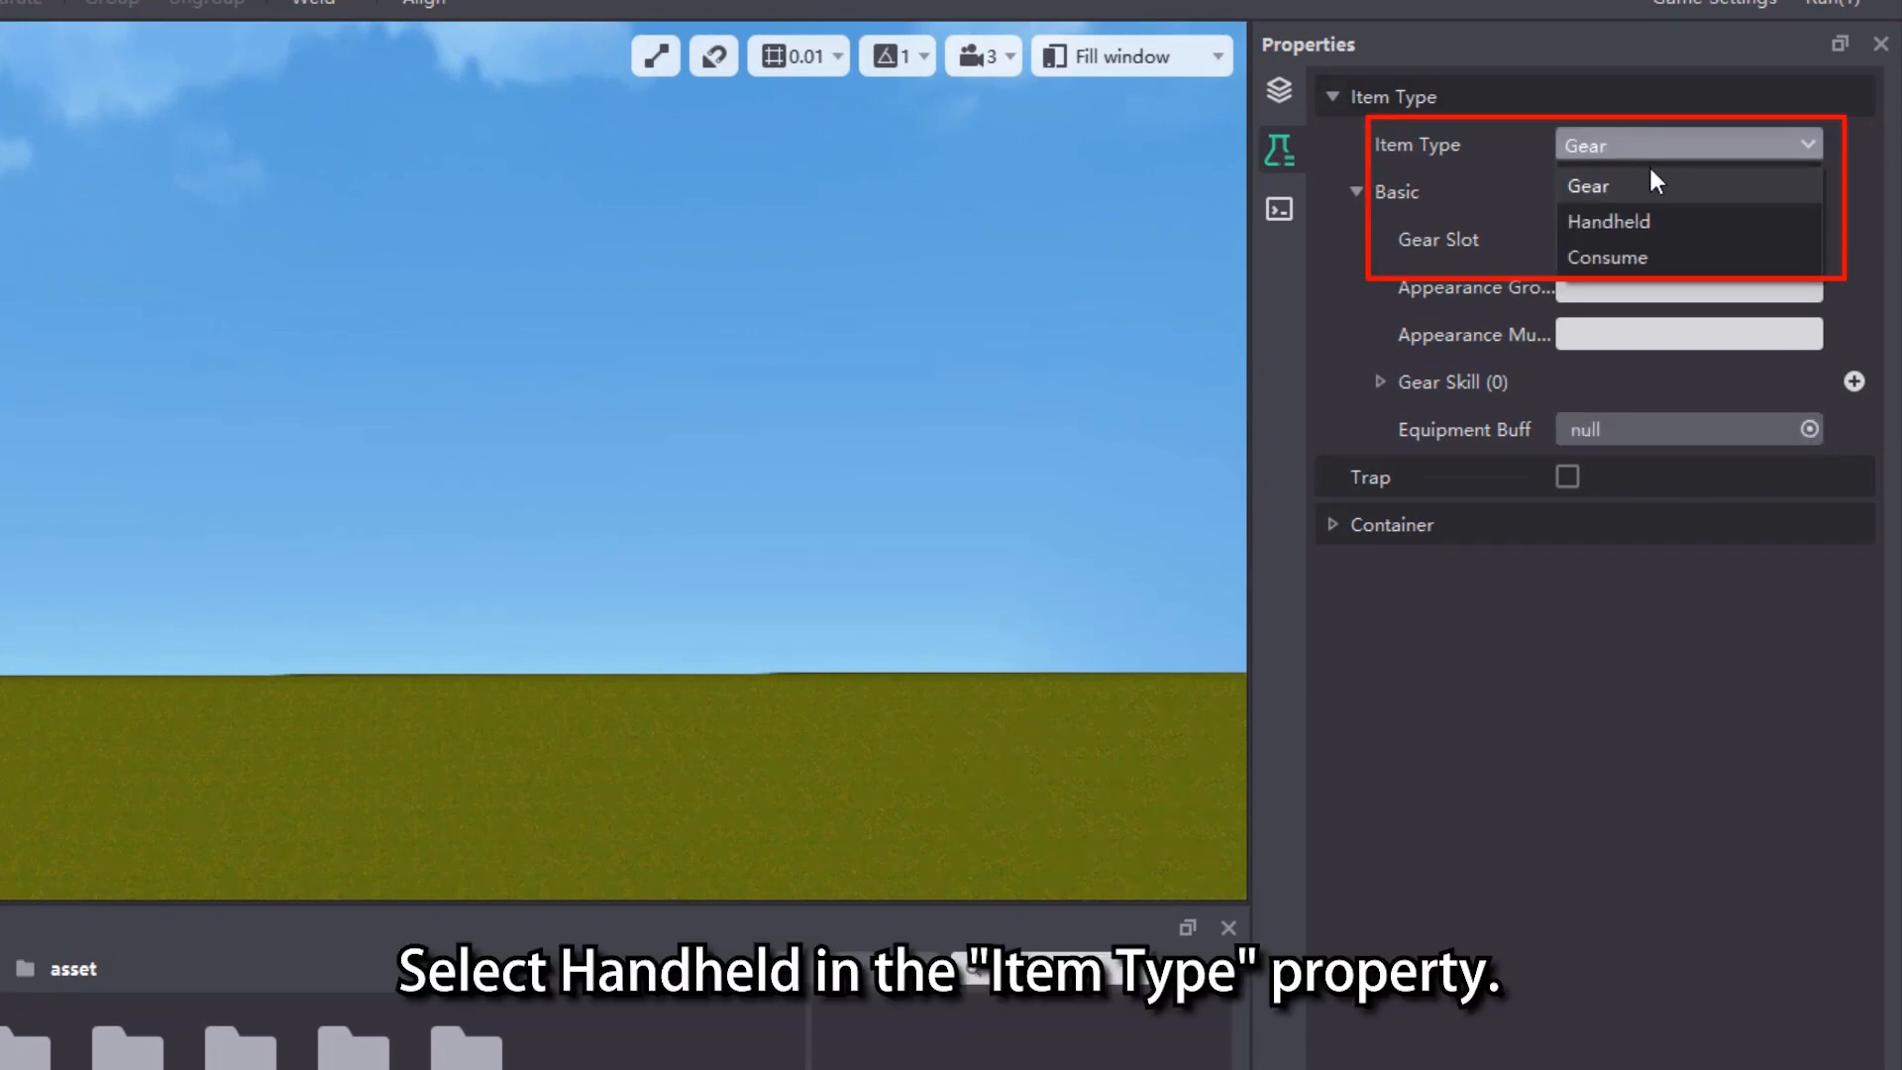
pyautogui.click(1668, 222)
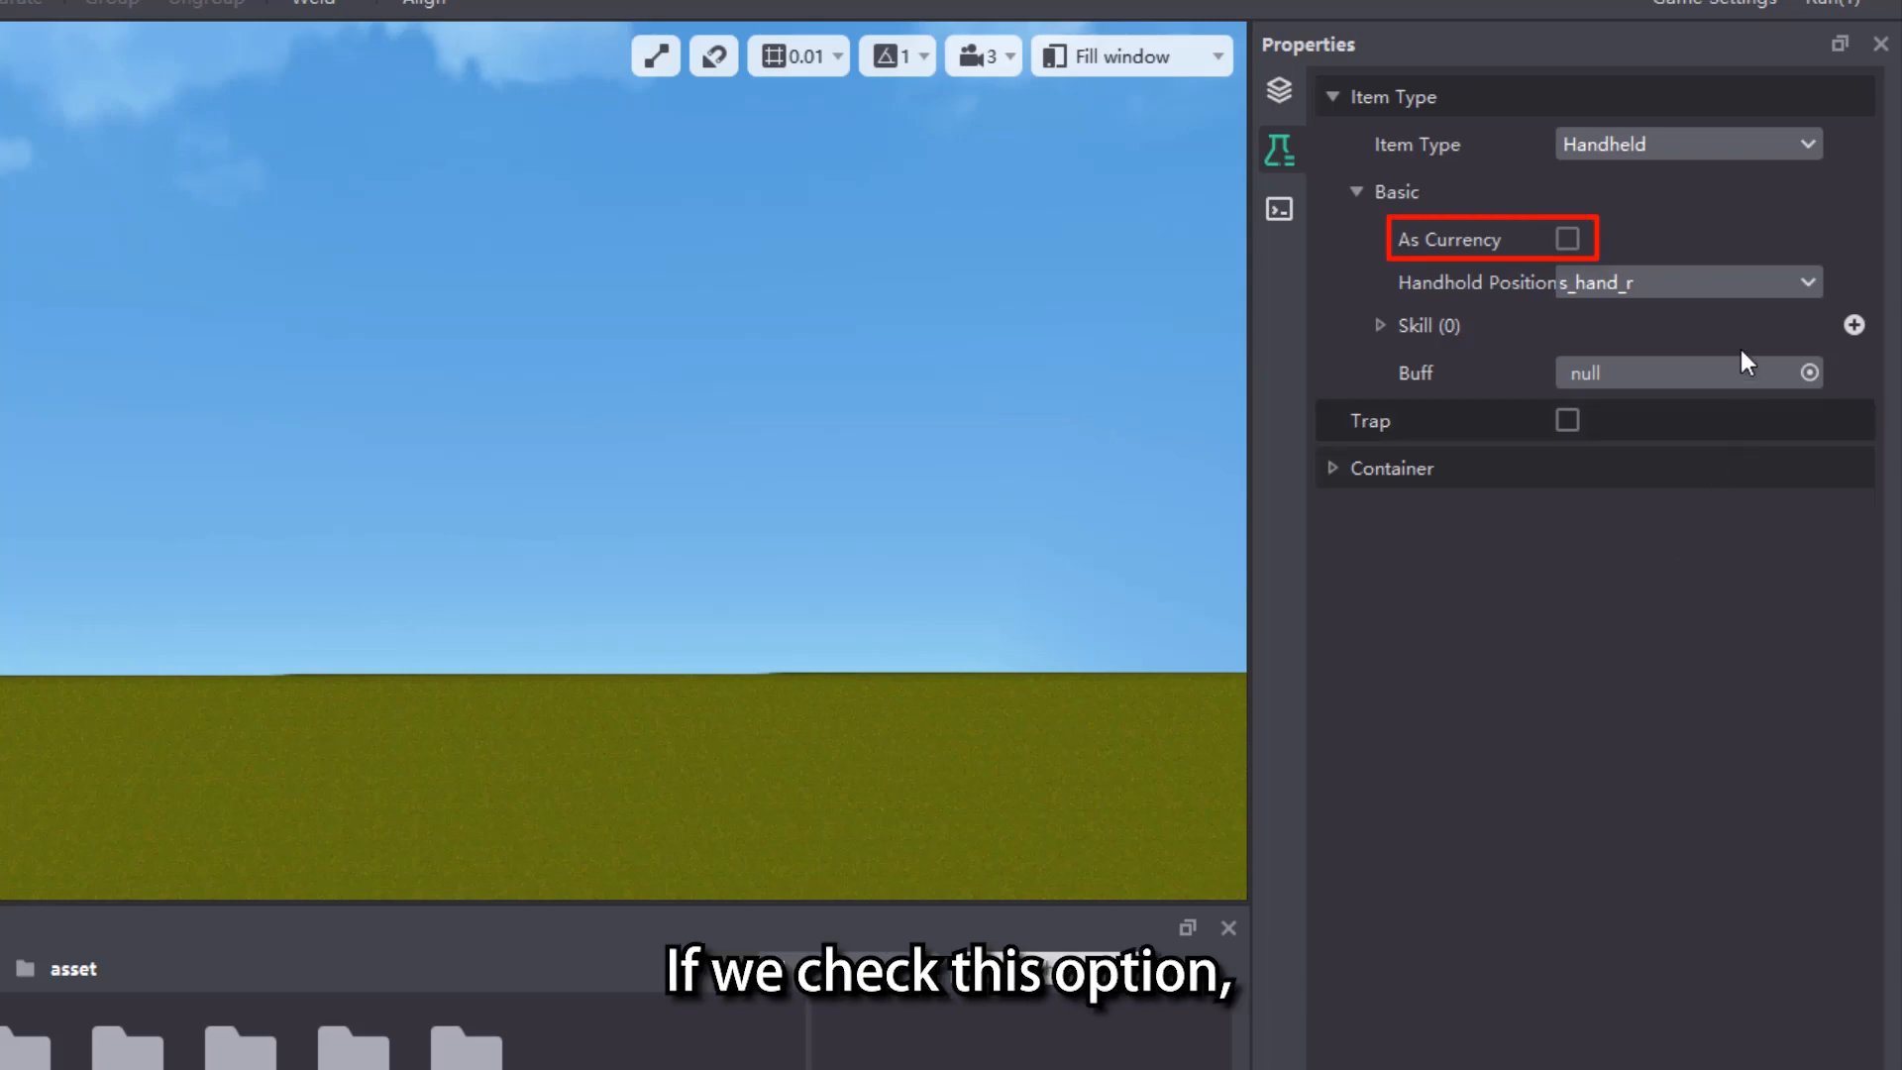
pyautogui.click(1568, 241)
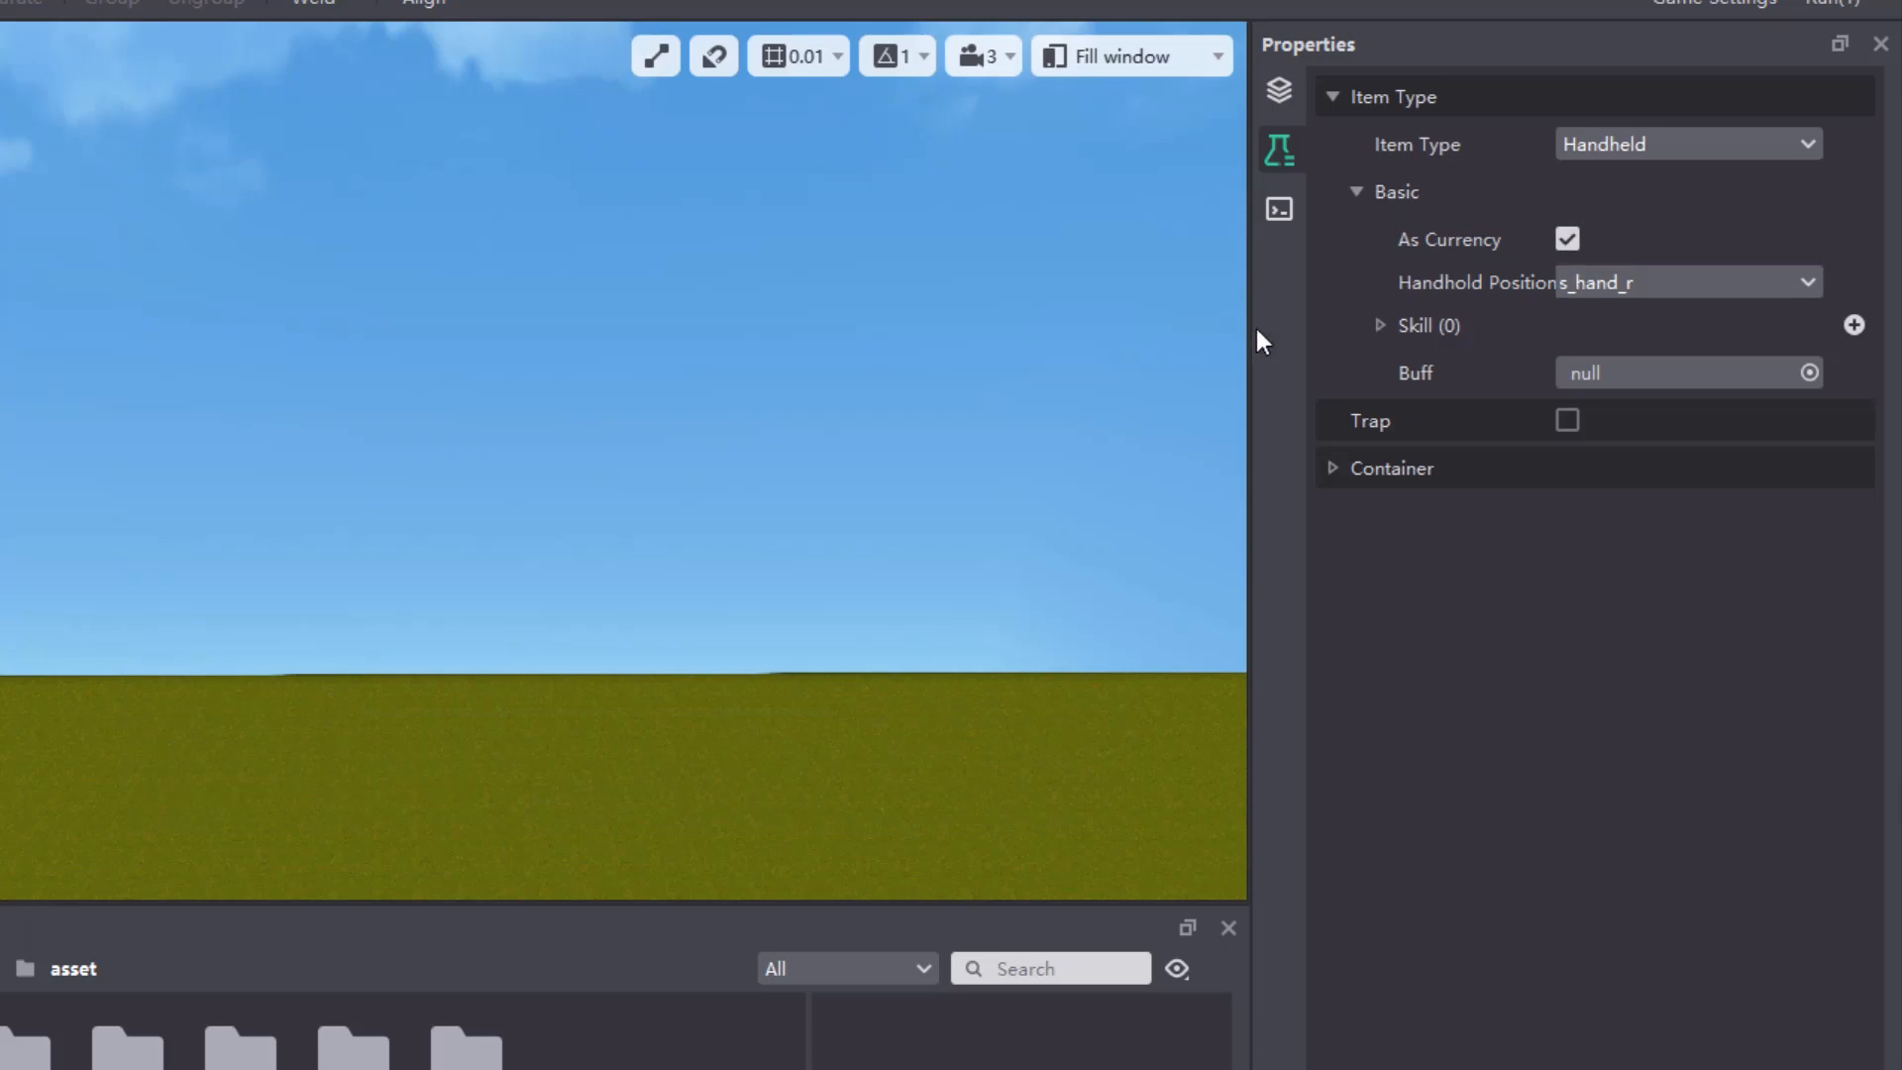
# Examine the available Handhold Position options for the Handheld item without changing the selection
pyautogui.moveTo(1249, 330); pyautogui.dragTo(1137, 323)
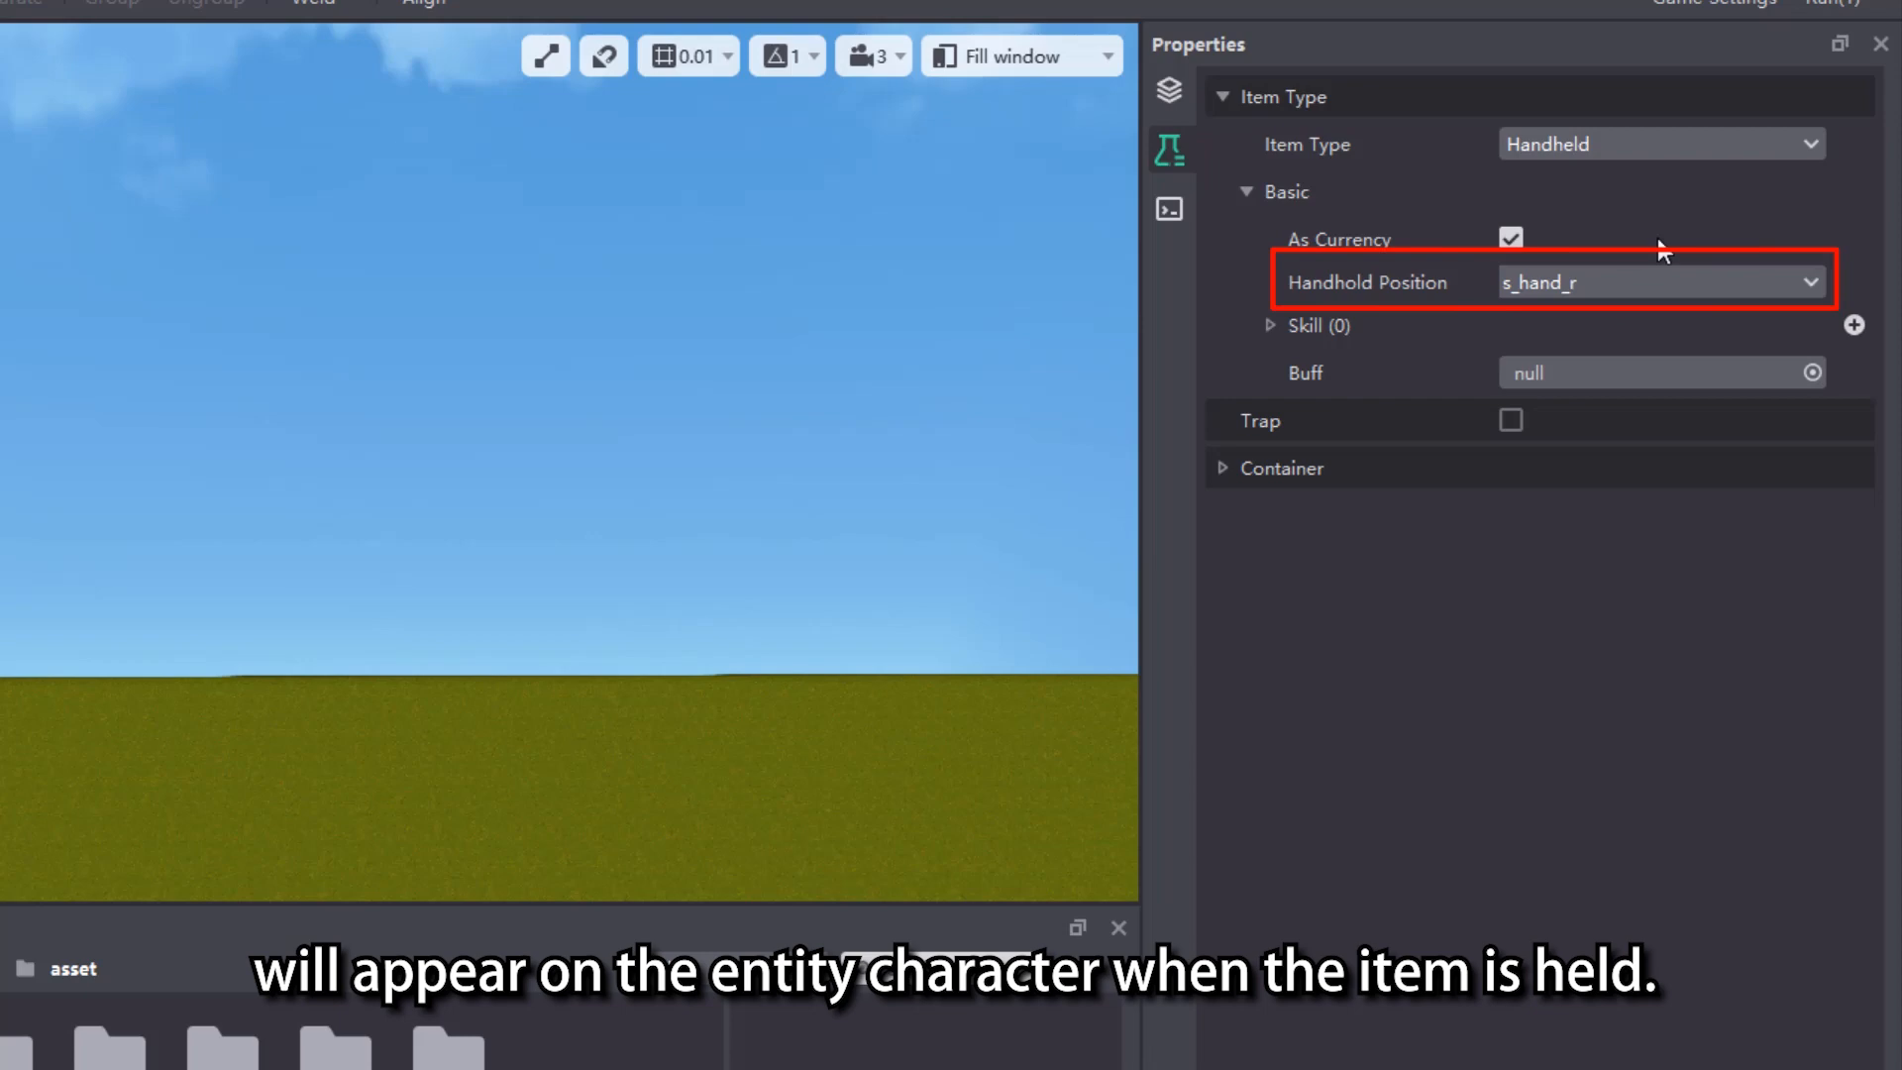
pyautogui.click(1811, 281)
pyautogui.scroll(10, 1751, 386)
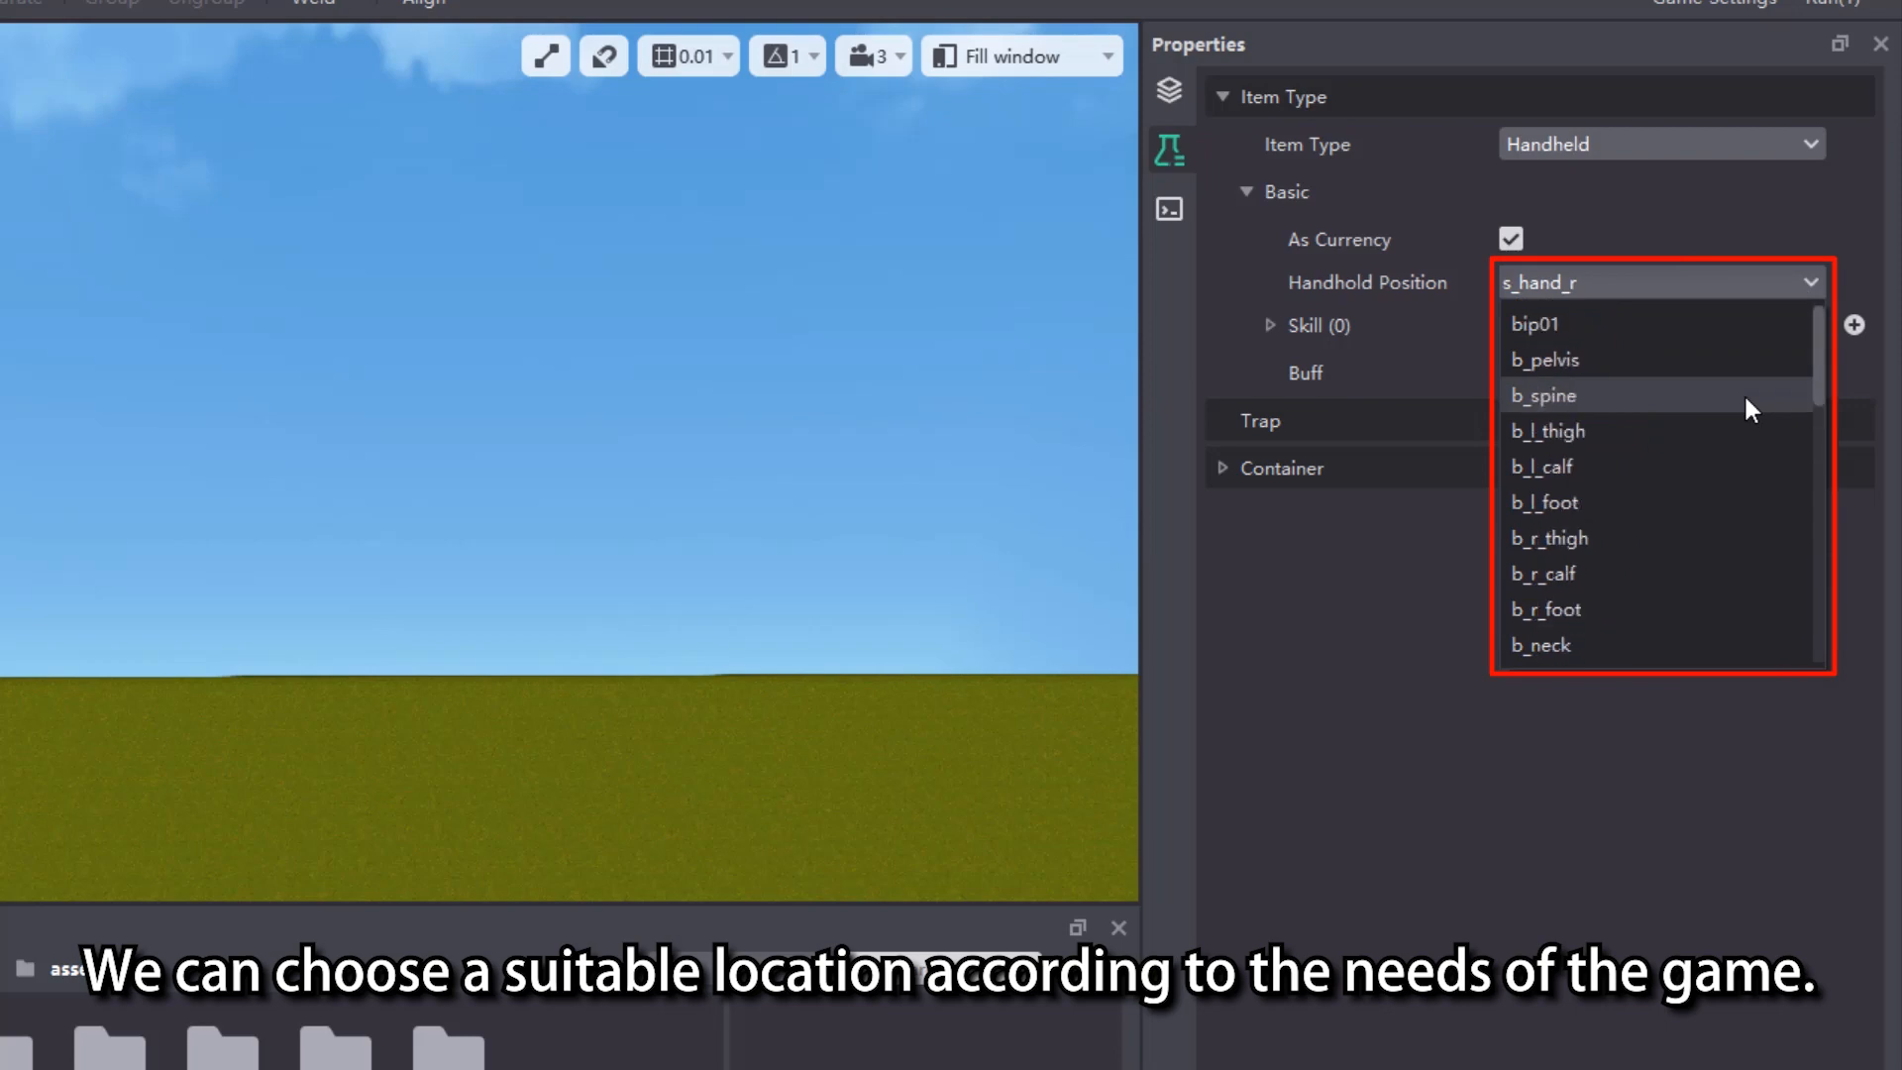
pyautogui.scroll(-6, 1746, 400)
pyautogui.scroll(-3, 1744, 392)
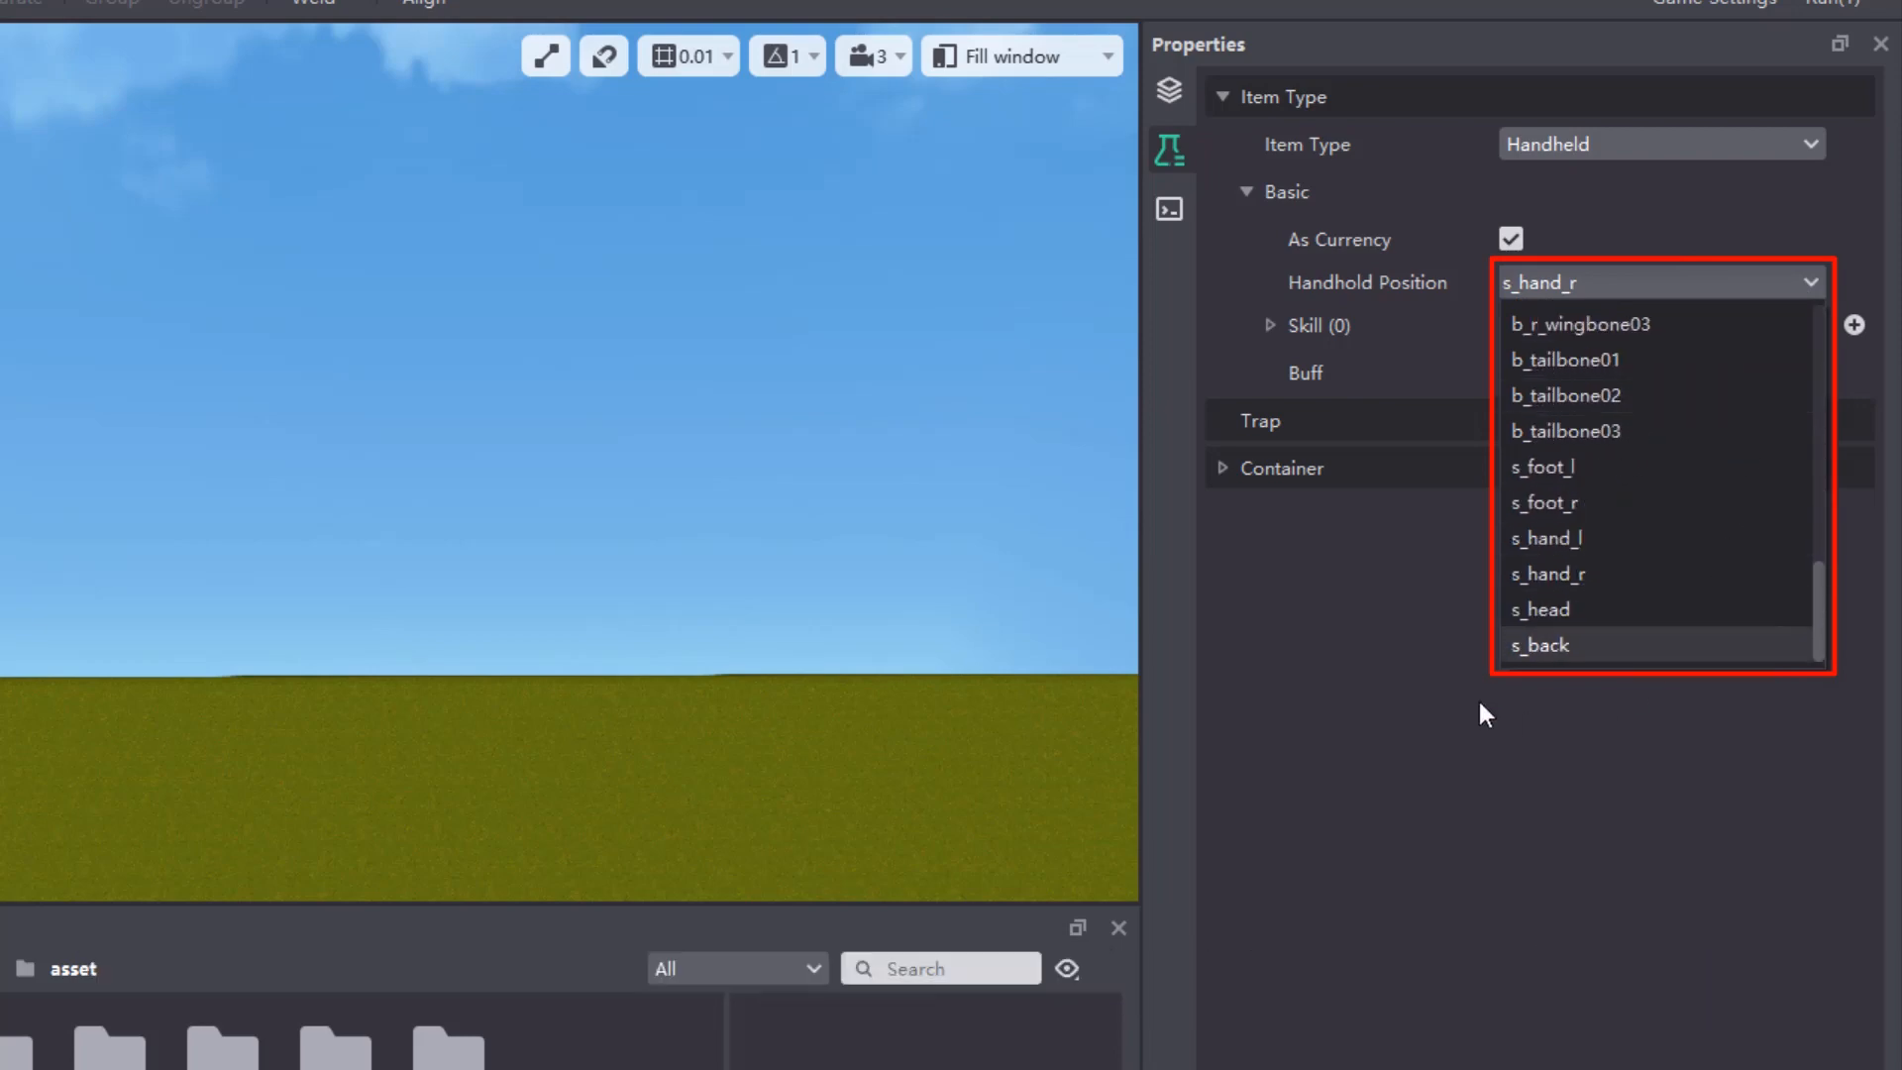
pyautogui.click(1349, 673)
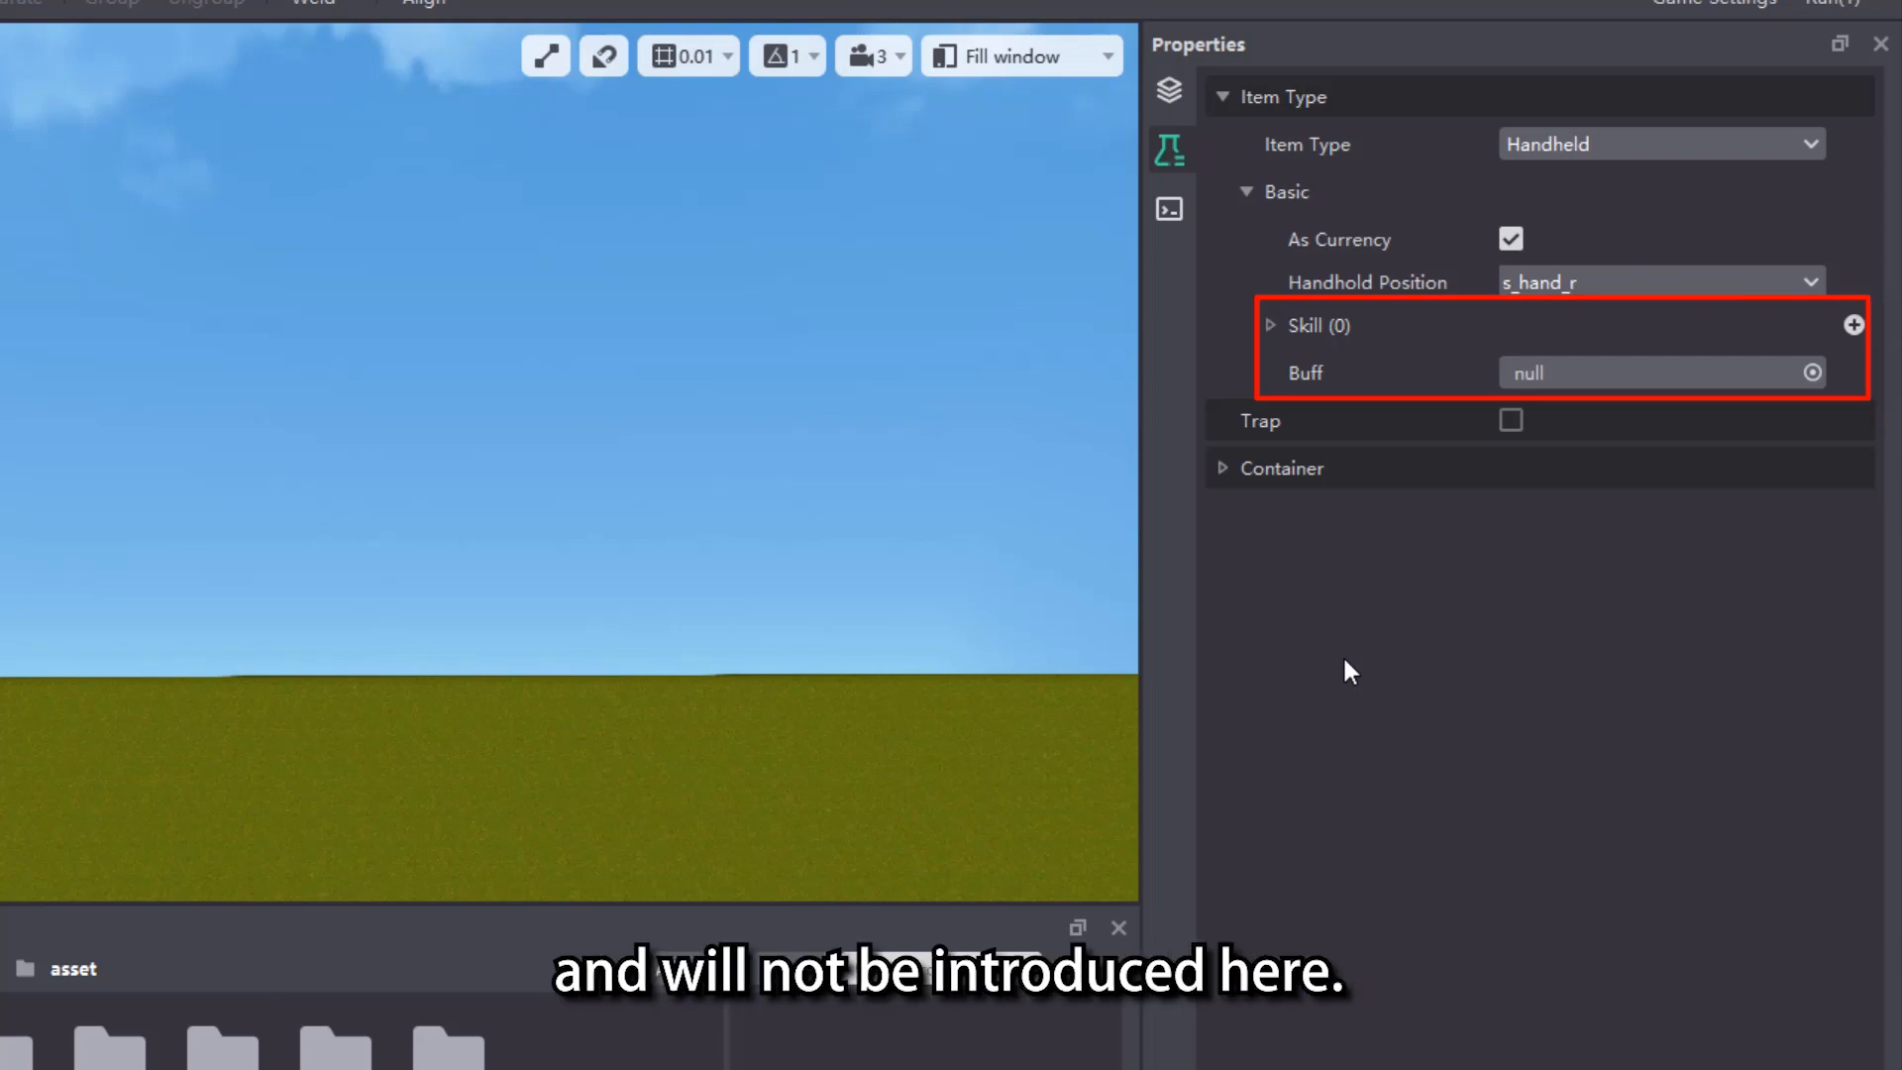
# Change the item's type to Consume and set the buff gained after the item is used to Buff1
pyautogui.click(1740, 148)
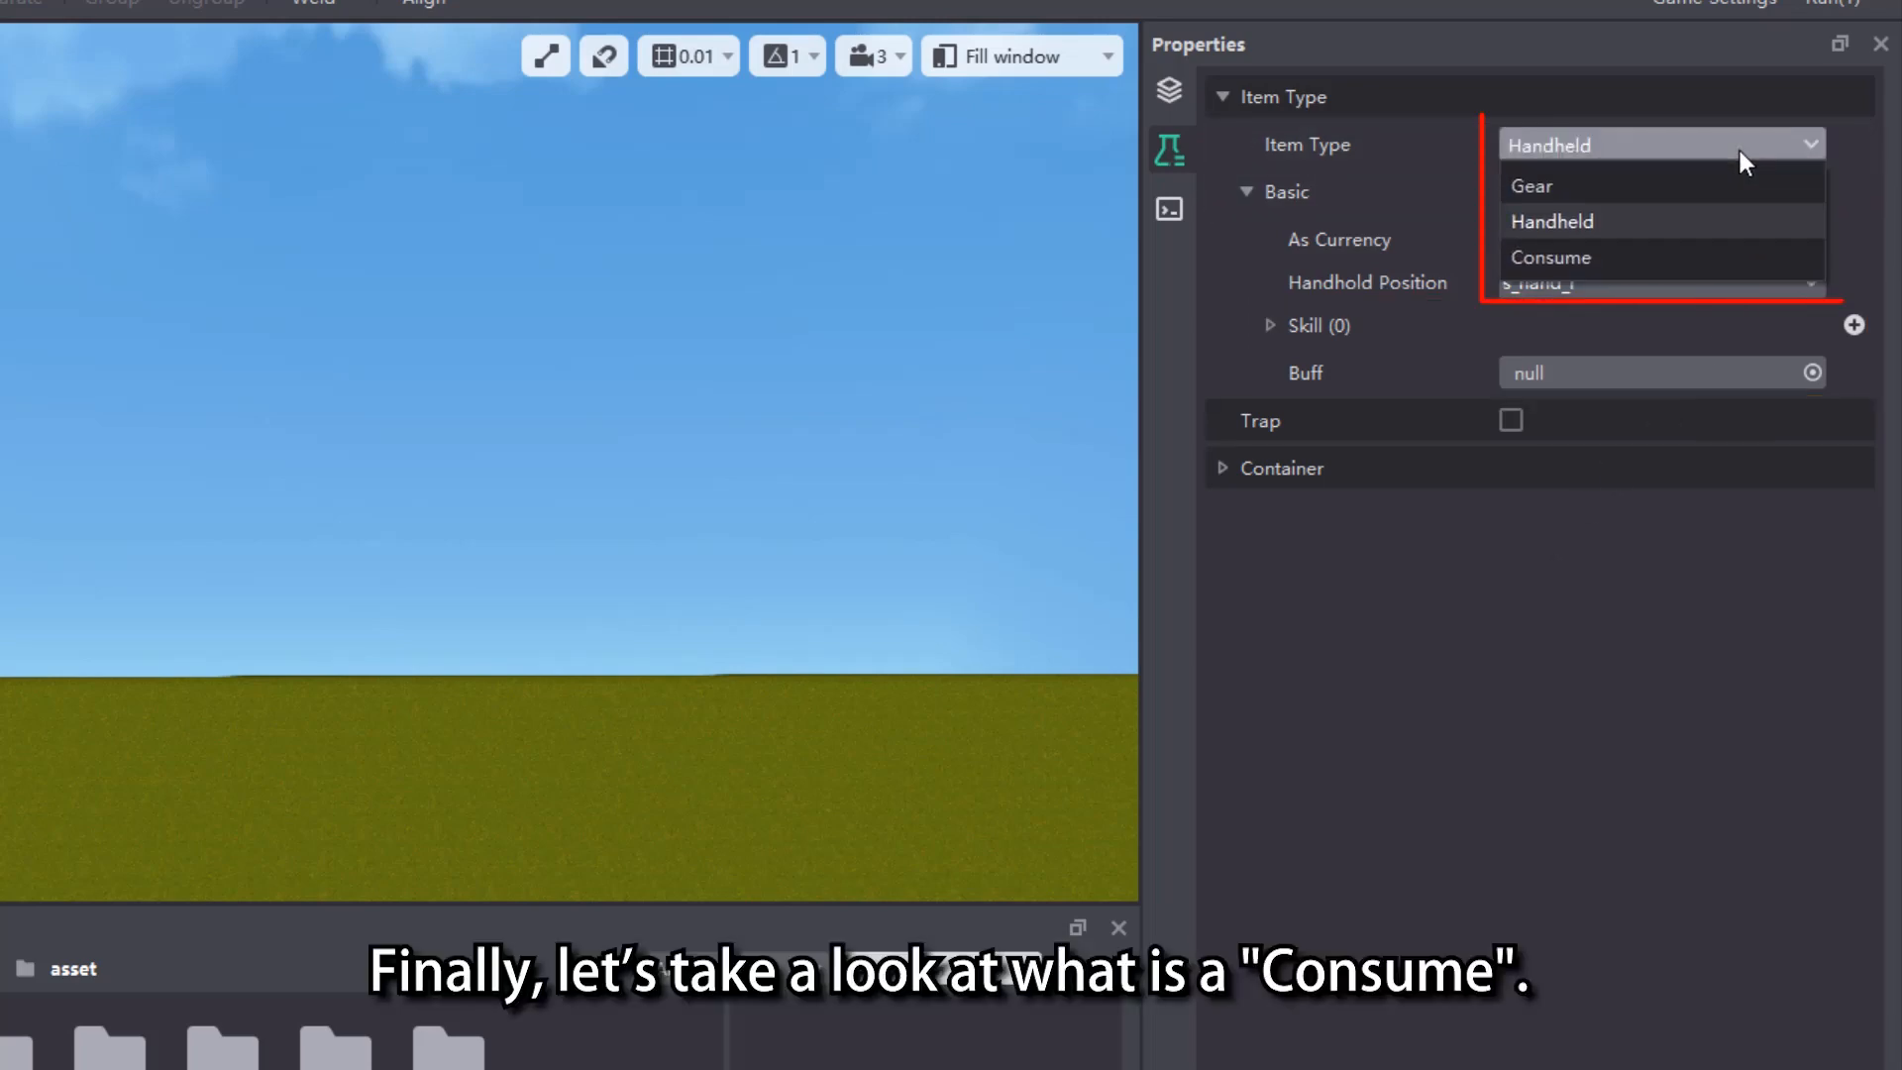
pyautogui.click(1683, 256)
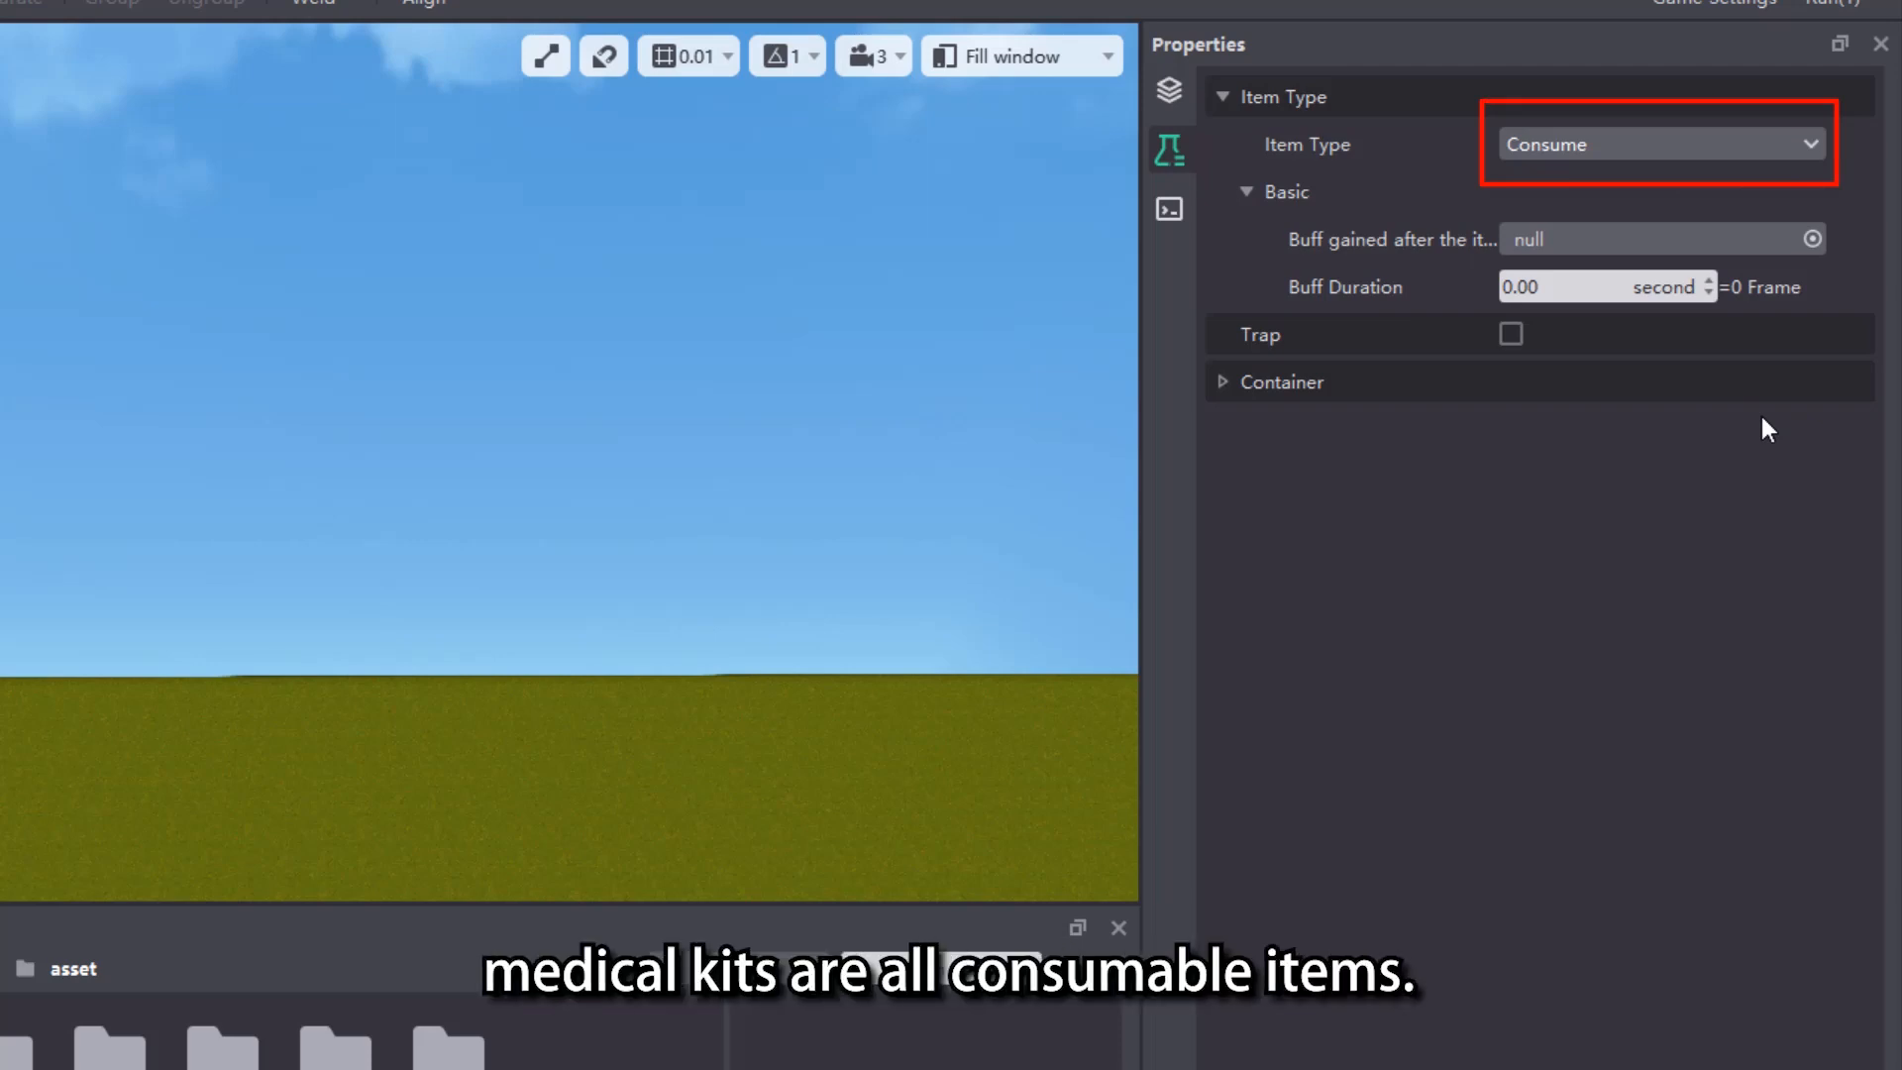
pyautogui.click(1700, 237)
pyautogui.click(507, 807)
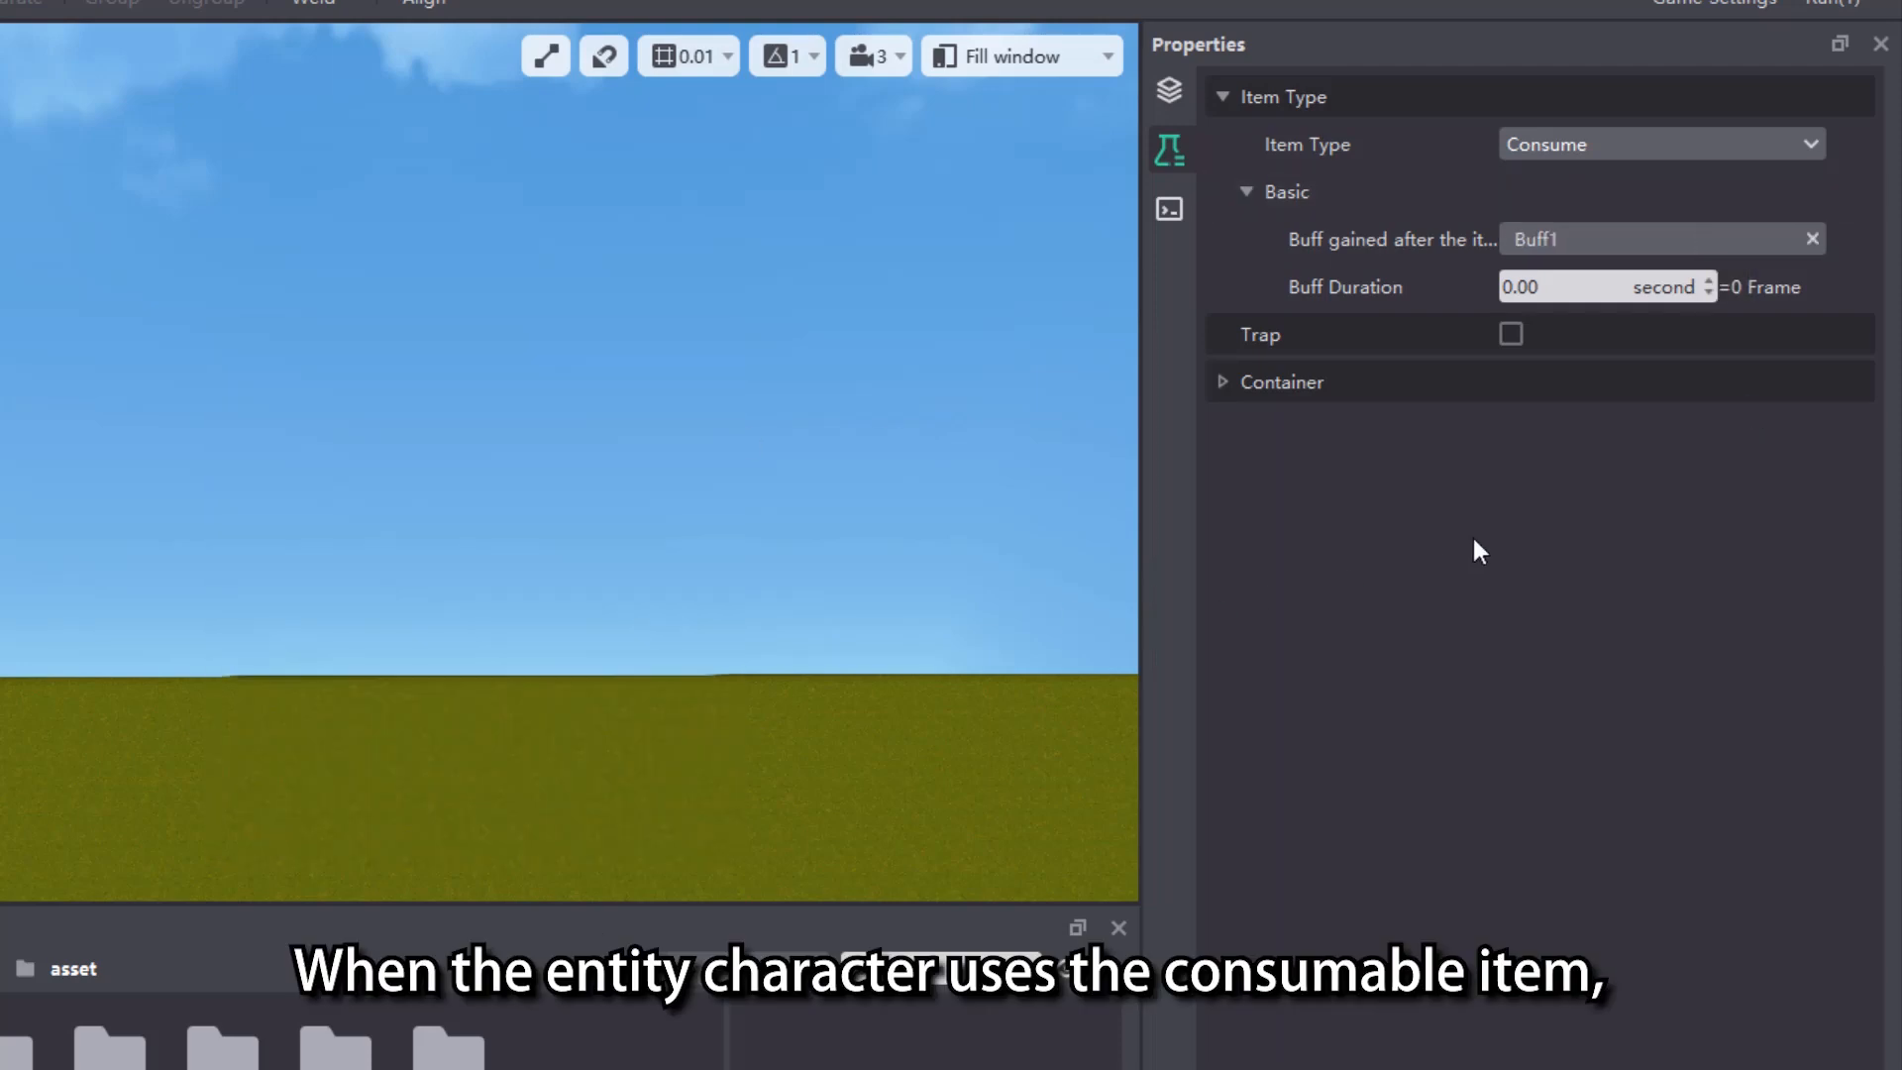
# Set the consumable item's Buff Duration to 20 seconds
pyautogui.moveTo(1140, 479); pyautogui.dragTo(844, 459)
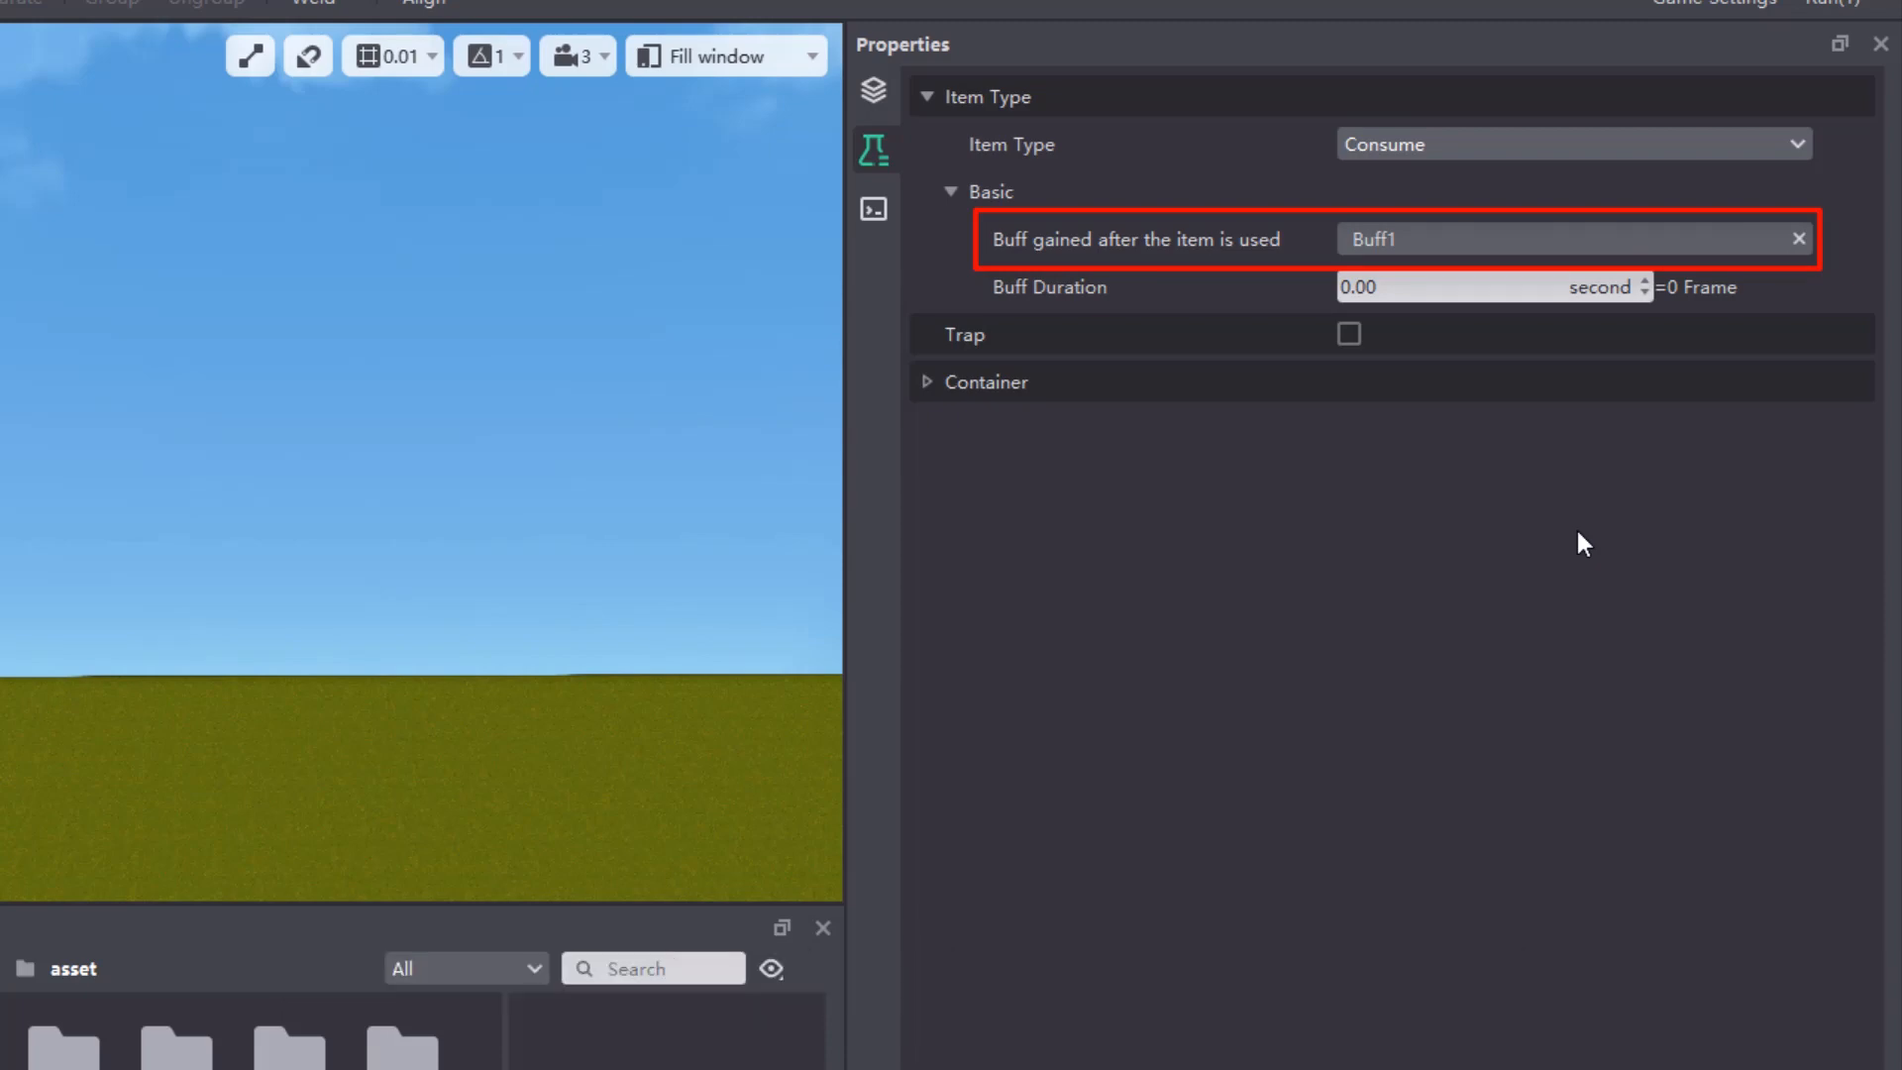
pyautogui.click(1431, 289)
pyautogui.write('20')
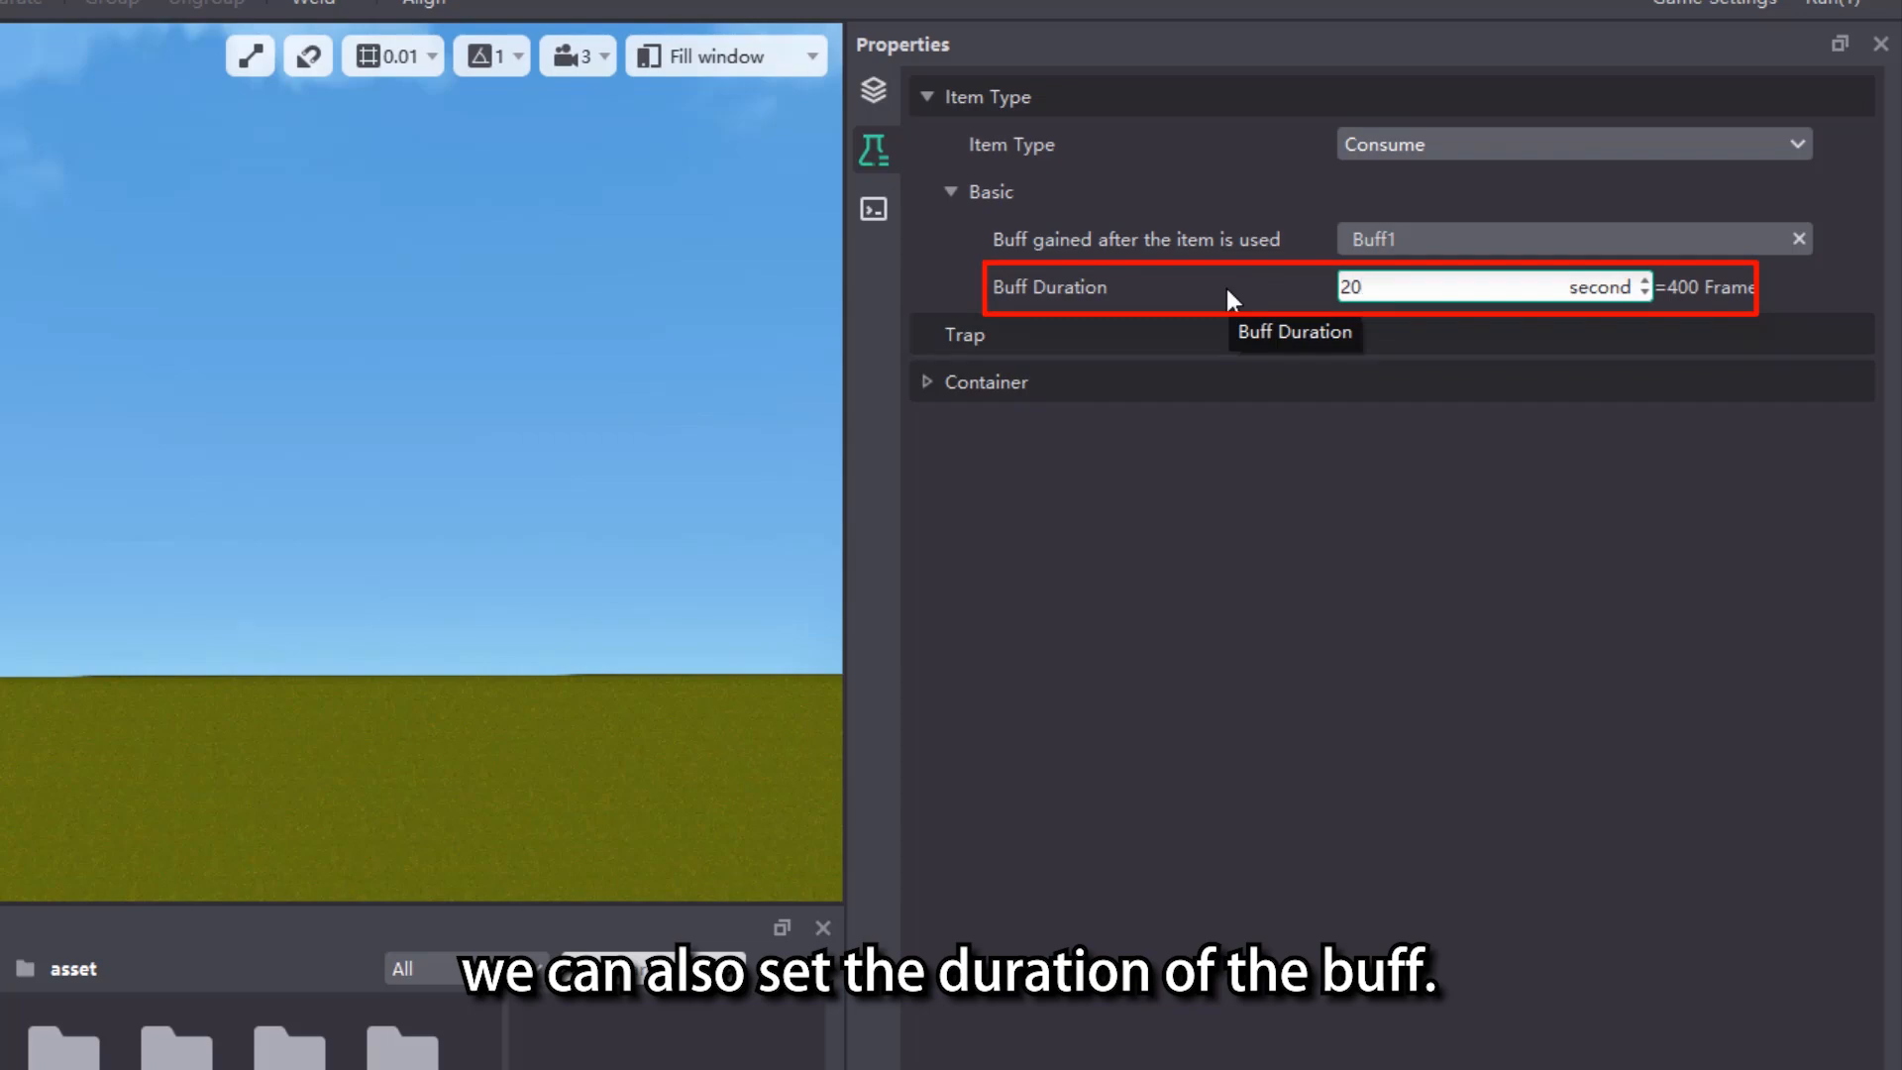
pyautogui.press('Return')
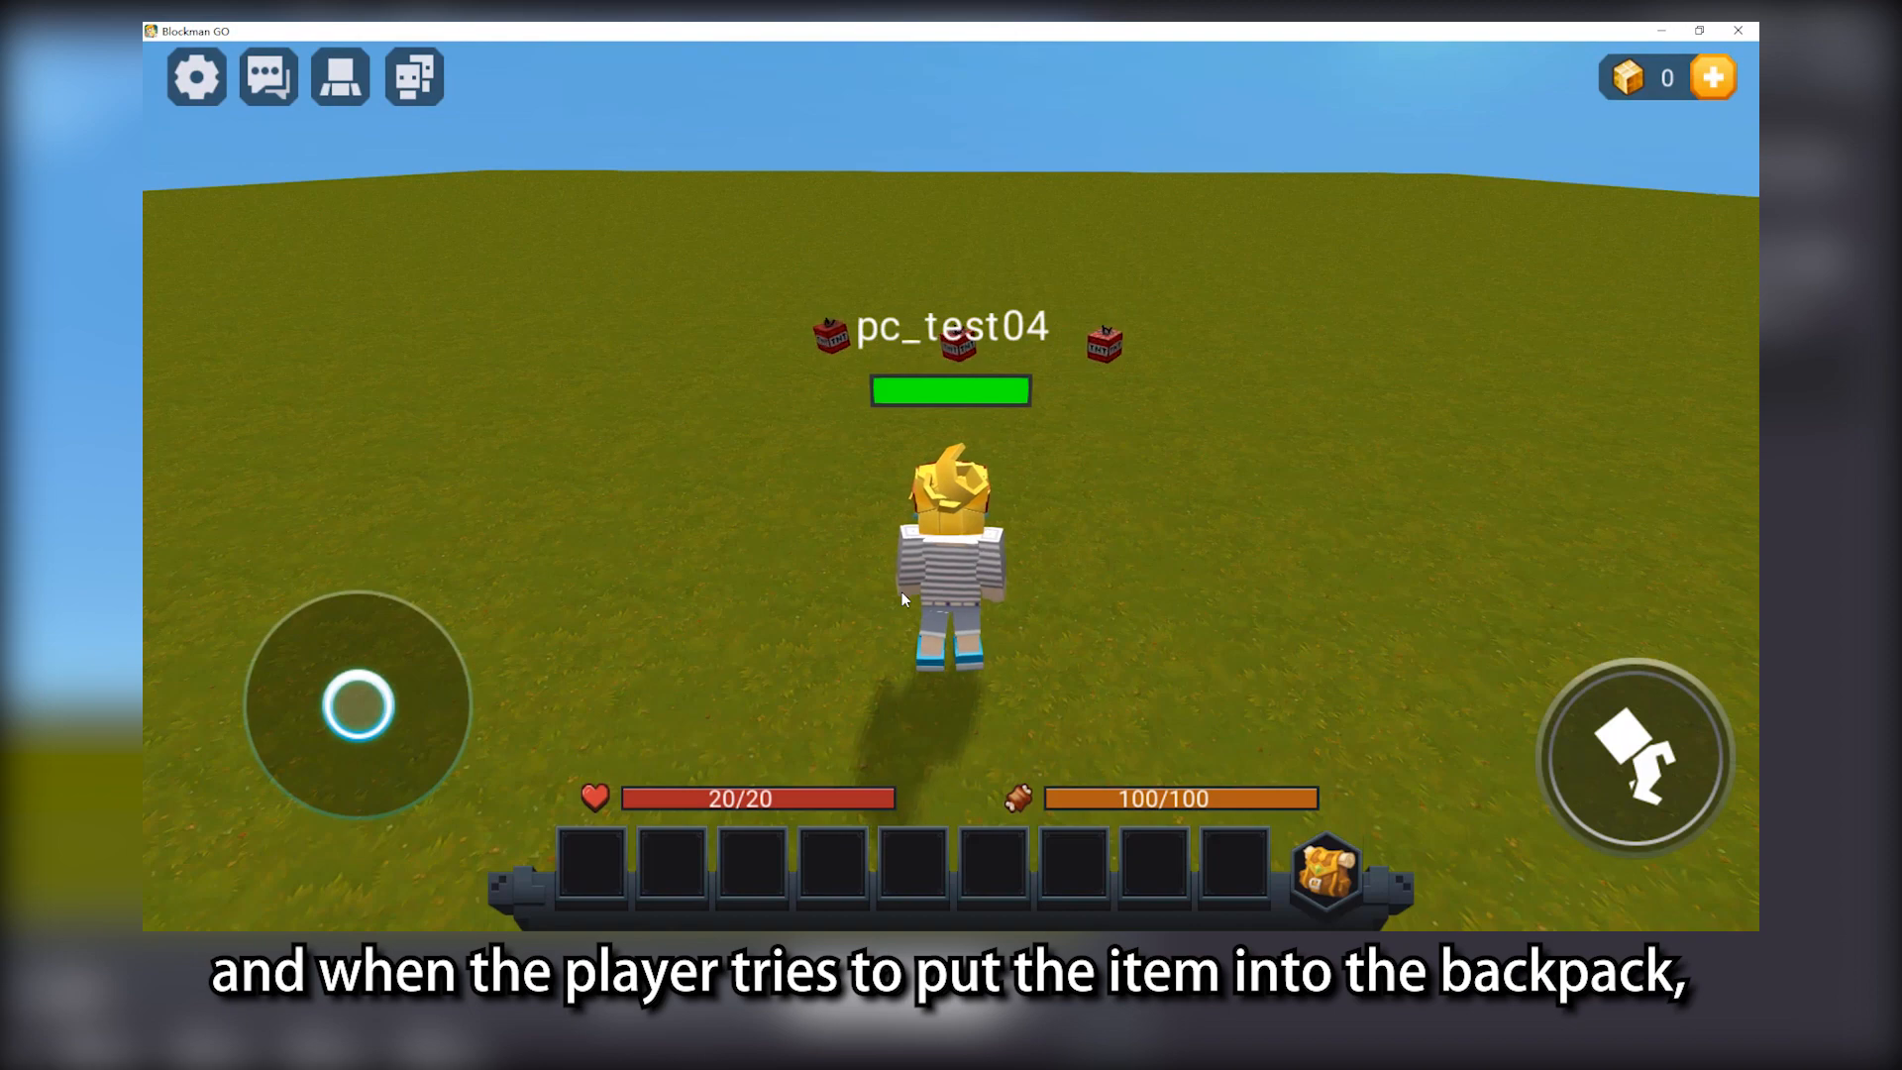
# Walk the character toward the TNT items on the ground to test the trap in the game
pyautogui.press('w')
pyautogui.press('w')
pyautogui.moveTo(1106, 619)
pyautogui.mouseDown()
pyautogui.moveTo(914, 632)
pyautogui.moveTo(1143, 629)
pyautogui.moveTo(996, 606)
pyautogui.mouseUp()
pyautogui.press('w')
pyautogui.press('a')
pyautogui.press('w')
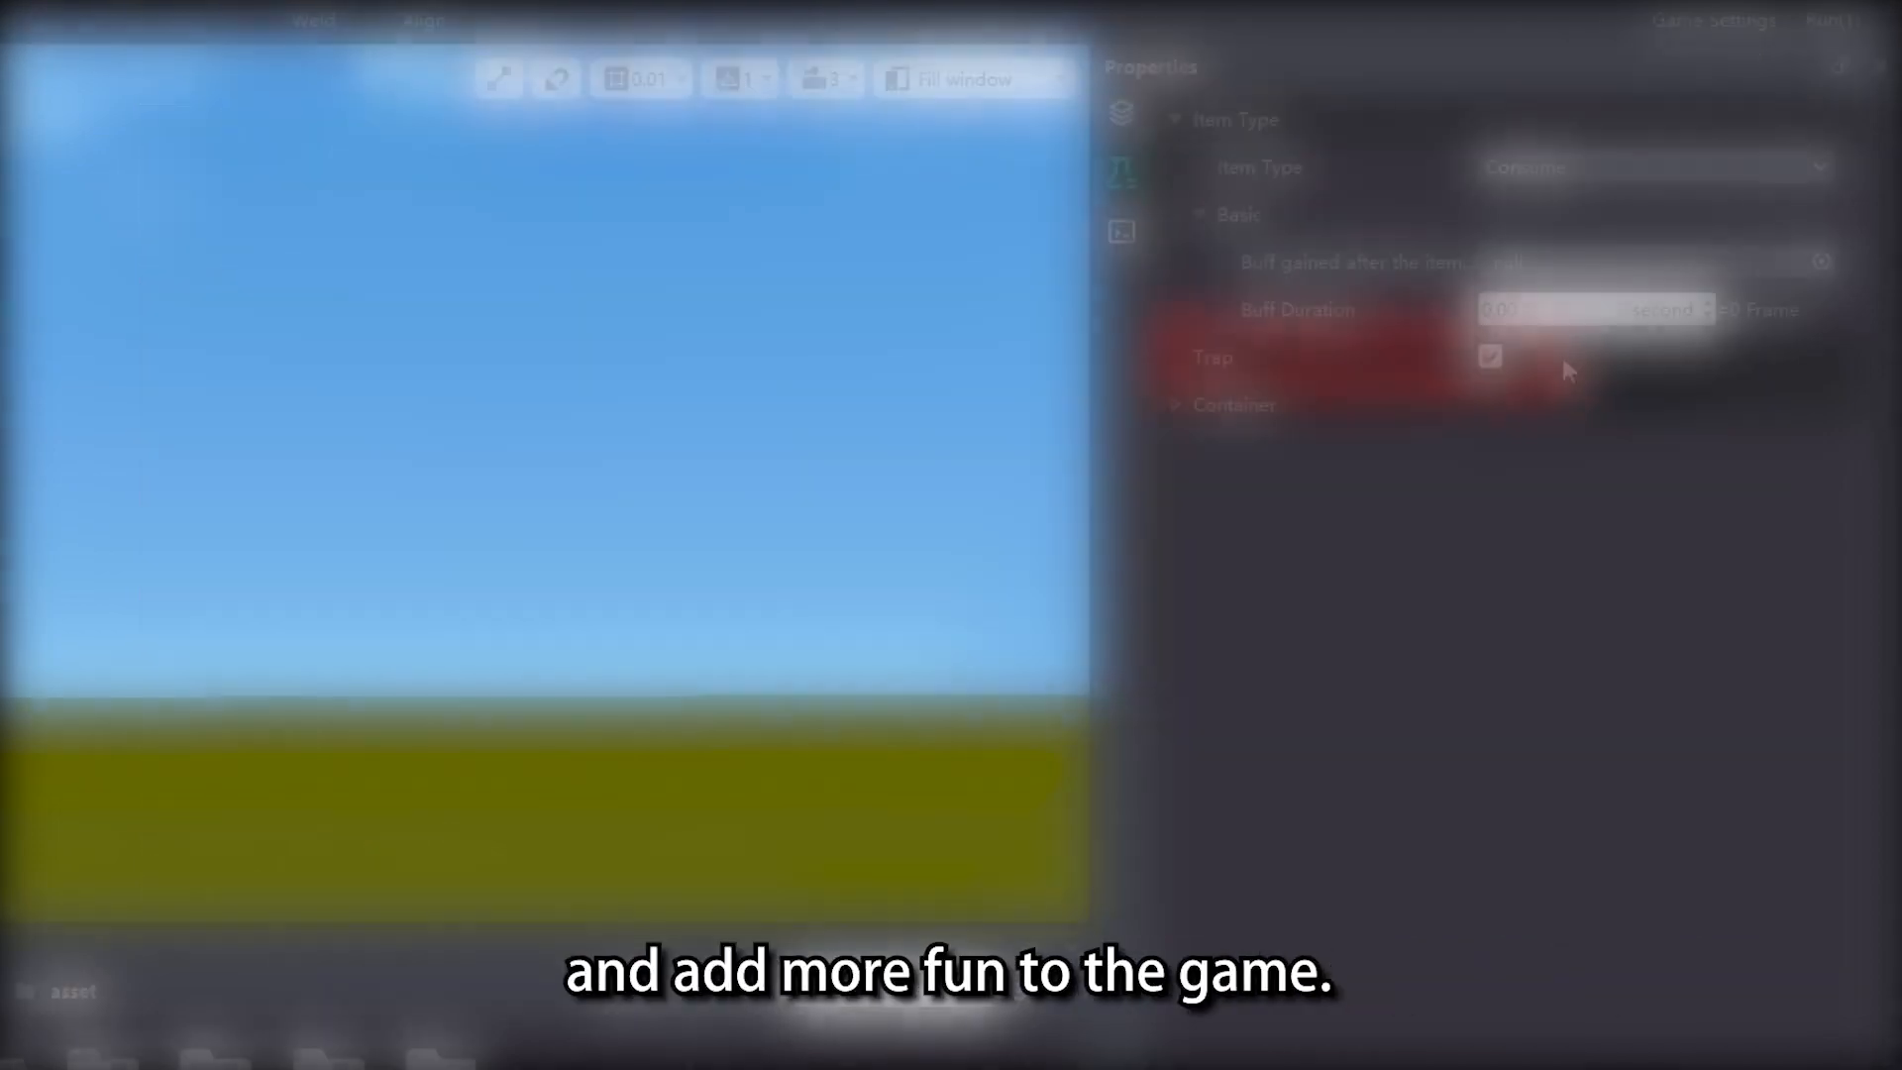
# Enable the Container function for the Consume item
pyautogui.click(1173, 405)
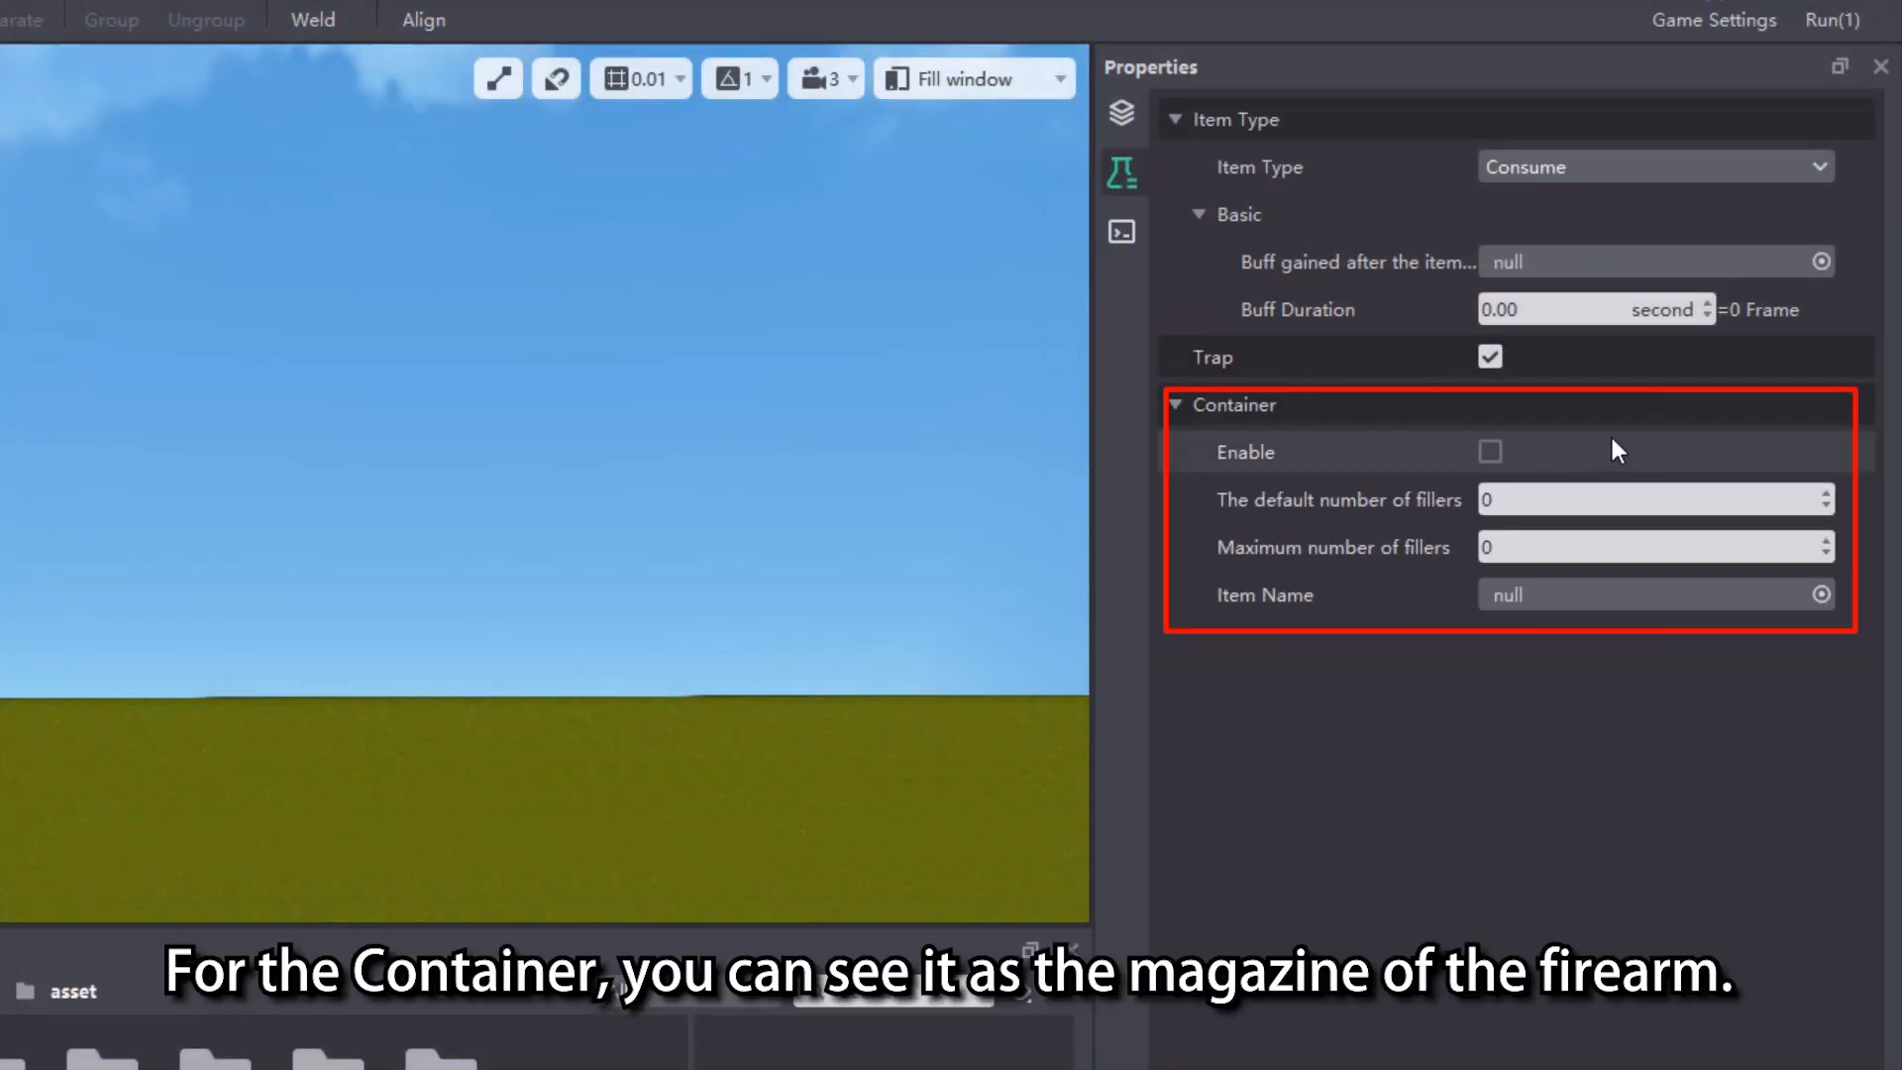
pyautogui.click(1491, 454)
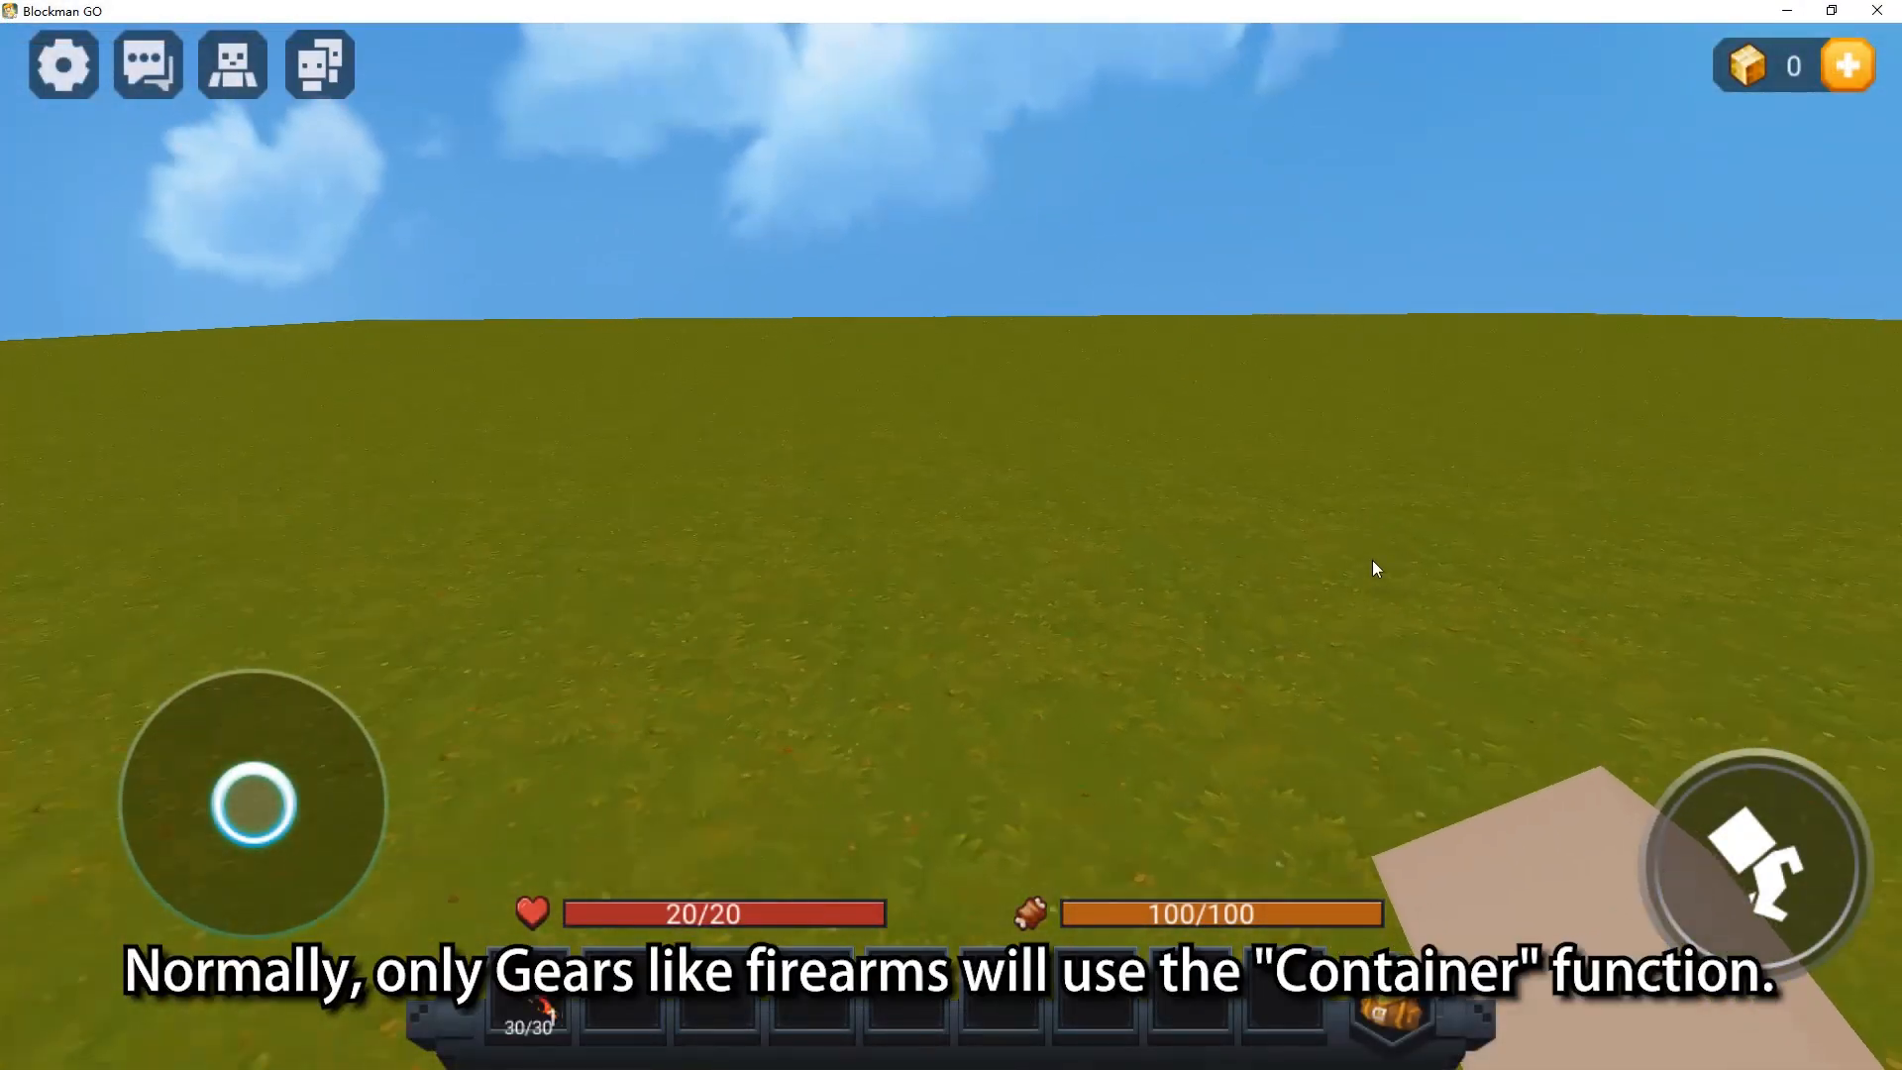
# Equip the gun in the running game and fire it several times to check its filler count
pyautogui.click(528, 1000)
pyautogui.moveTo(1195, 576); pyautogui.dragTo(1210, 497)
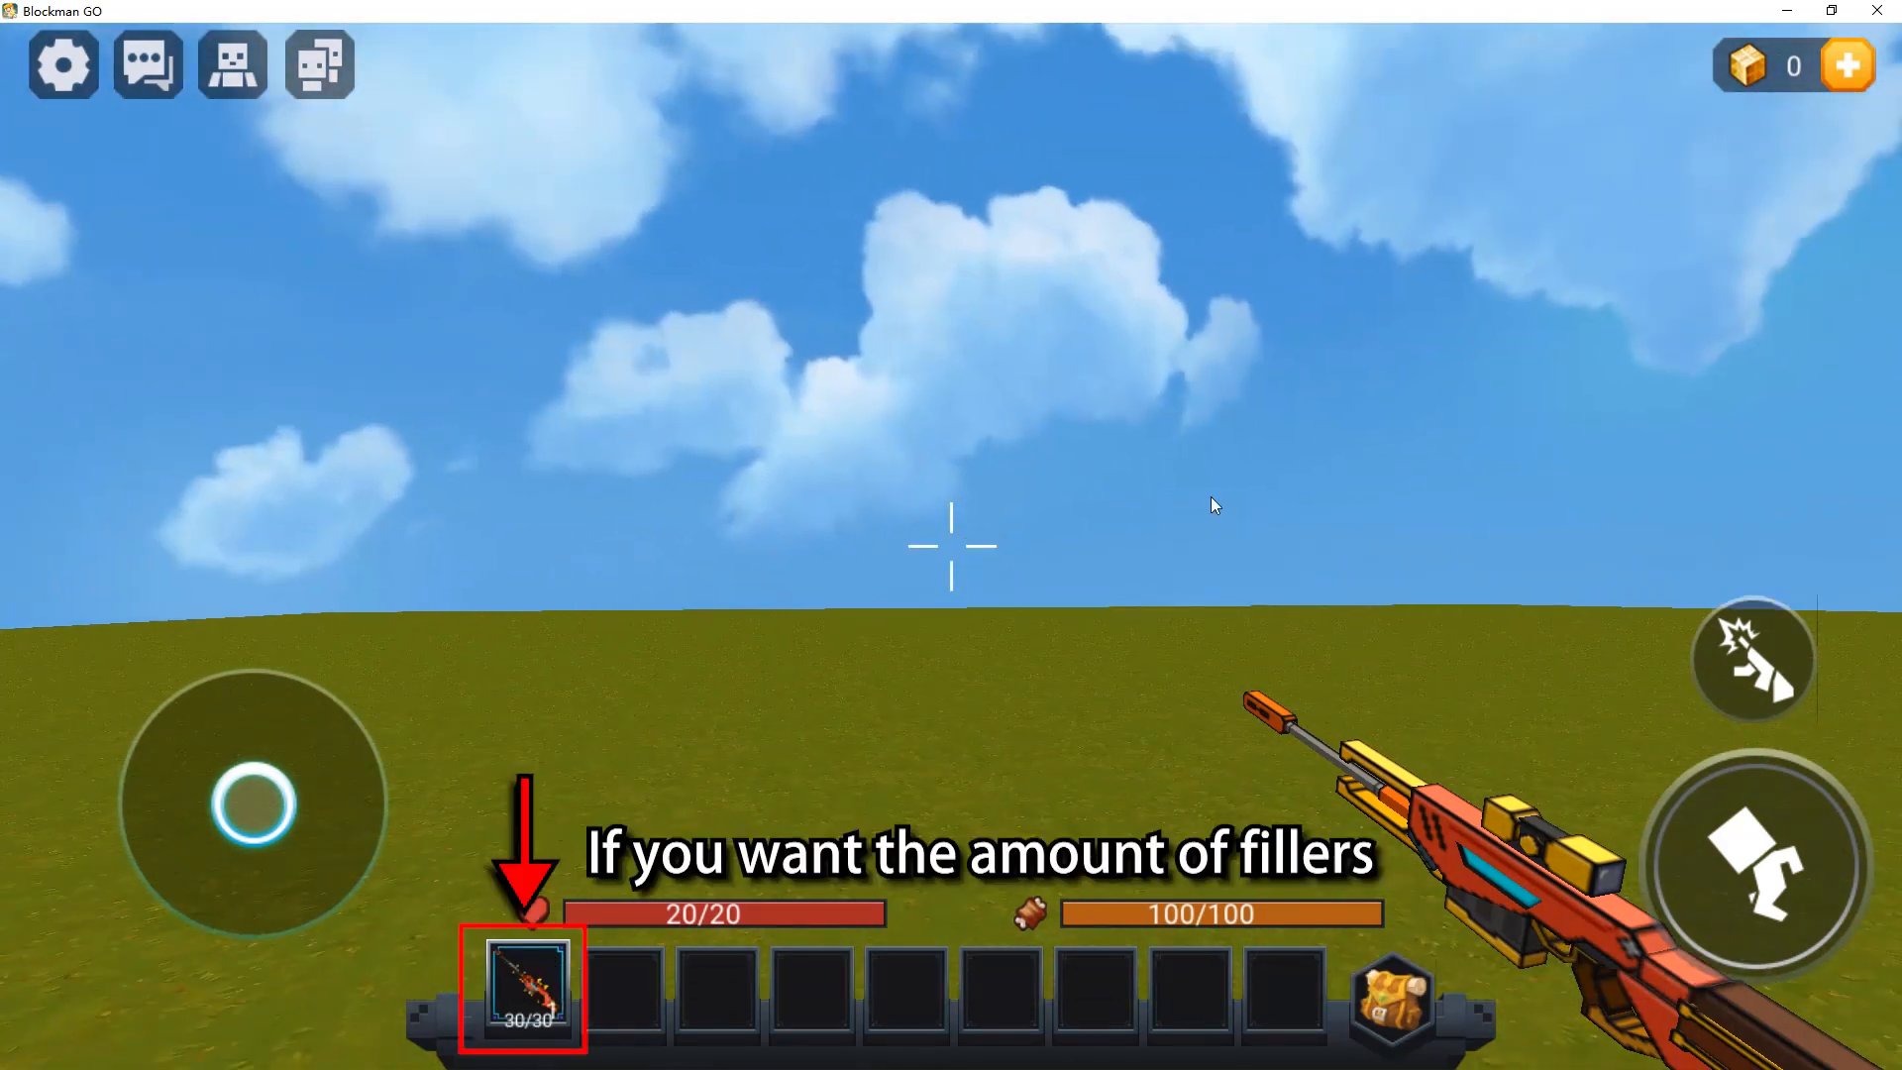
pyautogui.click(1773, 687)
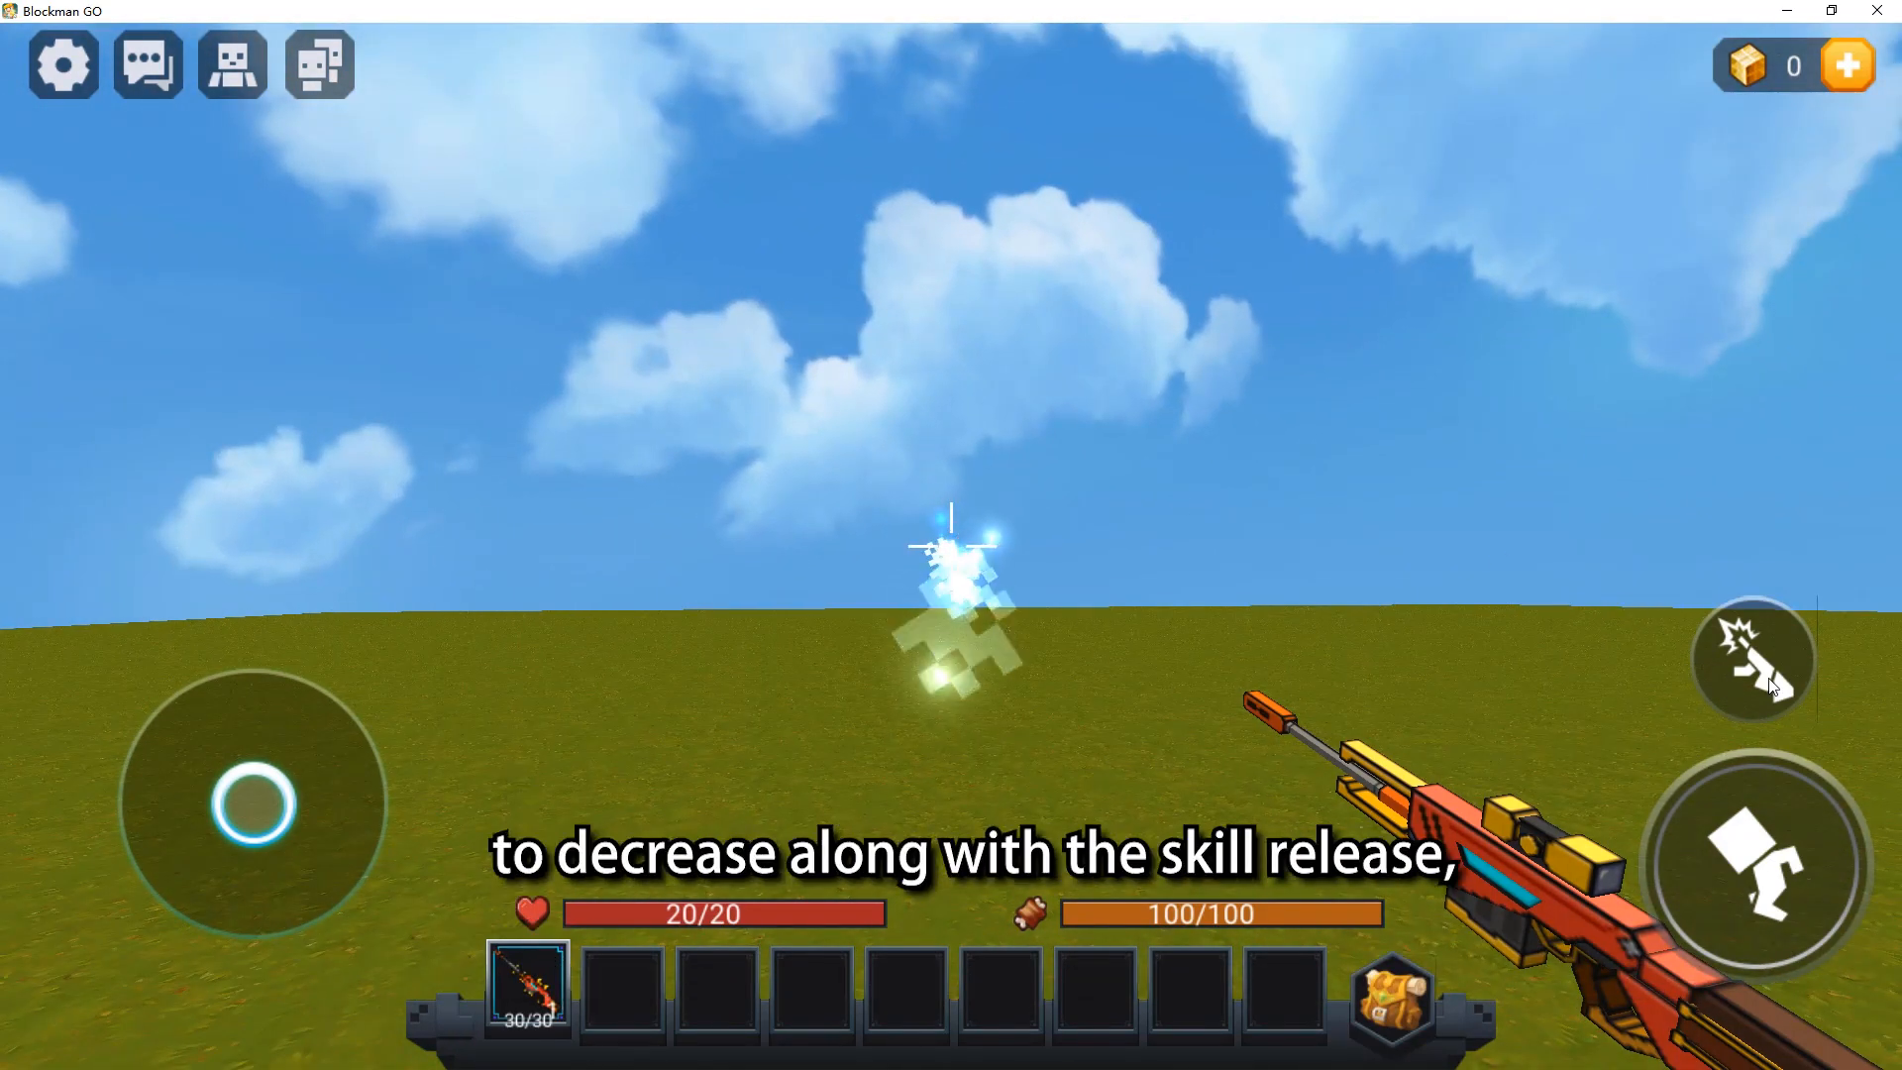
pyautogui.click(1773, 686)
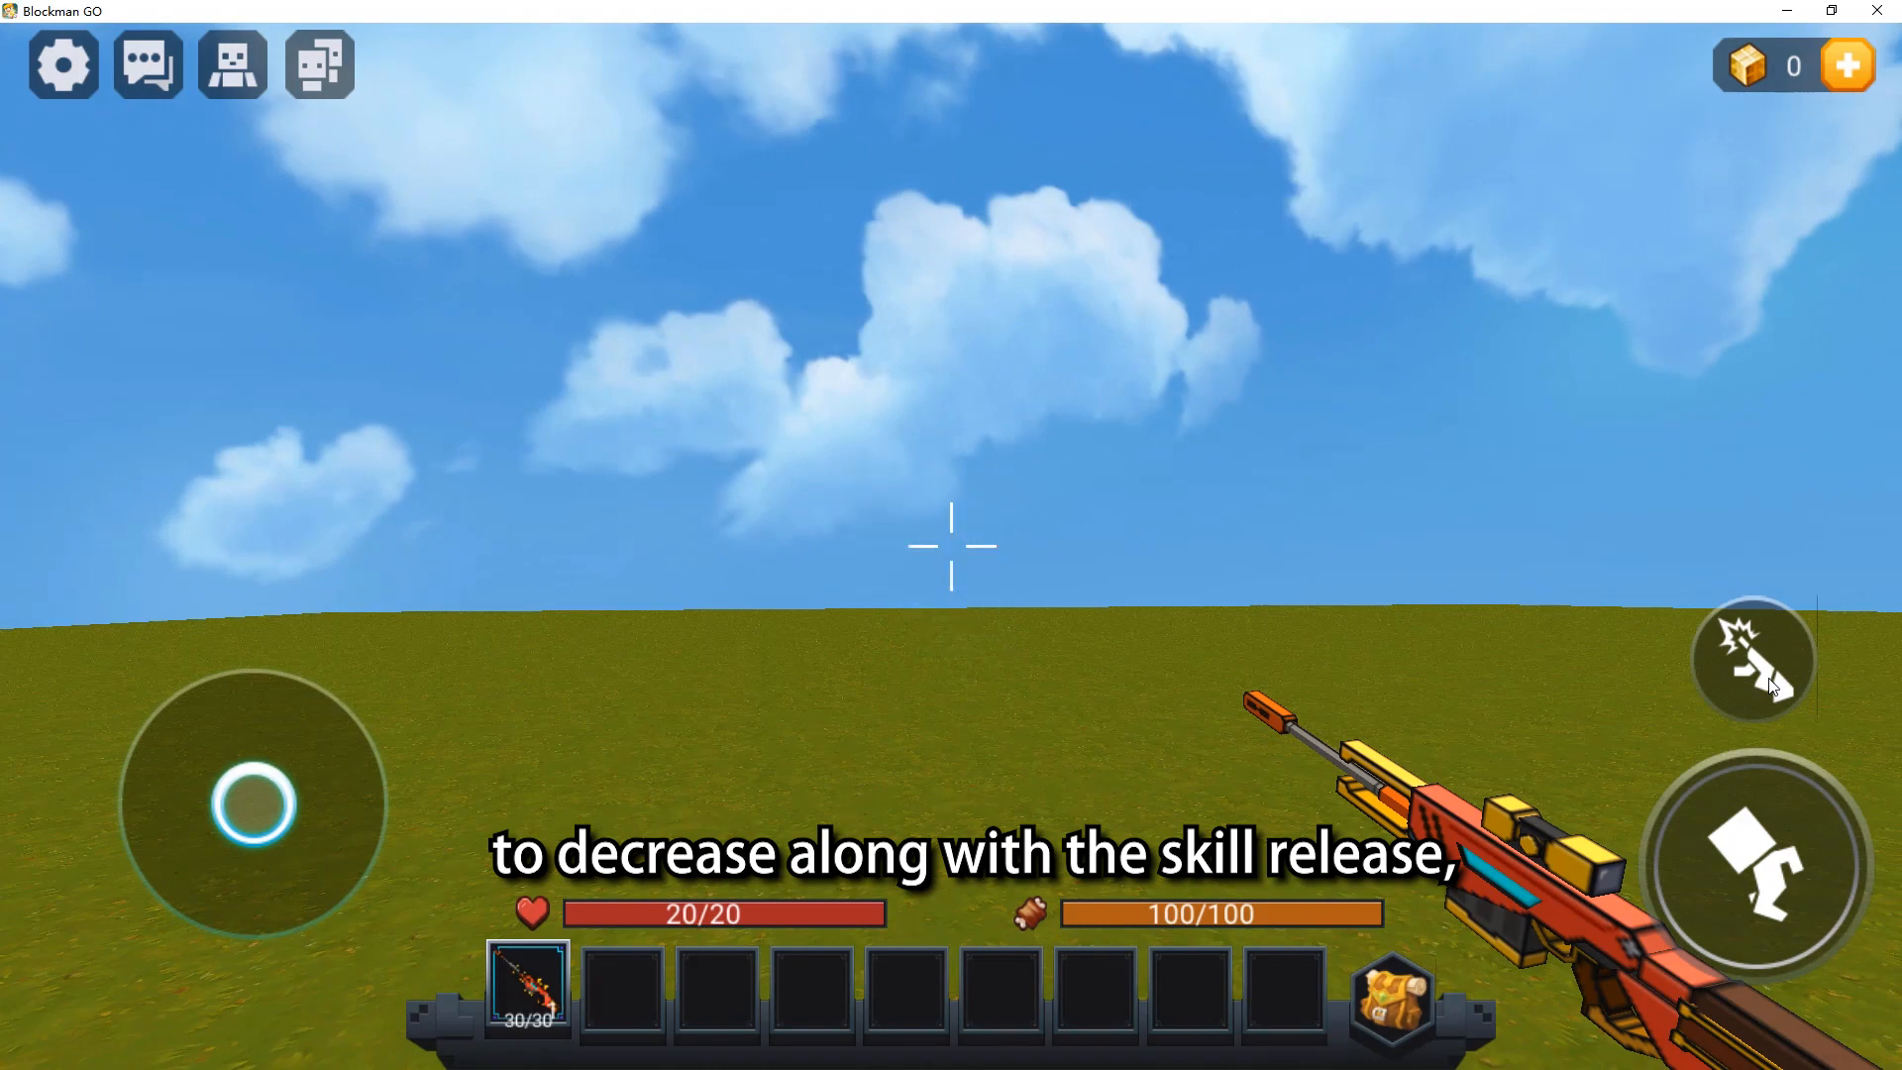
pyautogui.click(1773, 686)
pyautogui.click(1773, 686)
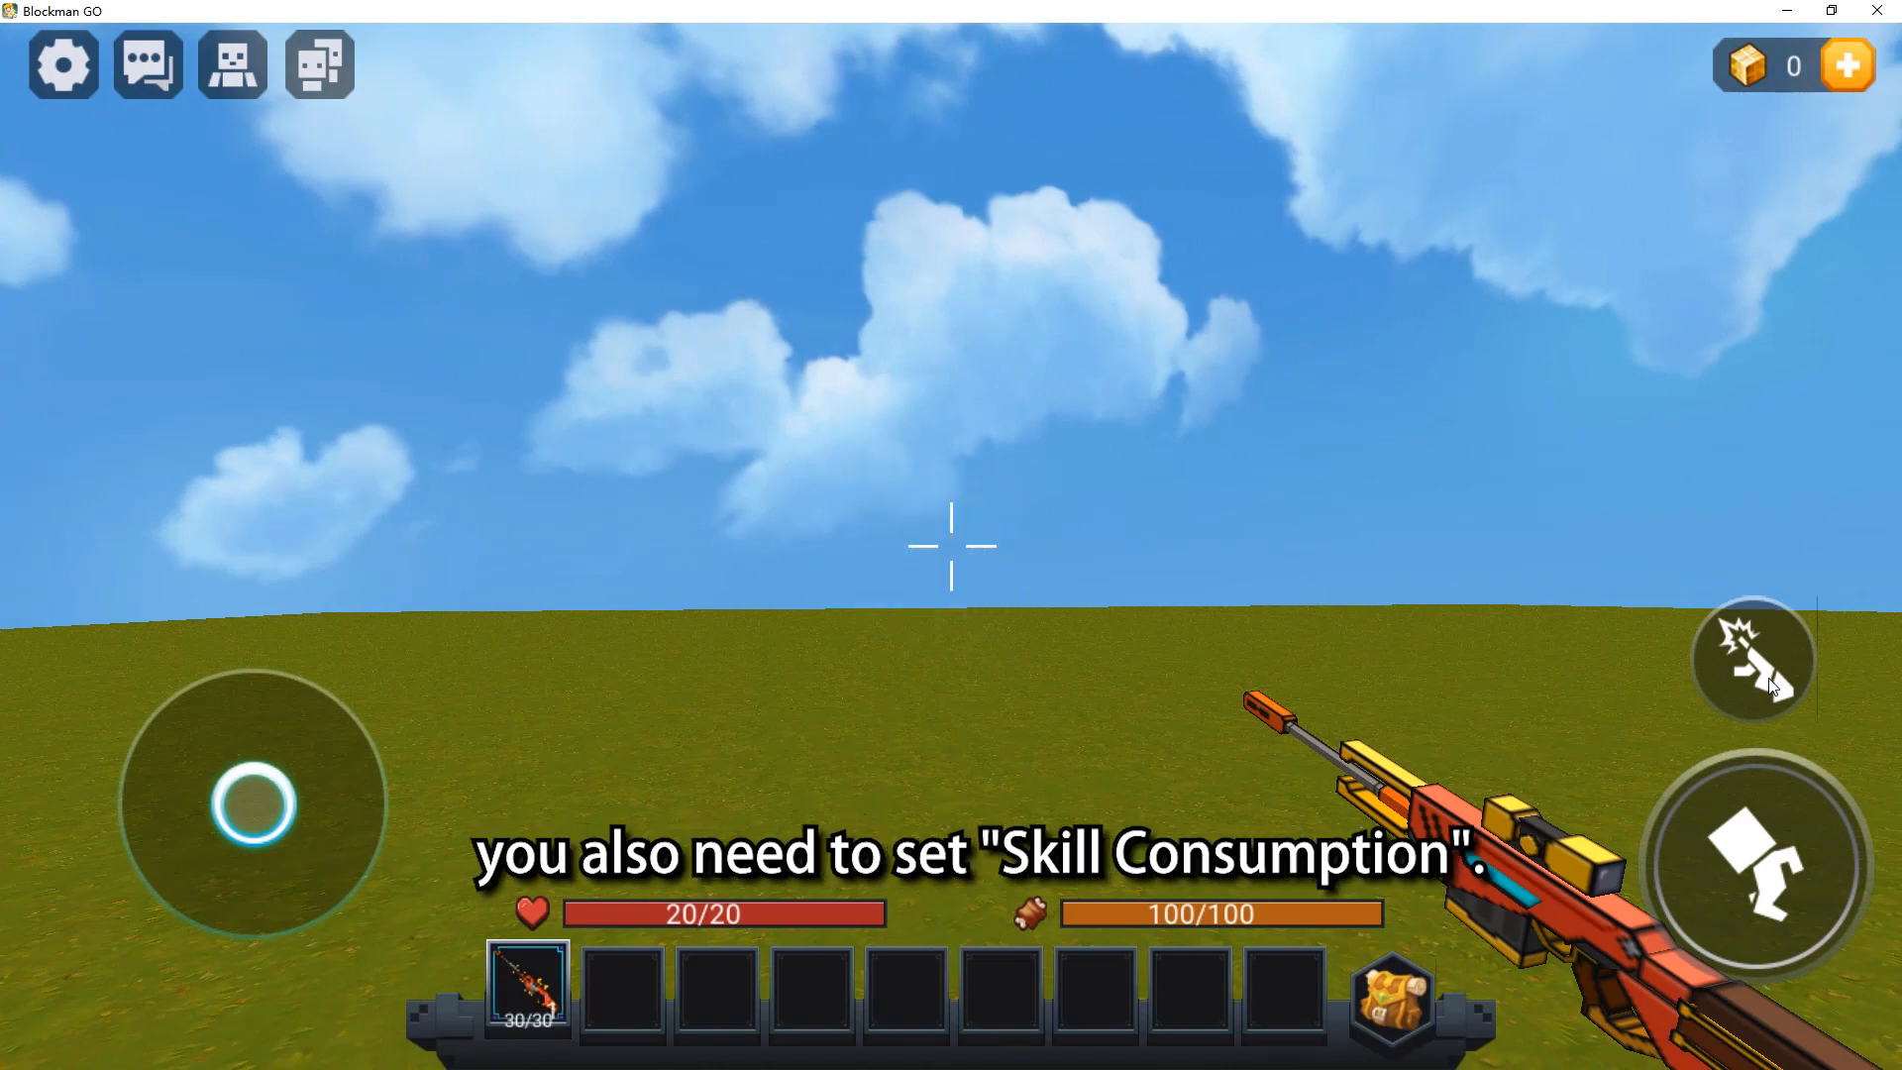
pyautogui.click(1773, 687)
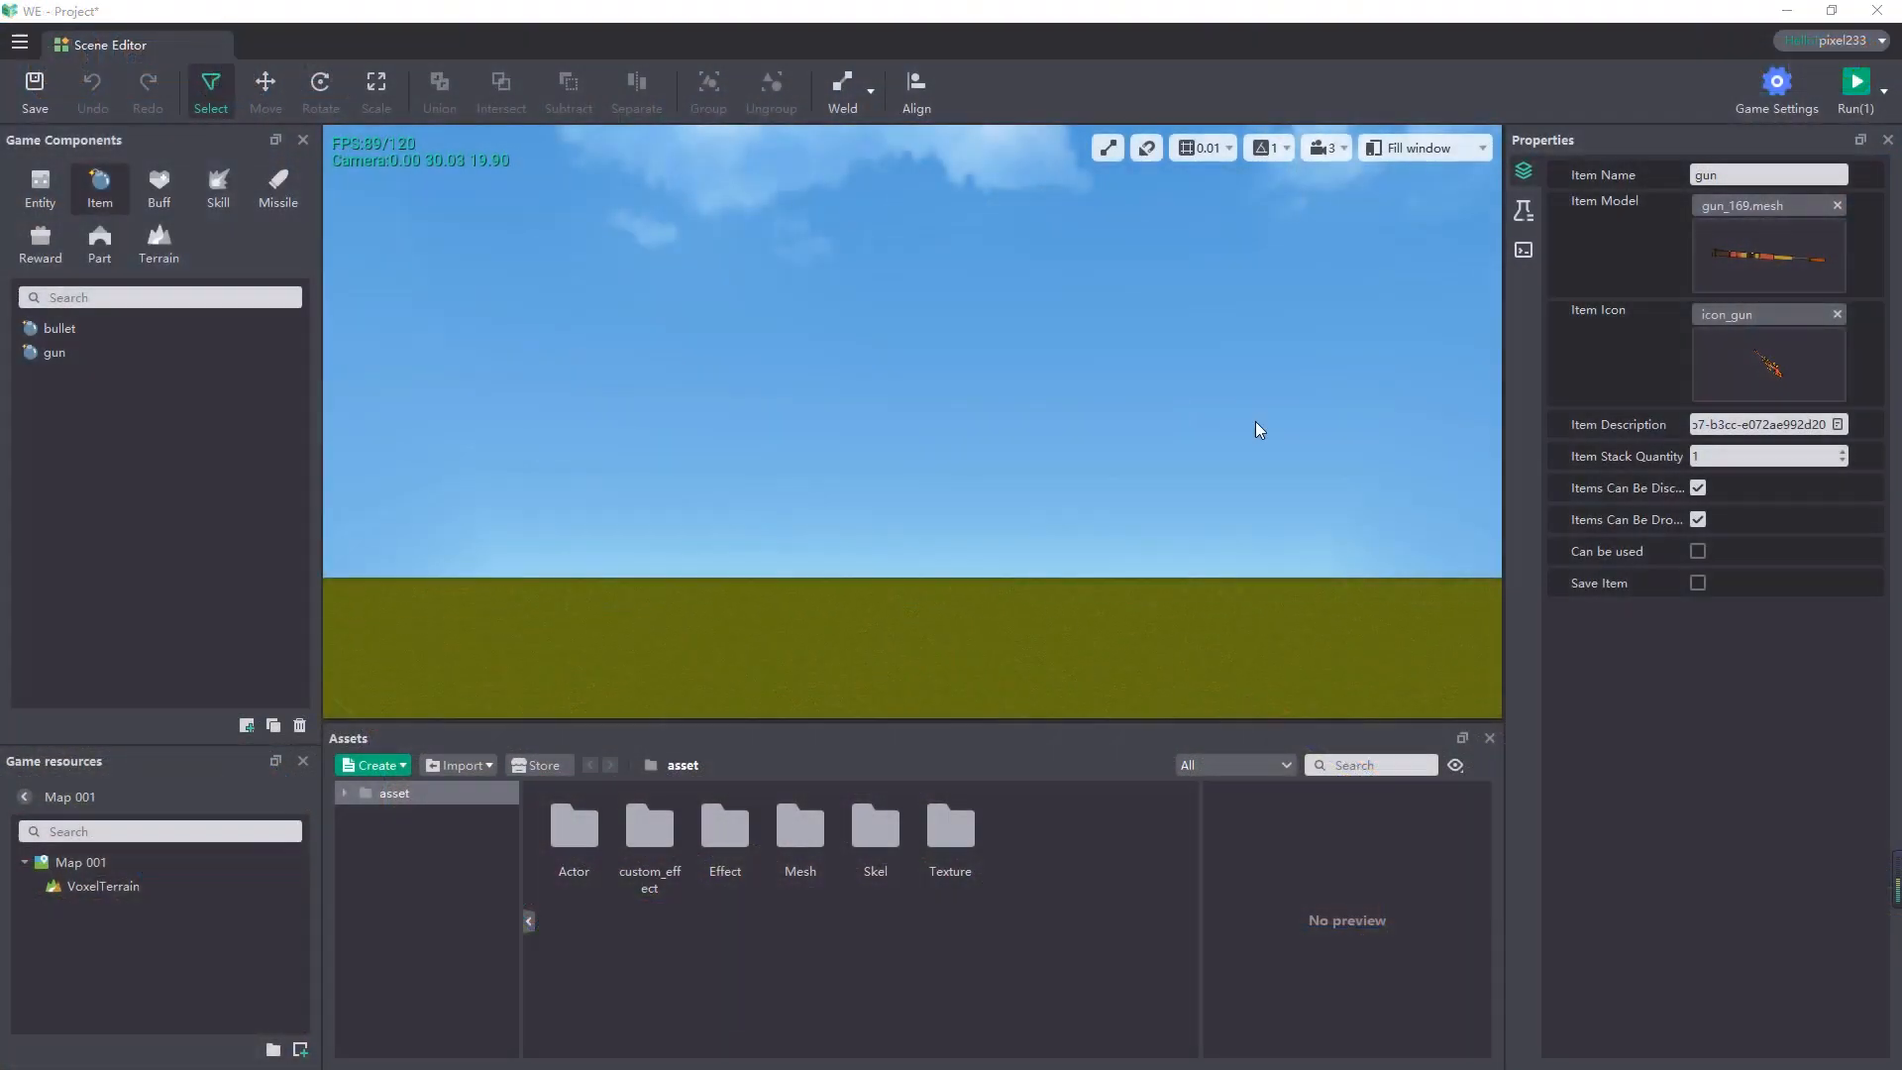
# Enable the gun's Container with a default and maximum number of fillers of 30, using bullet as the filler item
pyautogui.click(1523, 210)
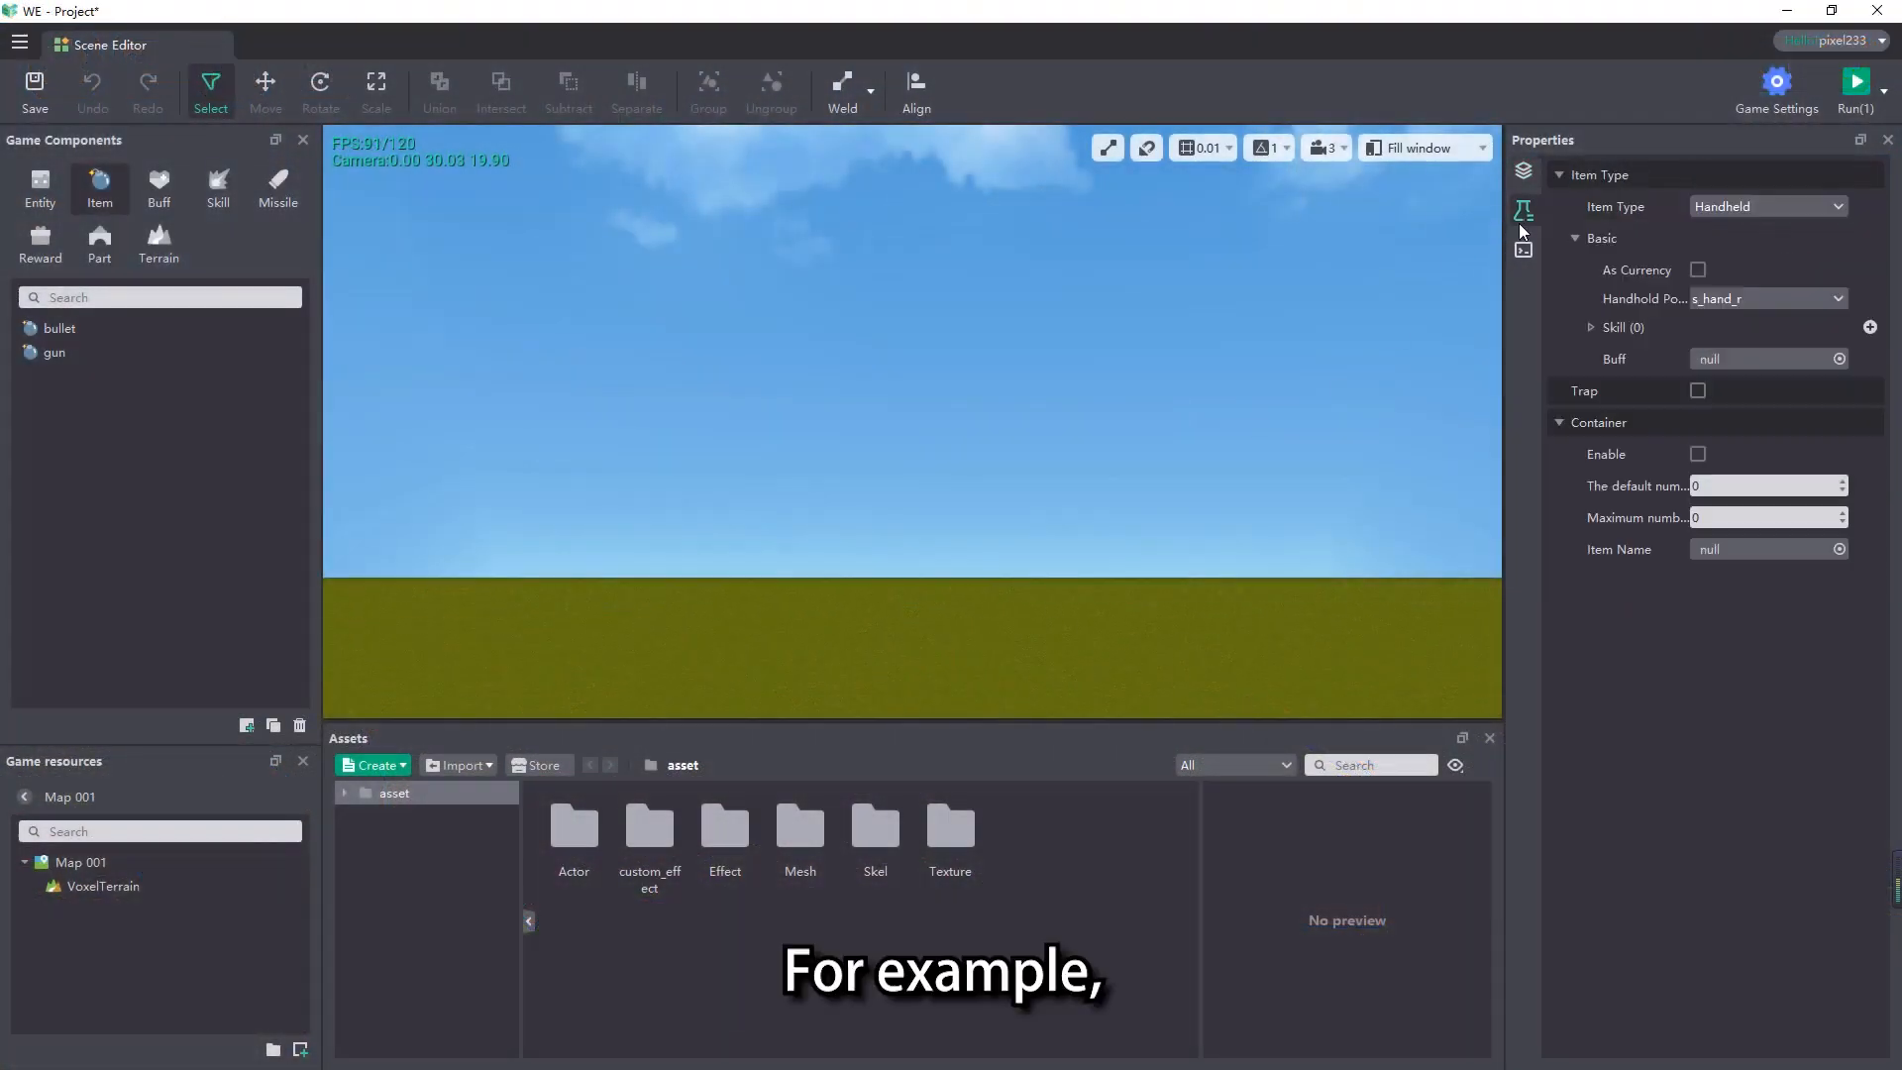
pyautogui.click(1698, 454)
pyautogui.click(1763, 485)
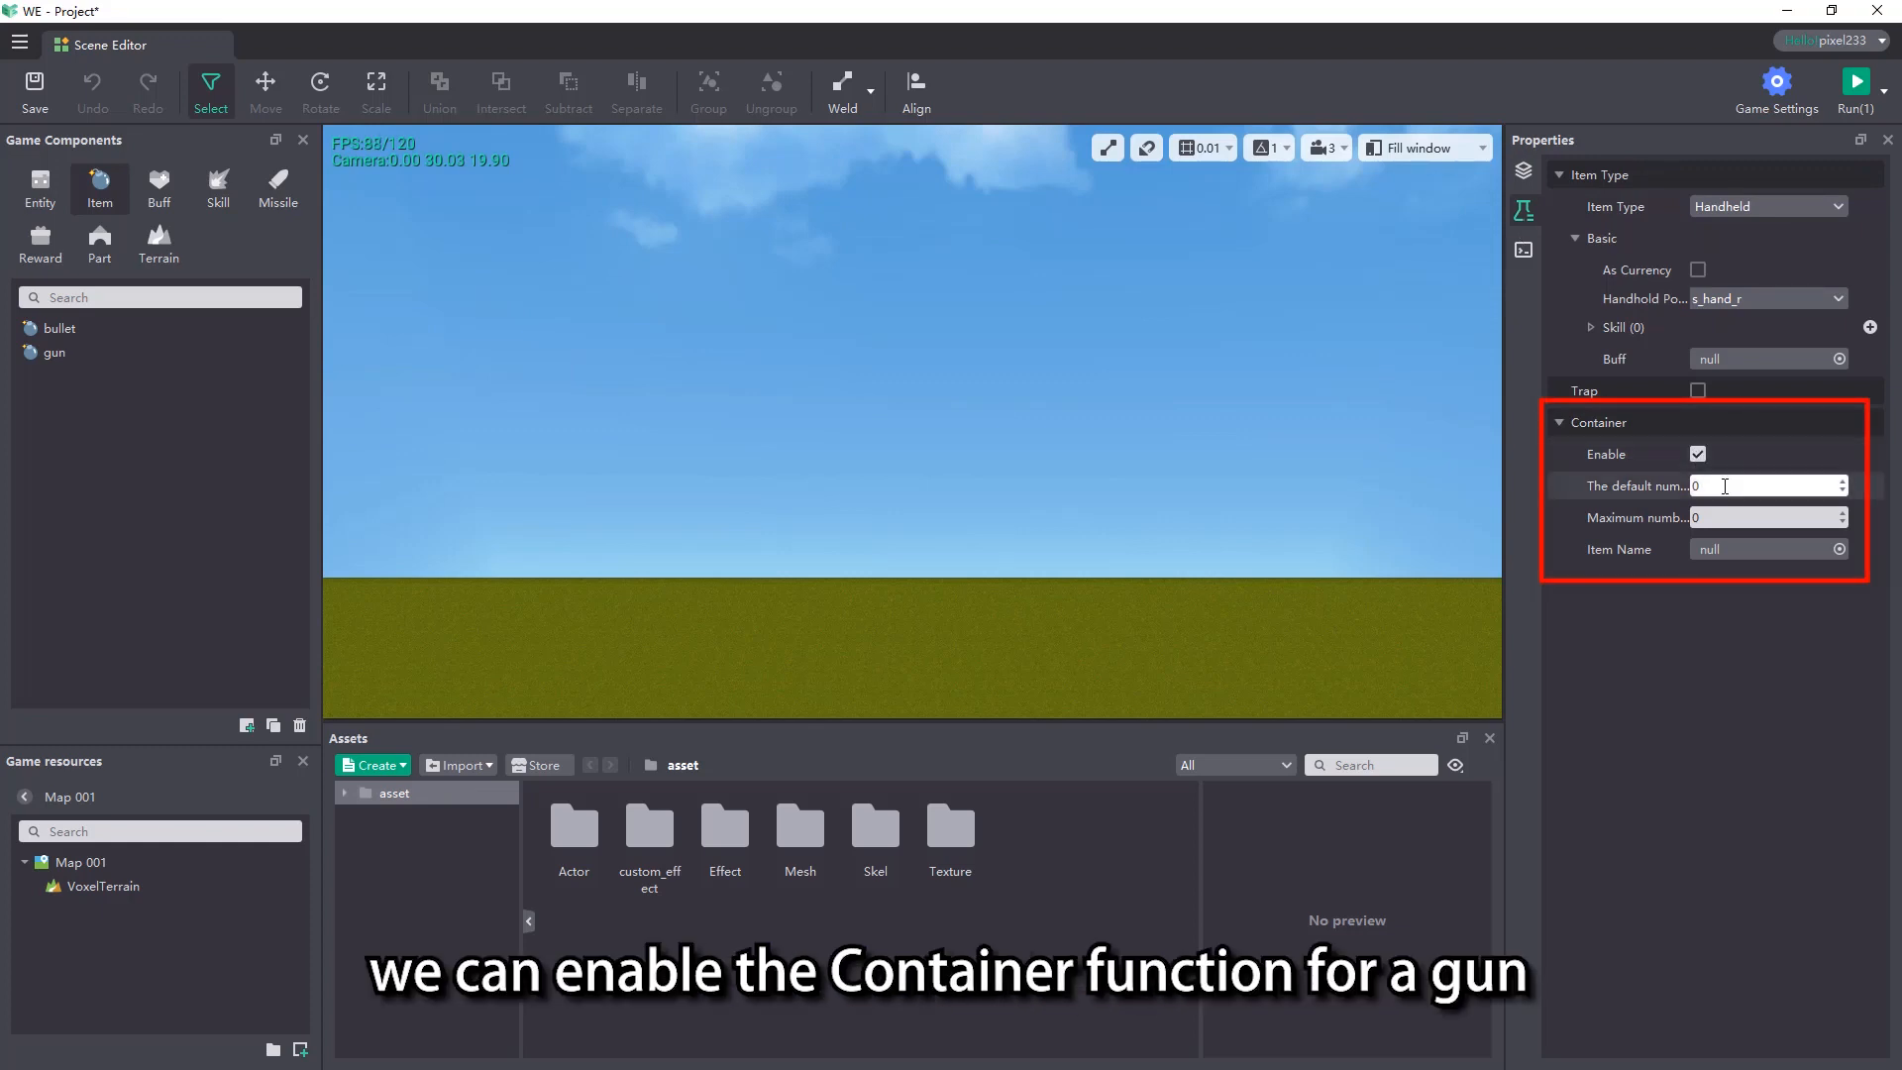
pyautogui.write('30')
pyautogui.press('Tab')
pyautogui.write('30')
pyautogui.click(1743, 549)
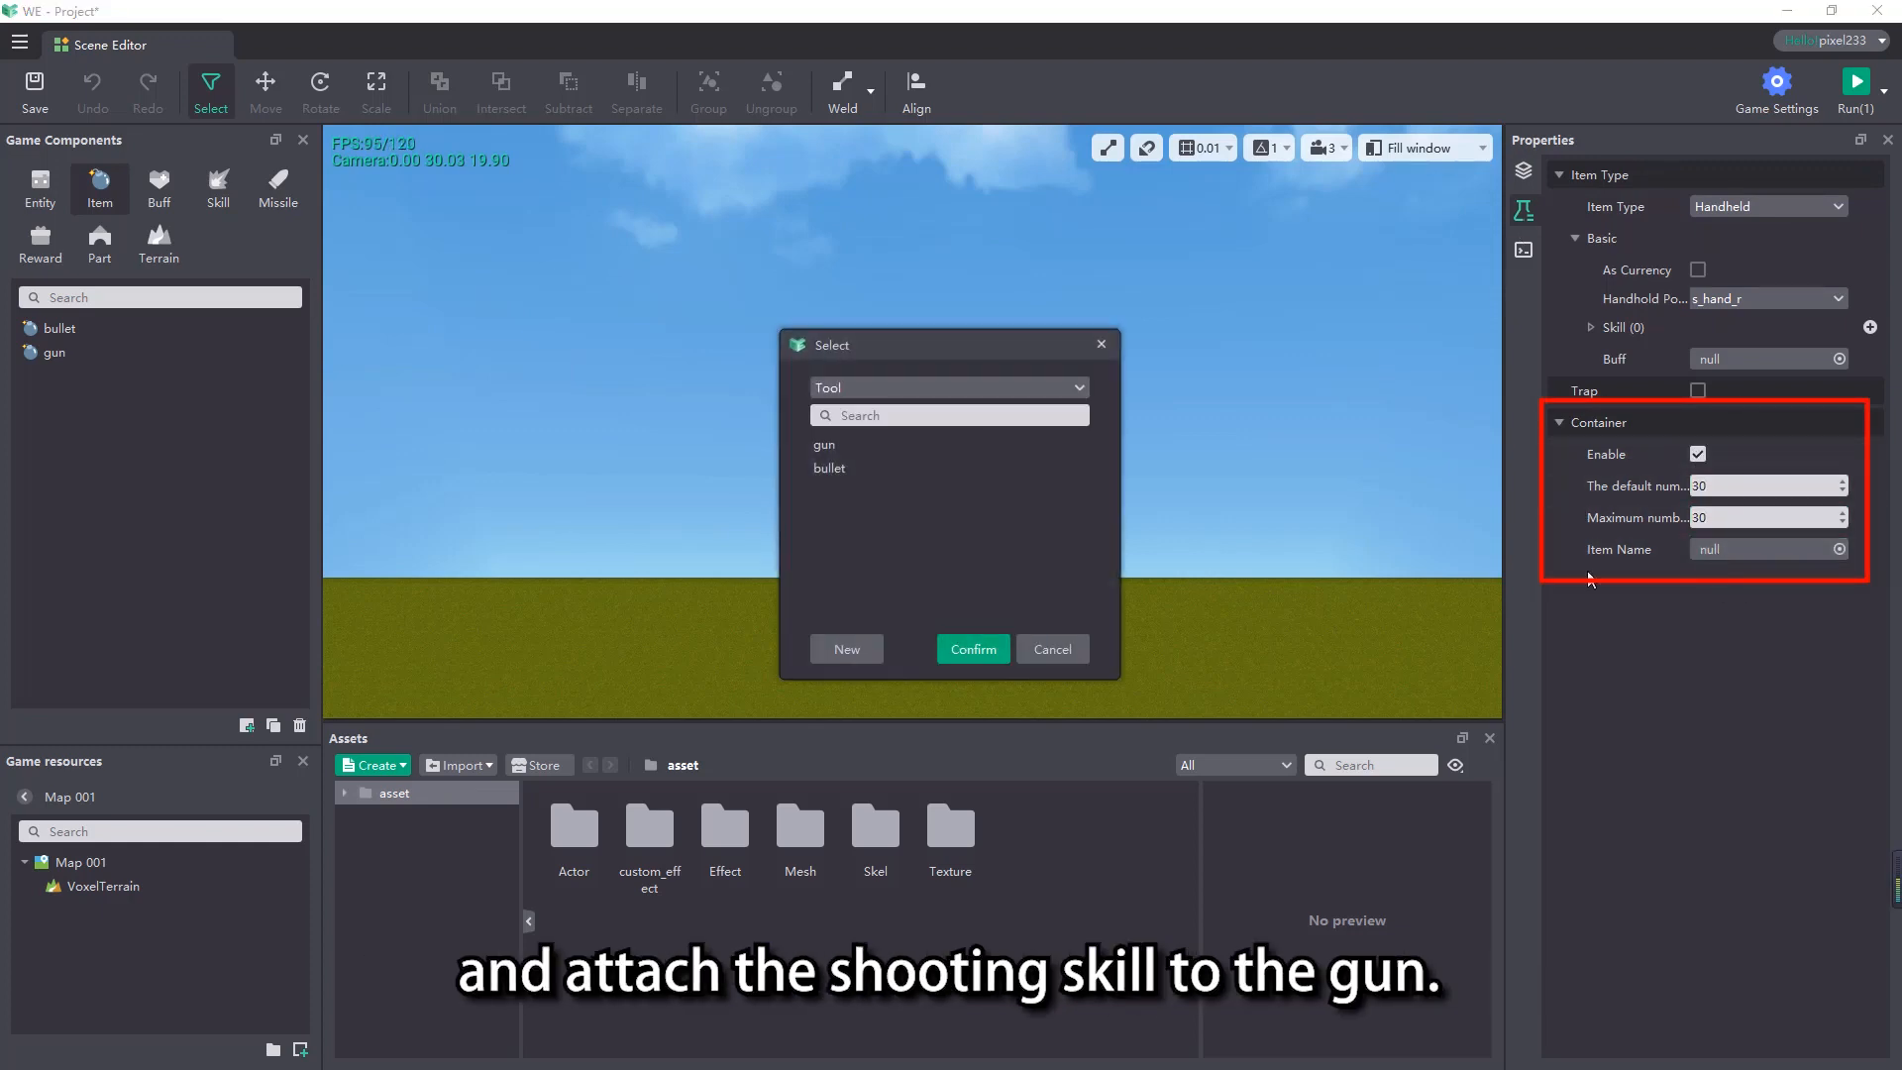
pyautogui.click(852, 467)
pyautogui.click(973, 649)
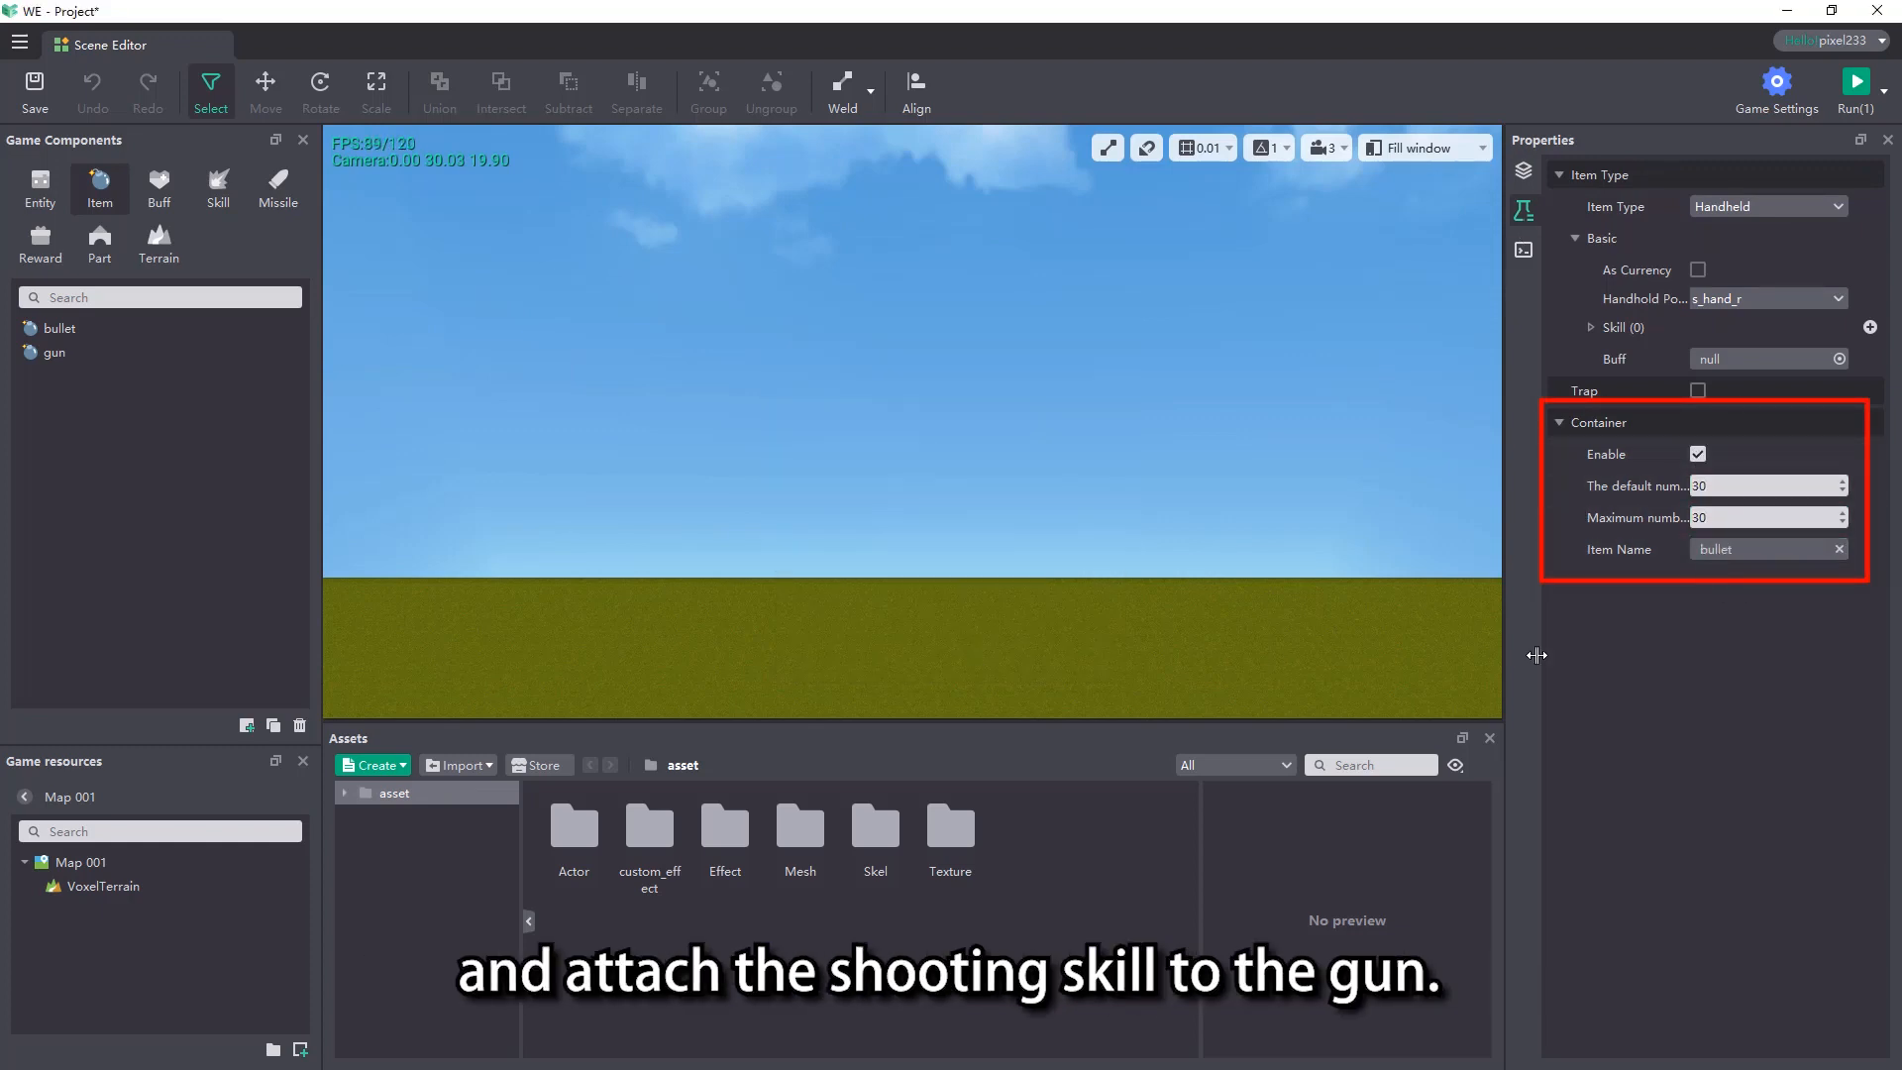
# Add a skill entry to the gun and set it to Shooting
pyautogui.click(1870, 326)
pyautogui.click(1763, 359)
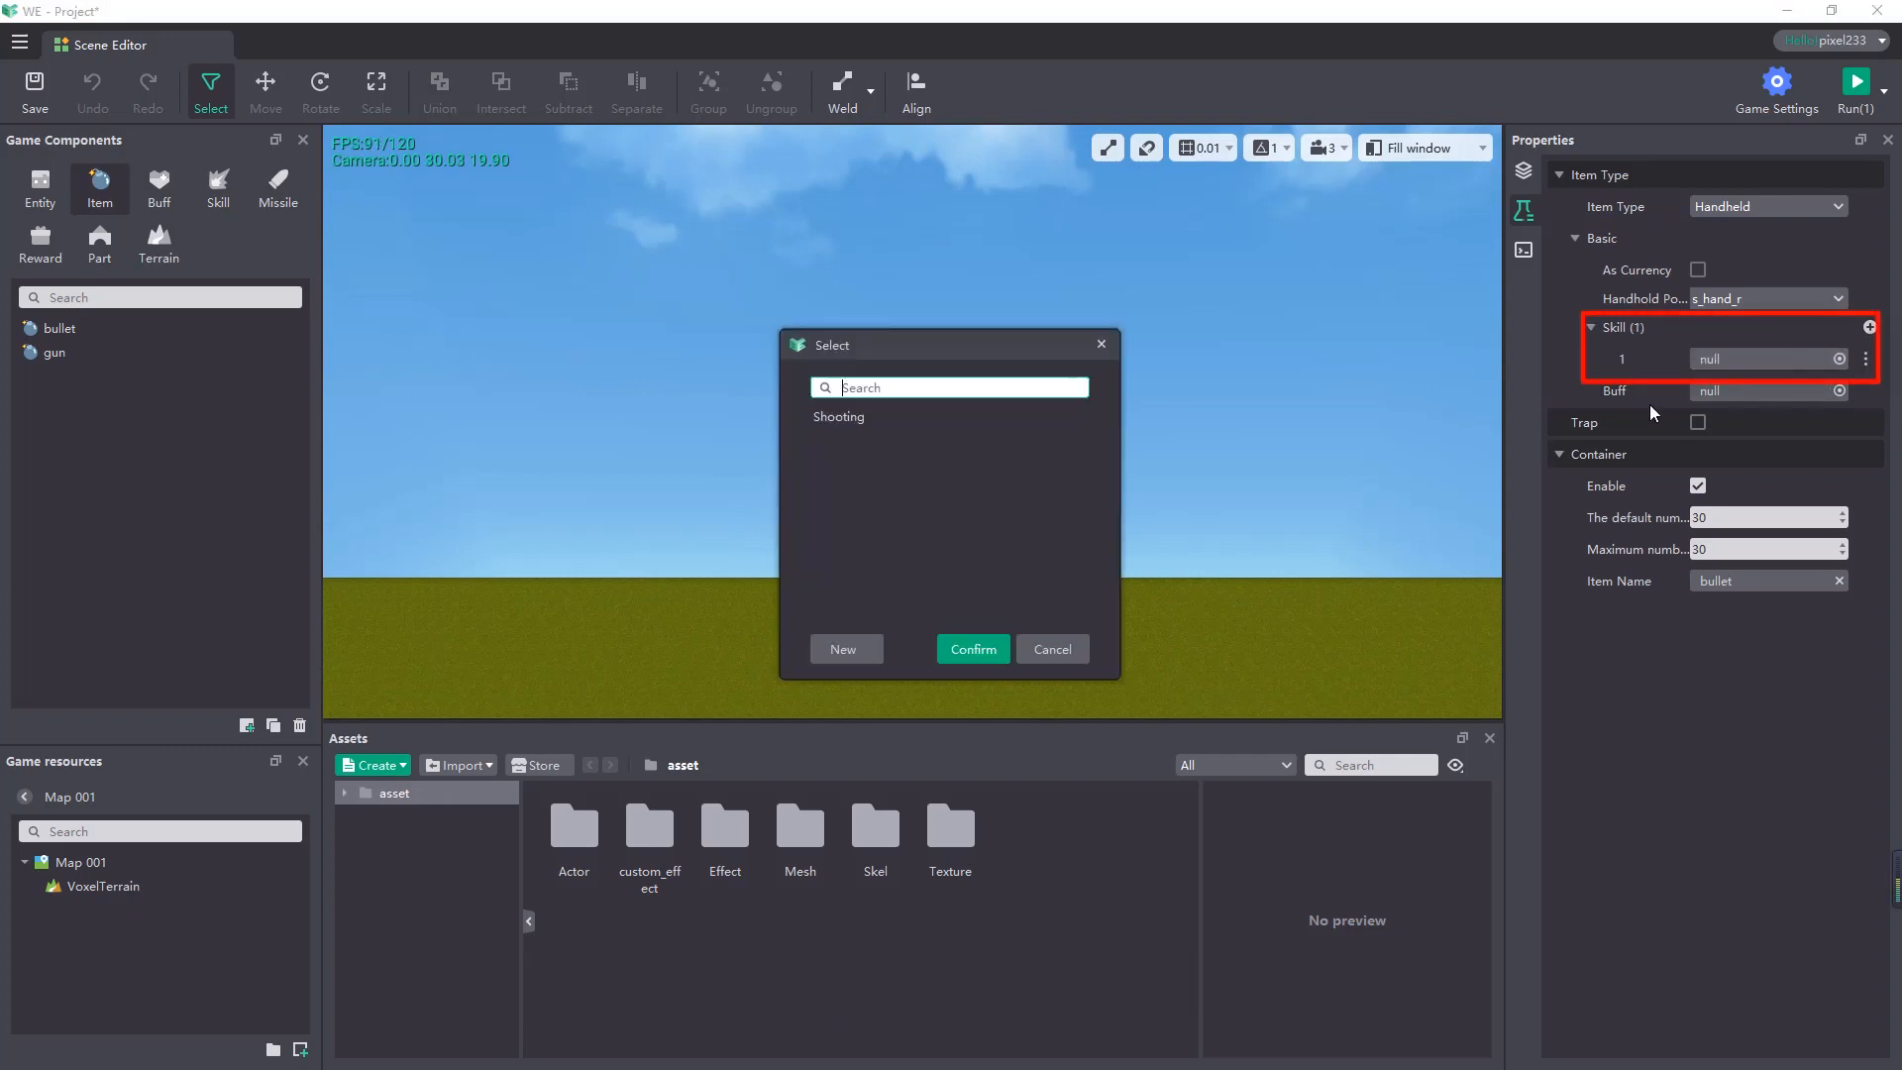
pyautogui.click(839, 416)
pyautogui.click(973, 649)
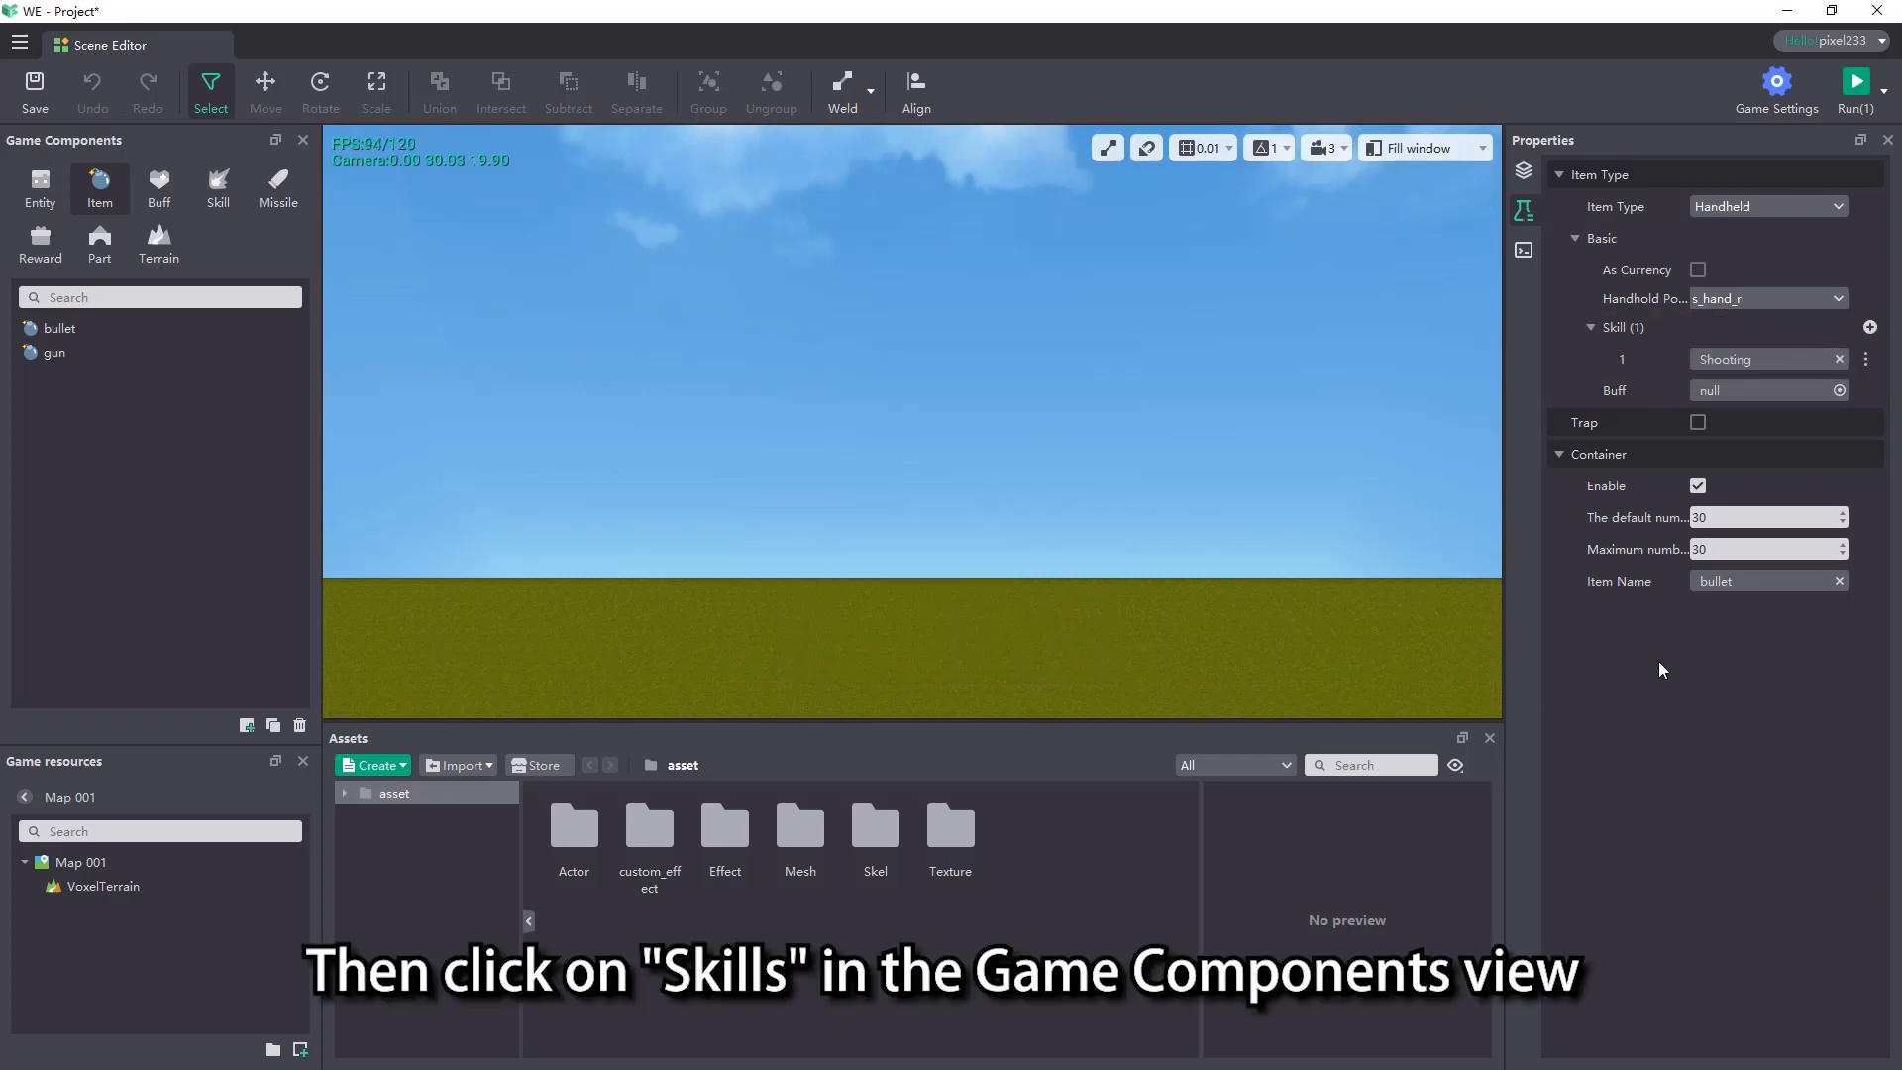
# Enable Container Depletion in the Shooting skill's consumption settings
pyautogui.click(203, 184)
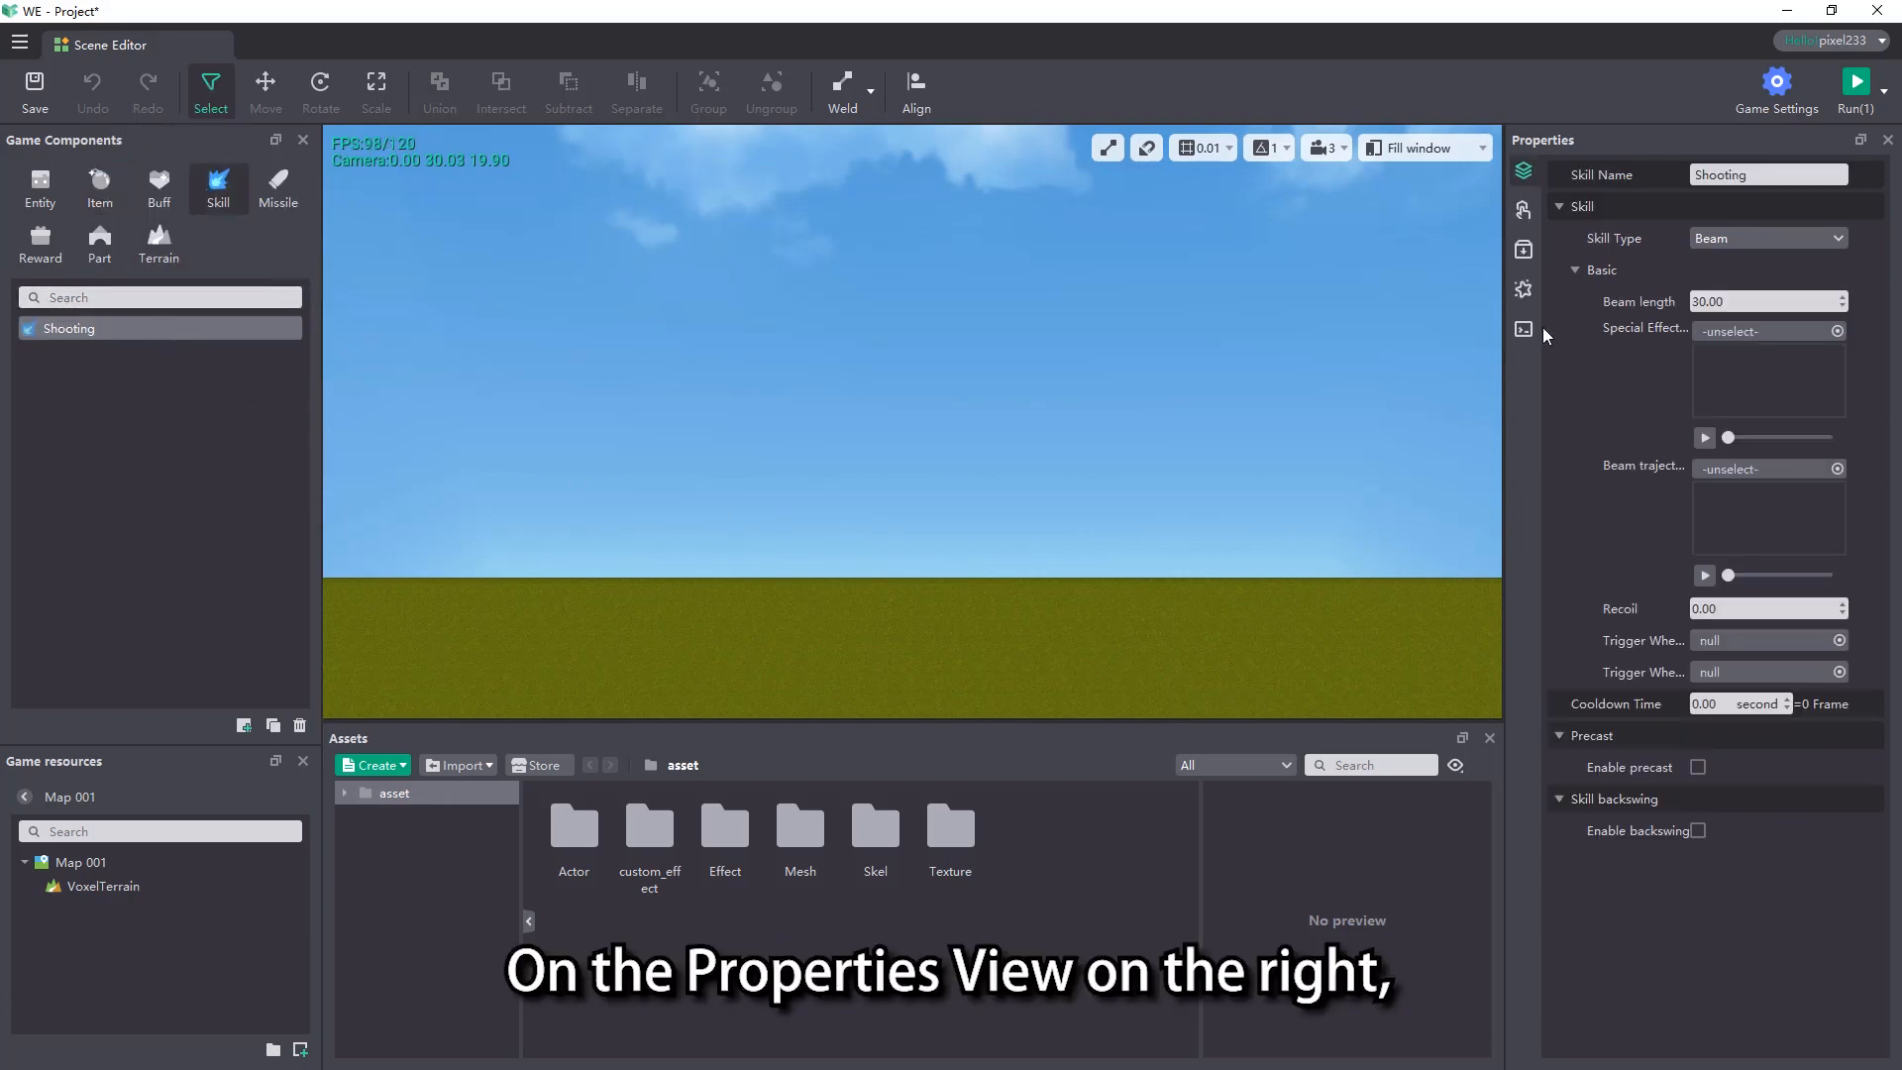
pyautogui.click(1525, 251)
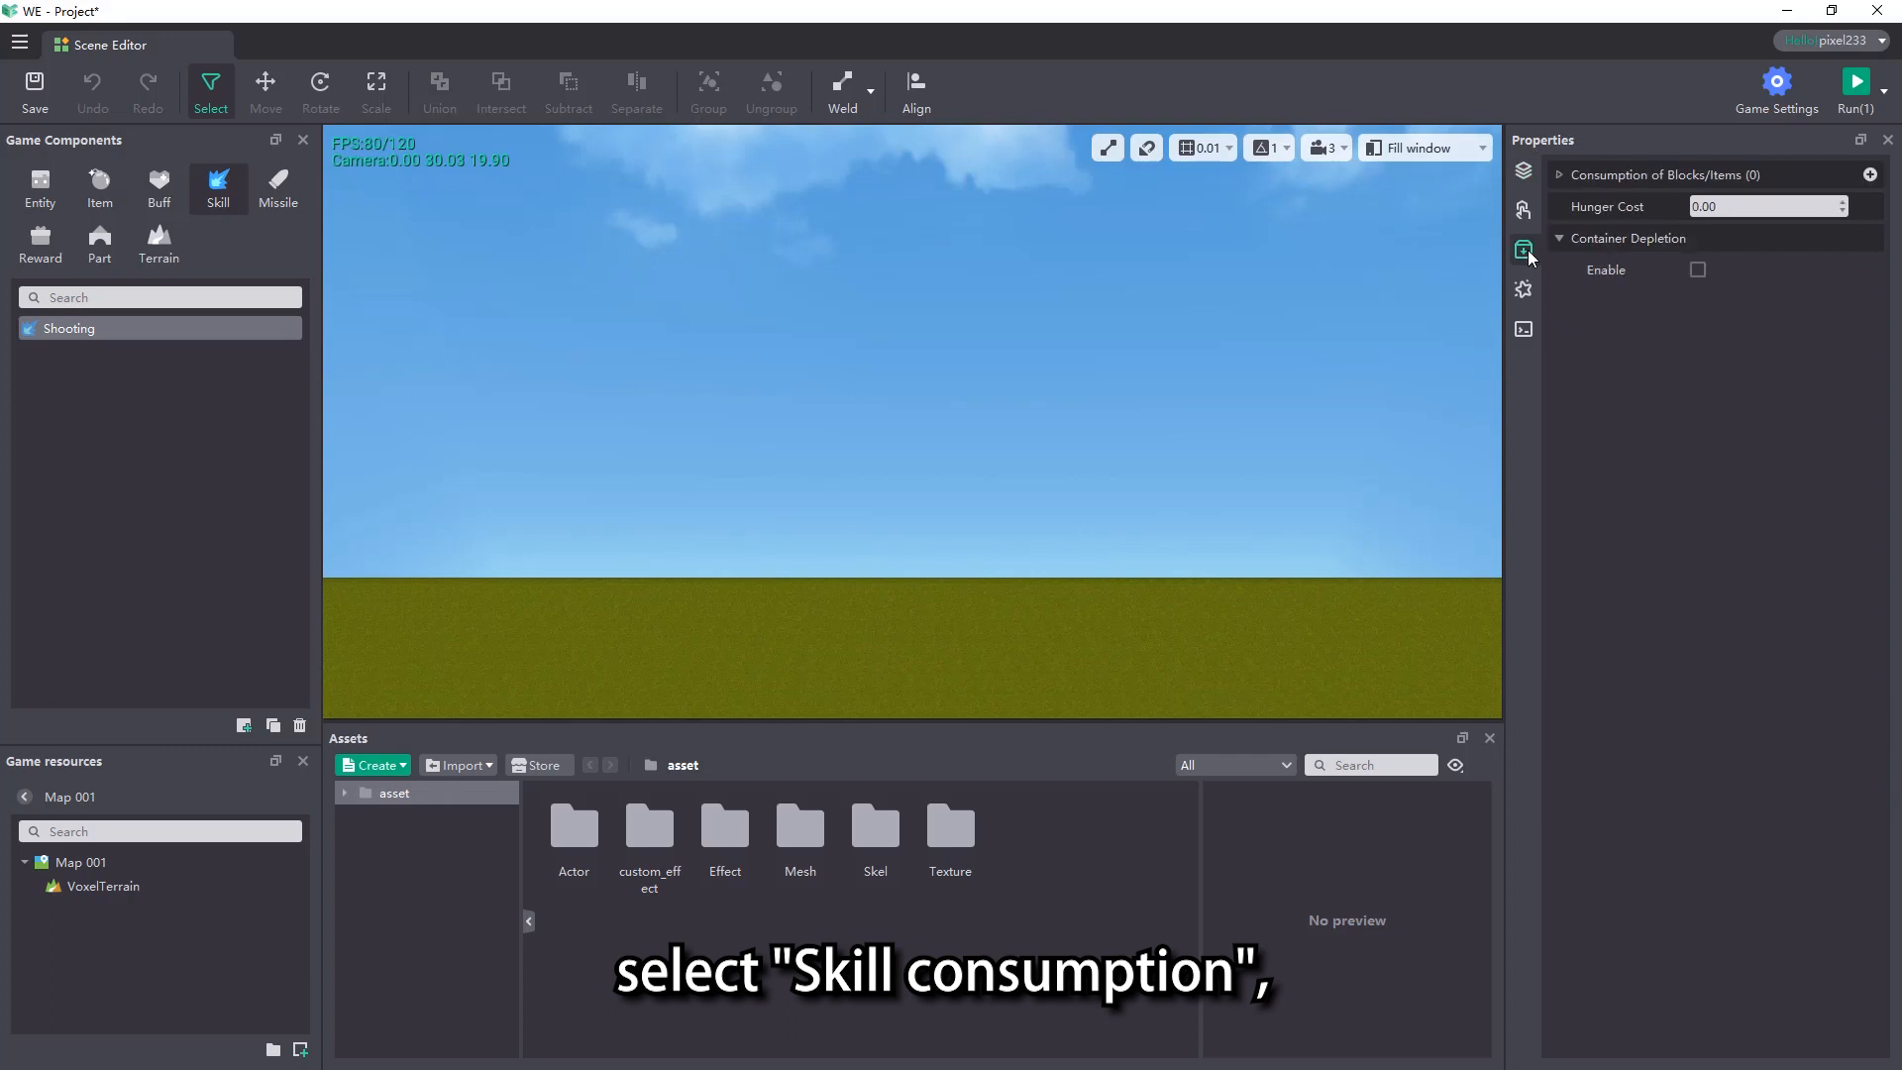
pyautogui.click(1697, 271)
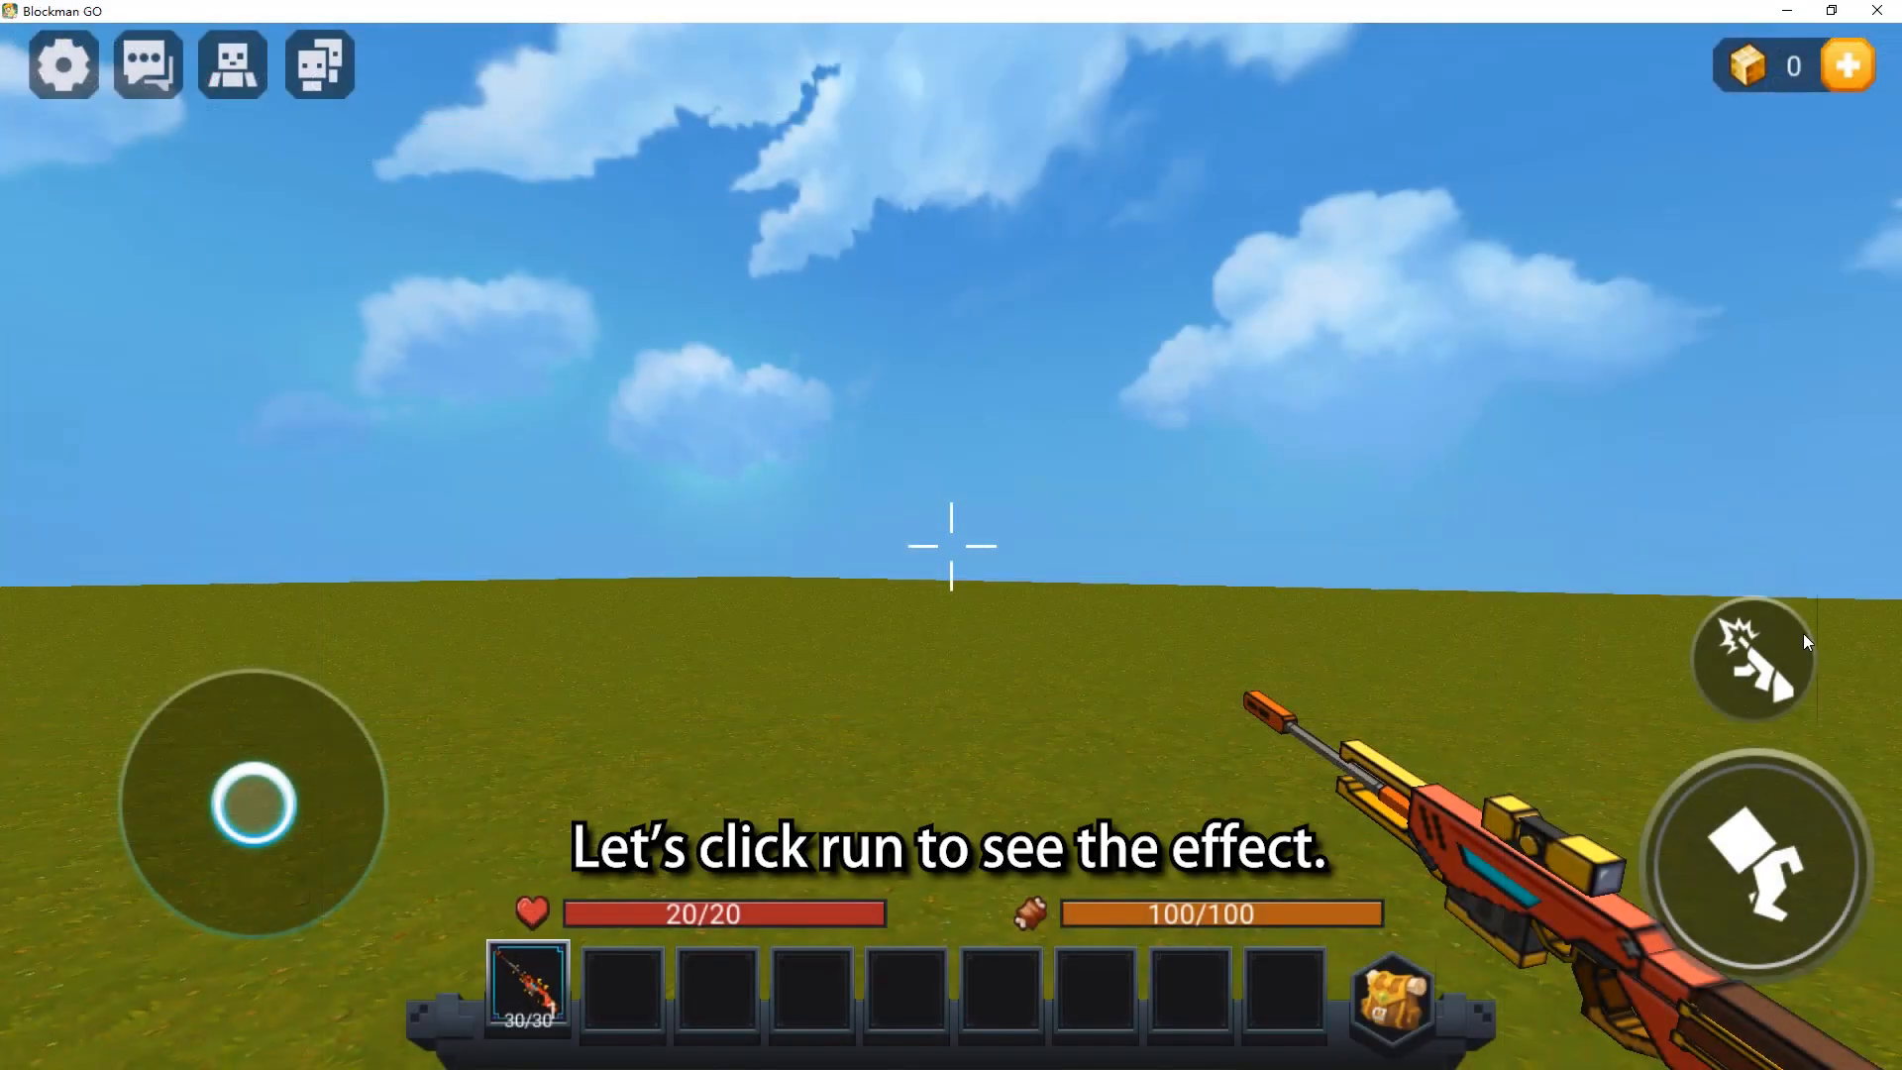
# Fire the gun repeatedly in the running game to test whether shooting consumes its fillers
pyautogui.click(1791, 639)
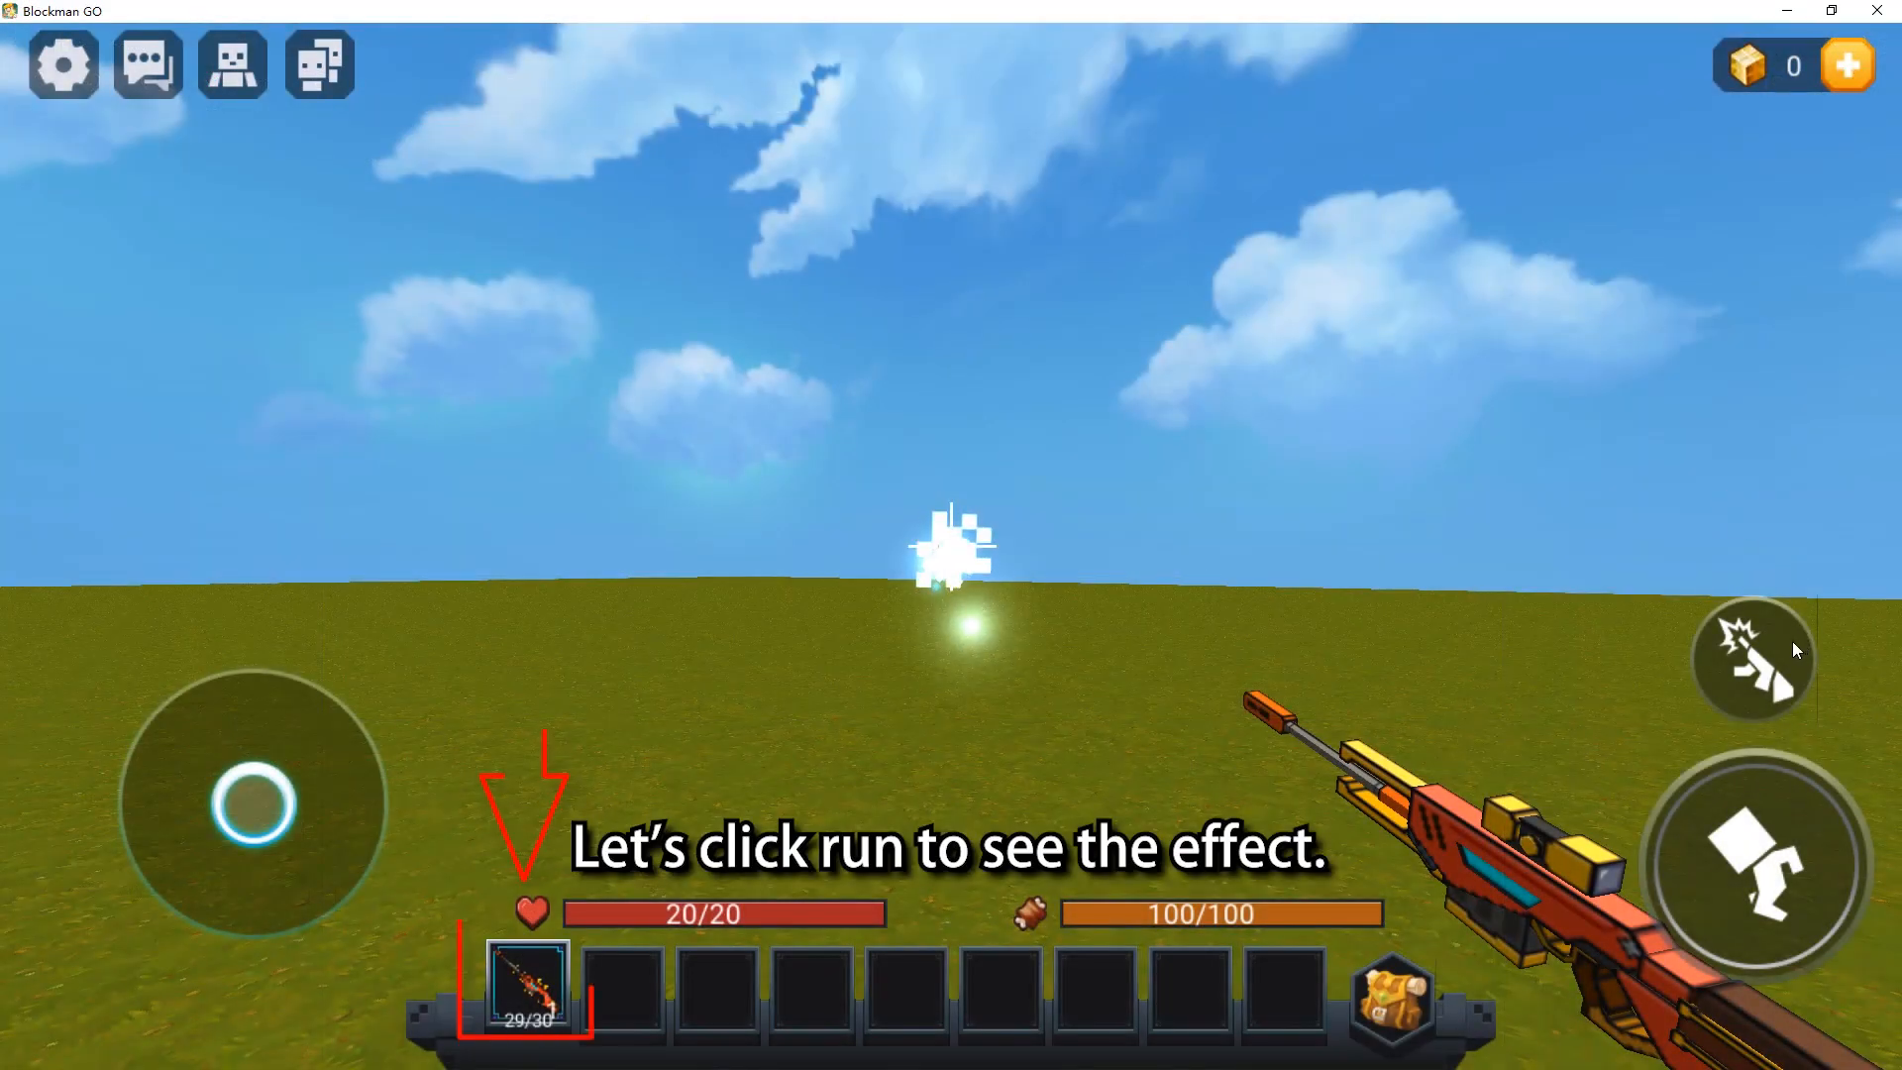
pyautogui.click(1790, 640)
pyautogui.click(1791, 640)
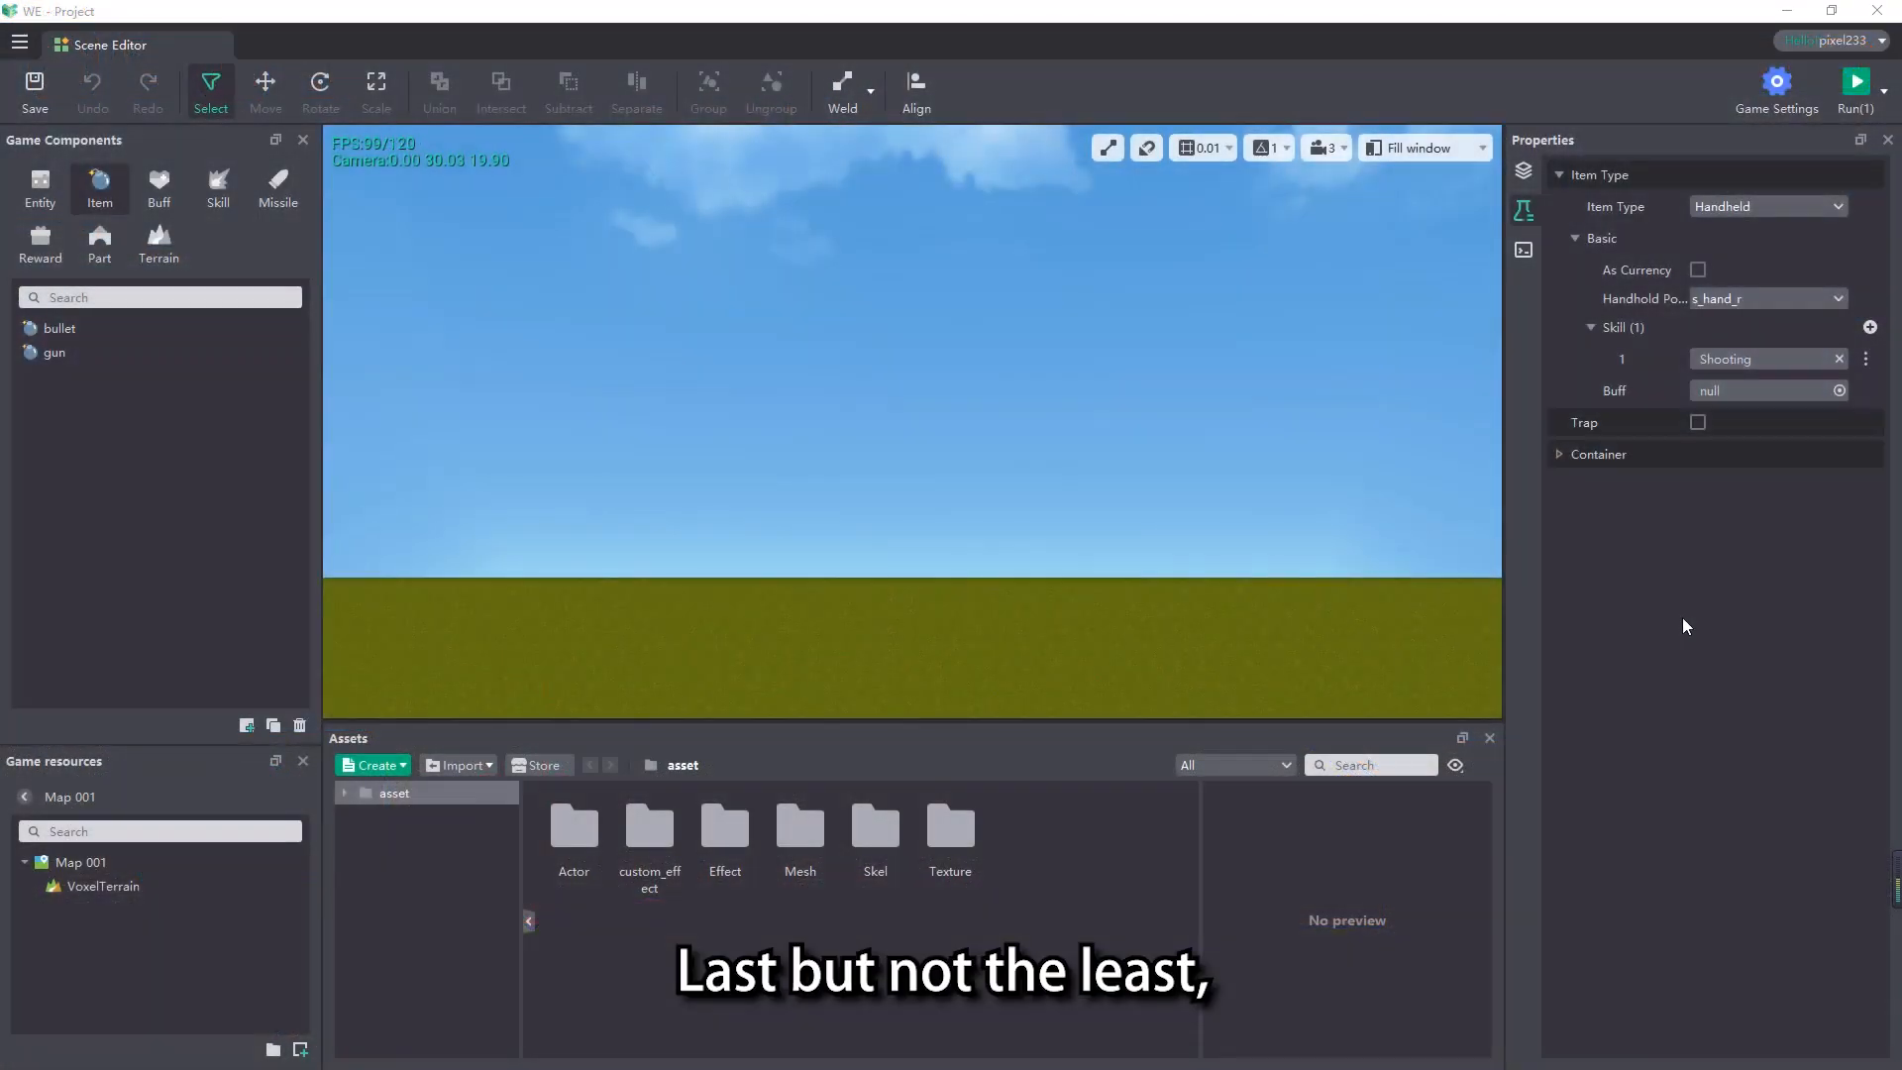
# Open the gun item's event editor and bring up the trigger choices for a new event
pyautogui.click(1523, 251)
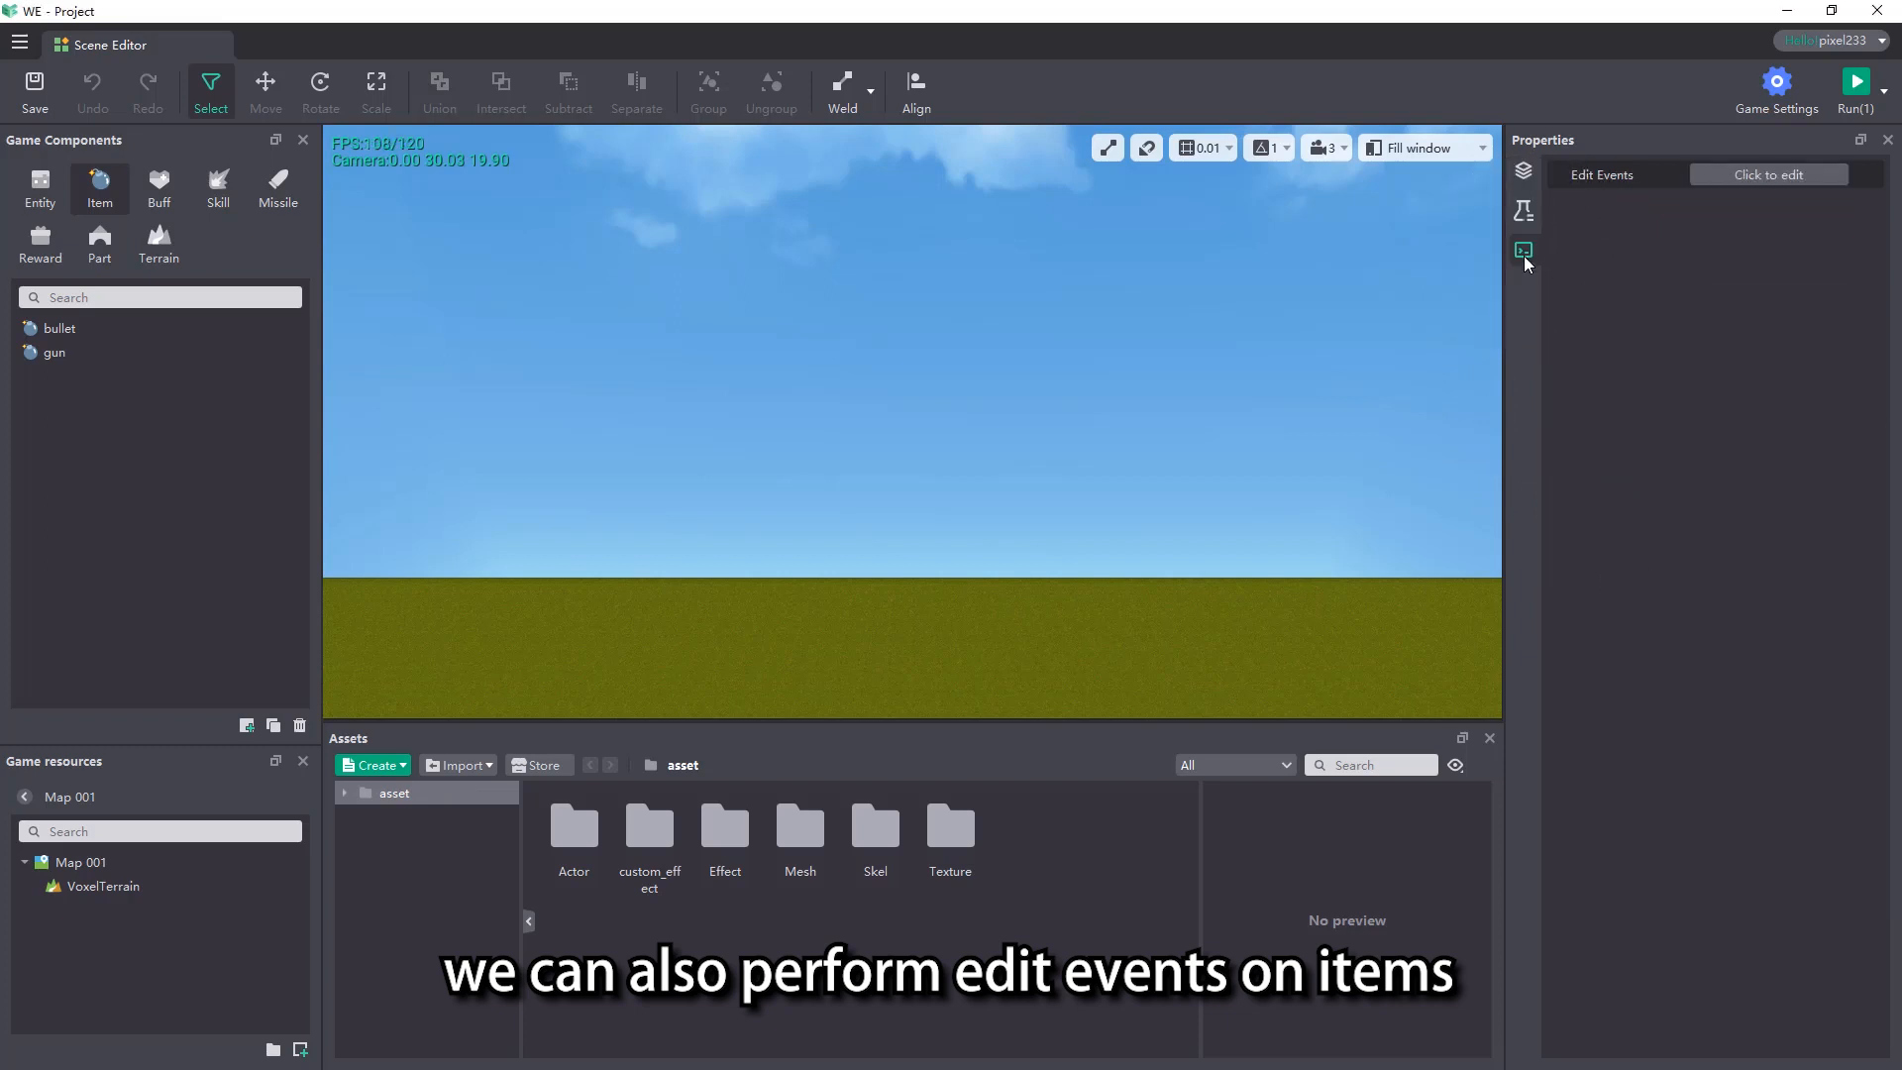
pyautogui.click(1755, 174)
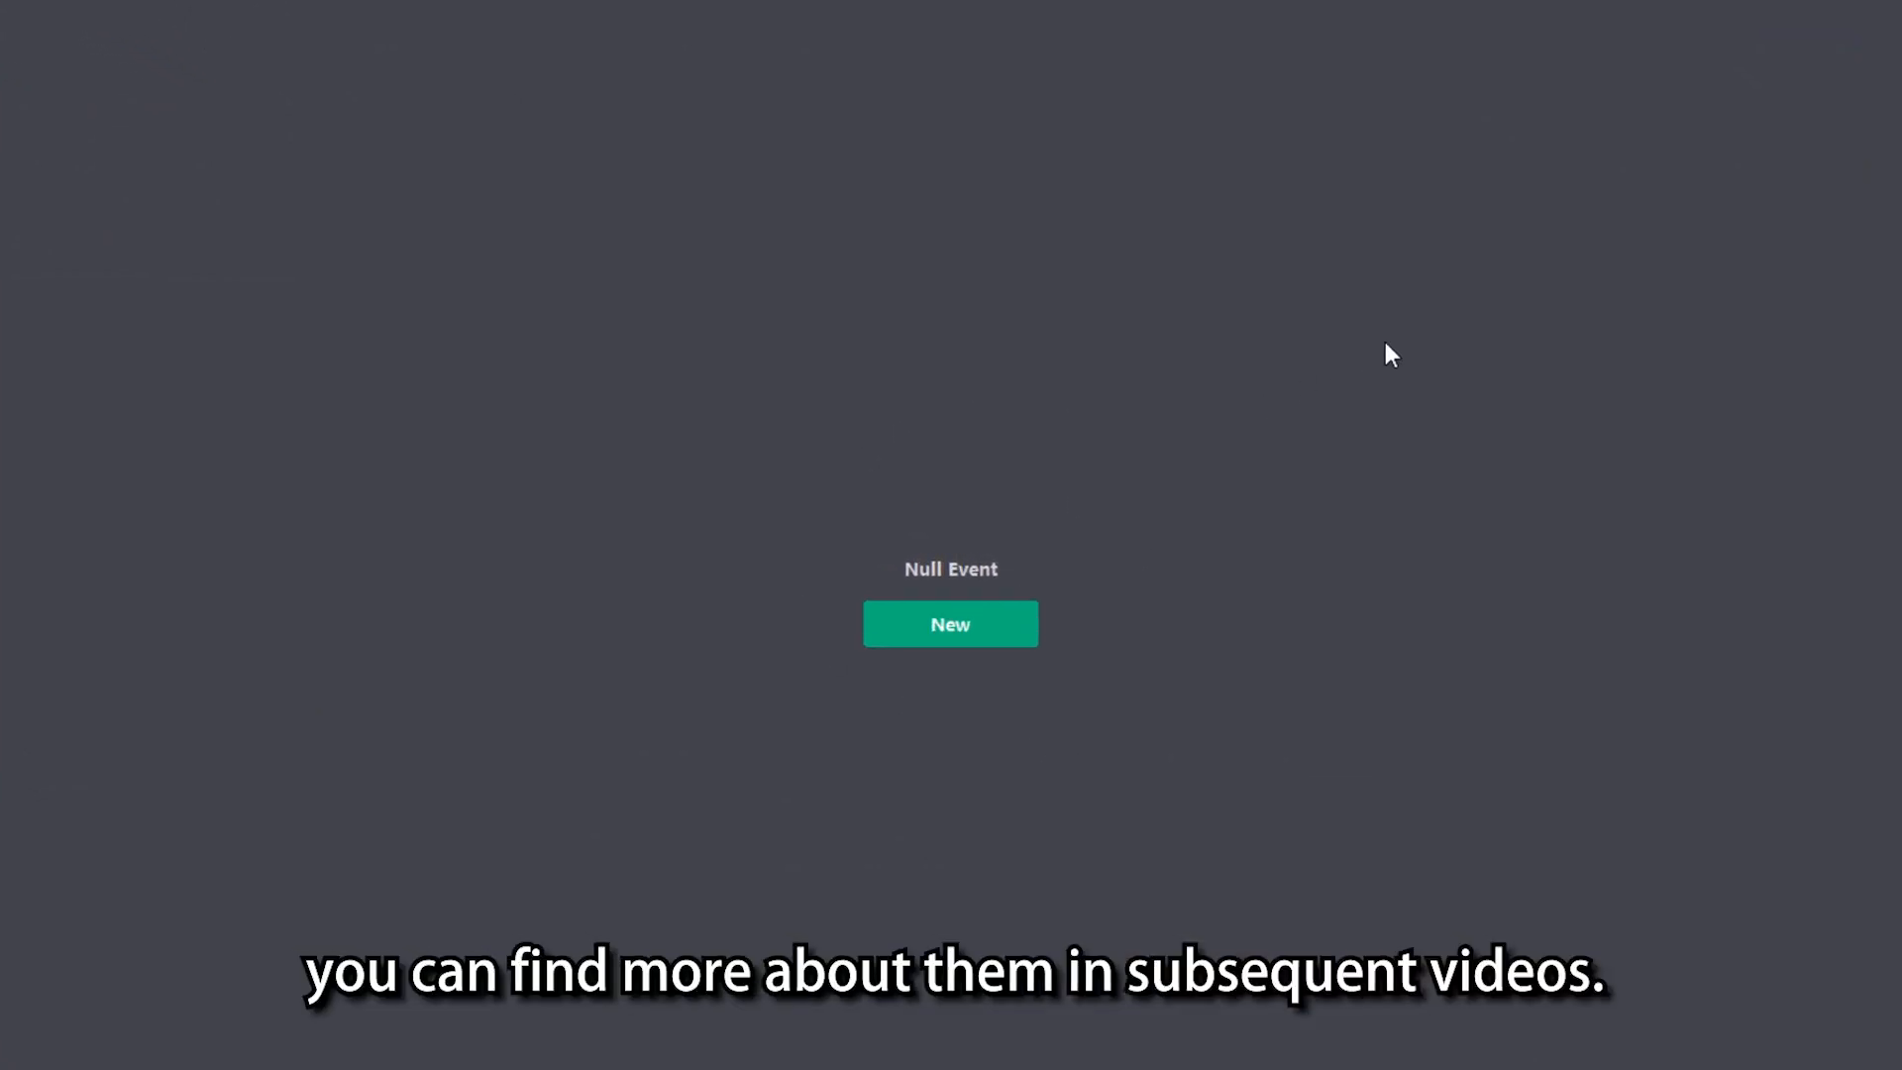
pyautogui.click(928, 643)
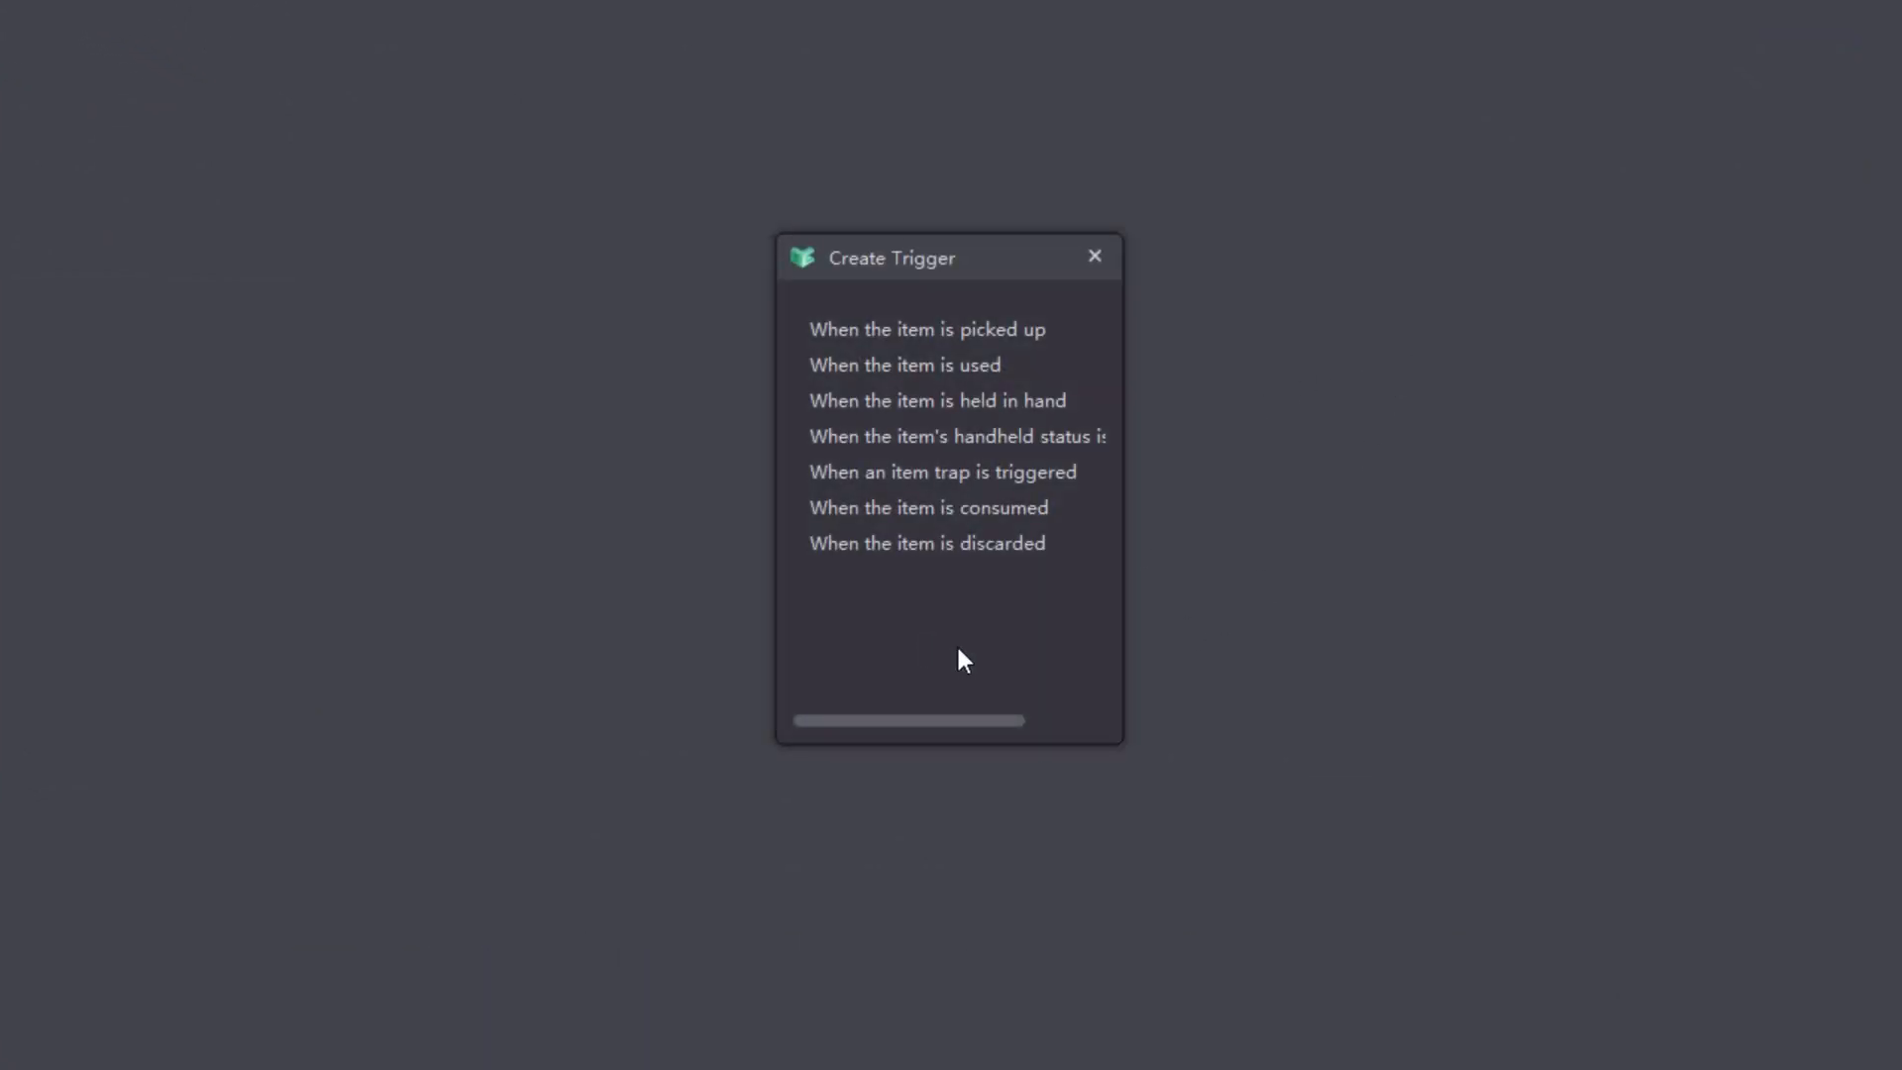